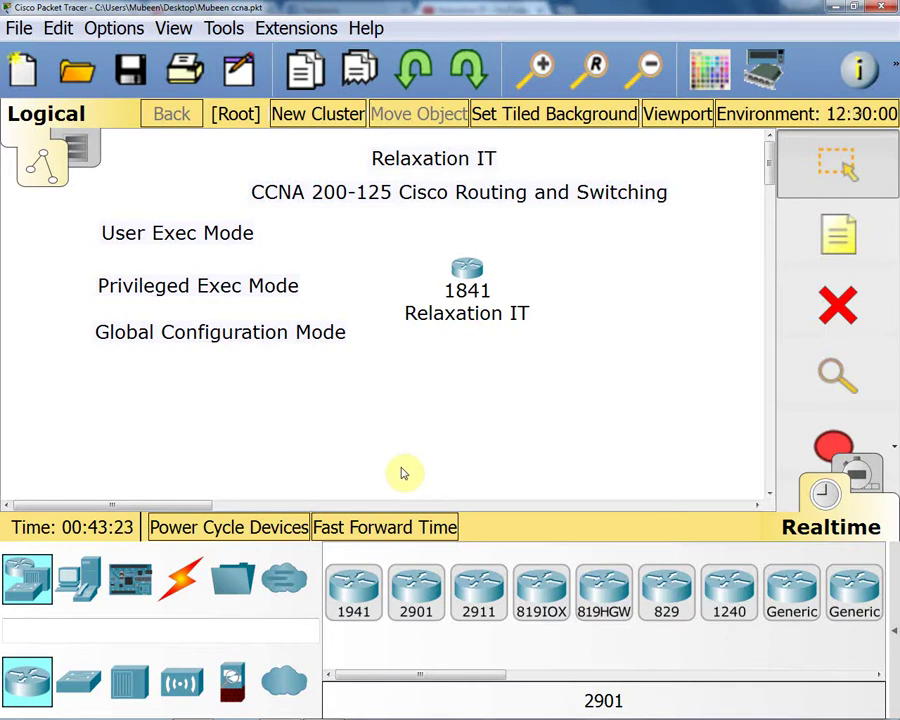
# Step: Switch to the browser to view the Relaxation IT YouTube channel page, and return to Packet Tracer
pyautogui.moveTo(222, 702)
pyautogui.click(194, 703)
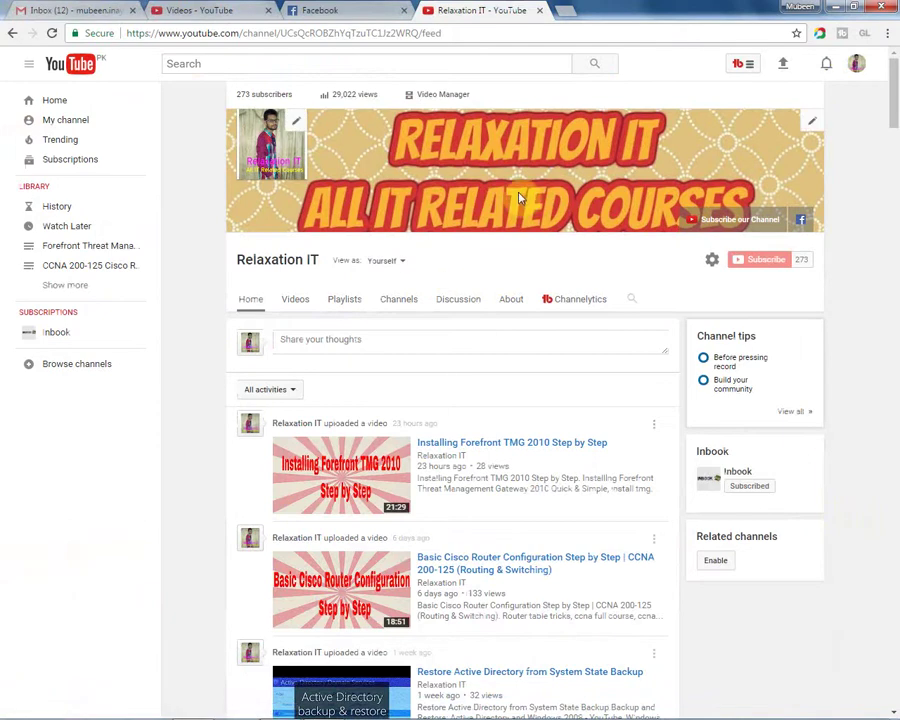
pyautogui.click(749, 265)
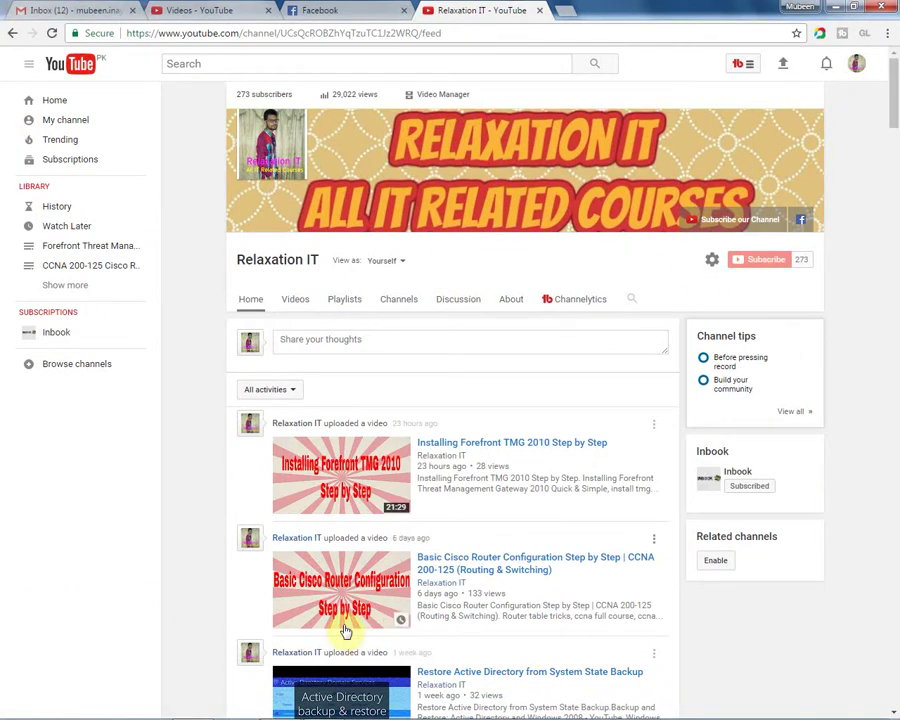
pyautogui.moveTo(280, 708)
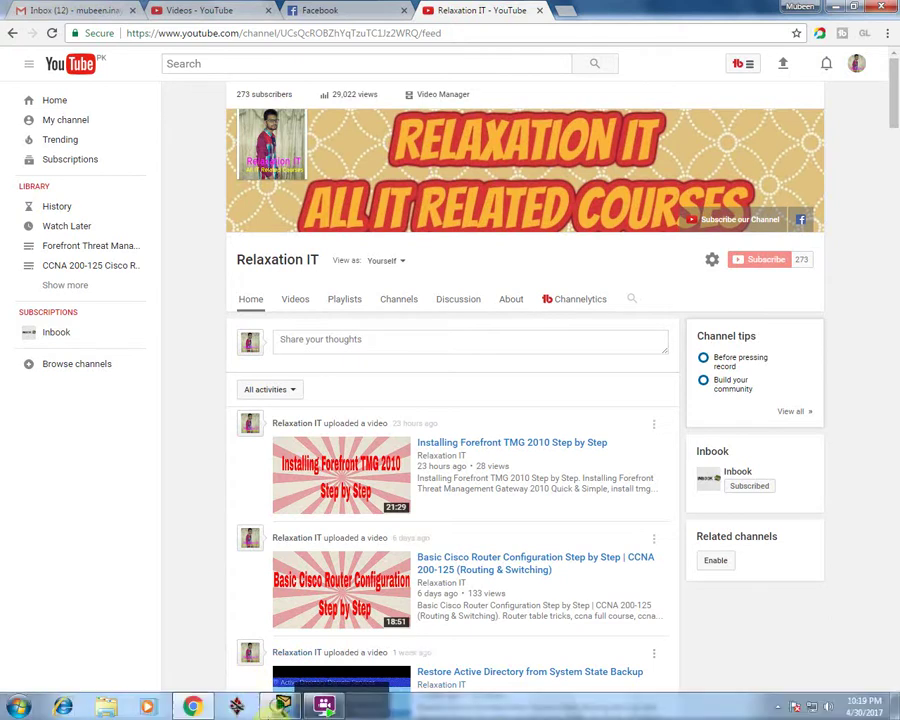
pyautogui.click(282, 707)
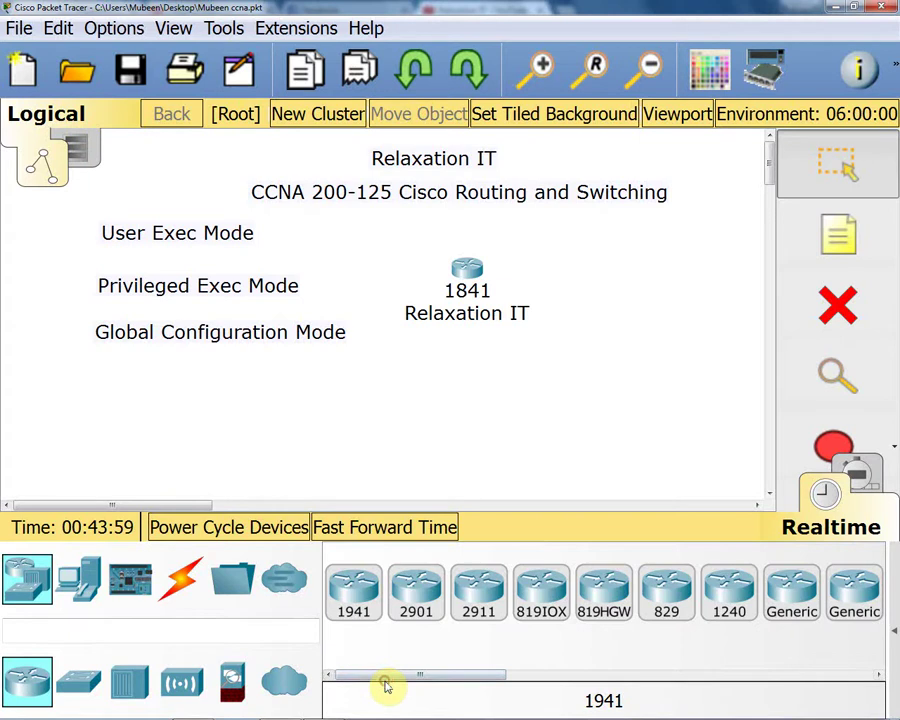
# Step: Open the physical view of the 1841 router in the workspace, maximize its window and enlarge the device image
pyautogui.moveTo(478, 676); pyautogui.dragTo(551, 680)
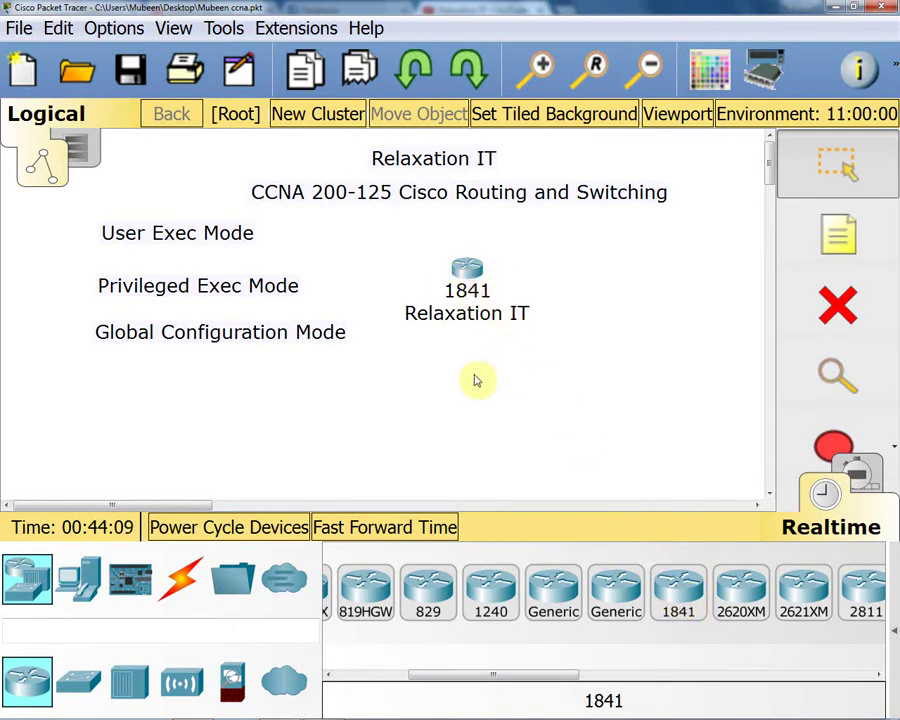
pyautogui.click(470, 270)
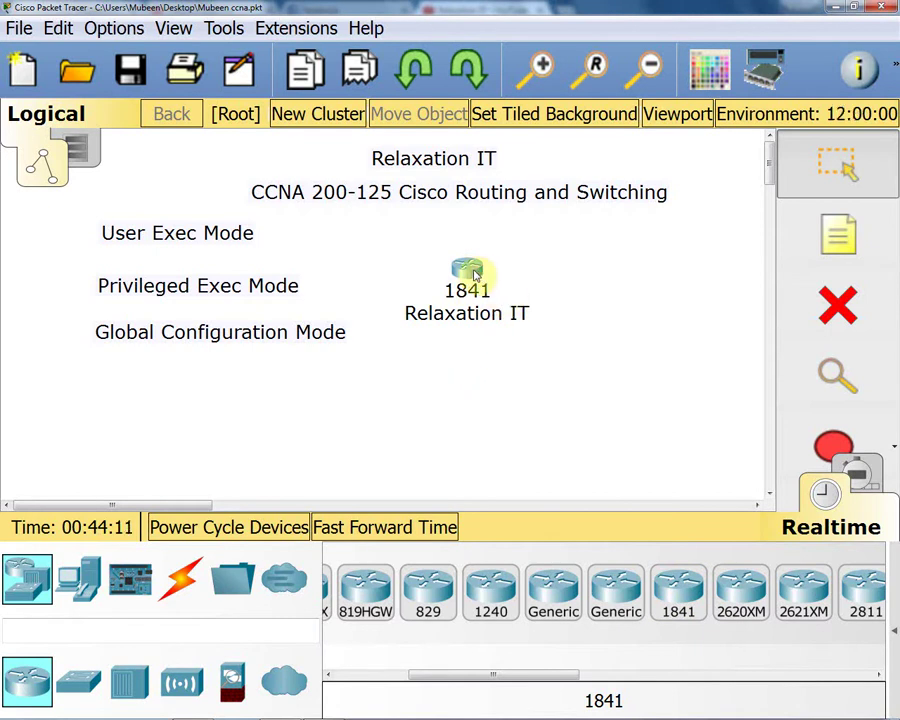
pyautogui.moveTo(377, 133); pyautogui.dragTo(385, 93)
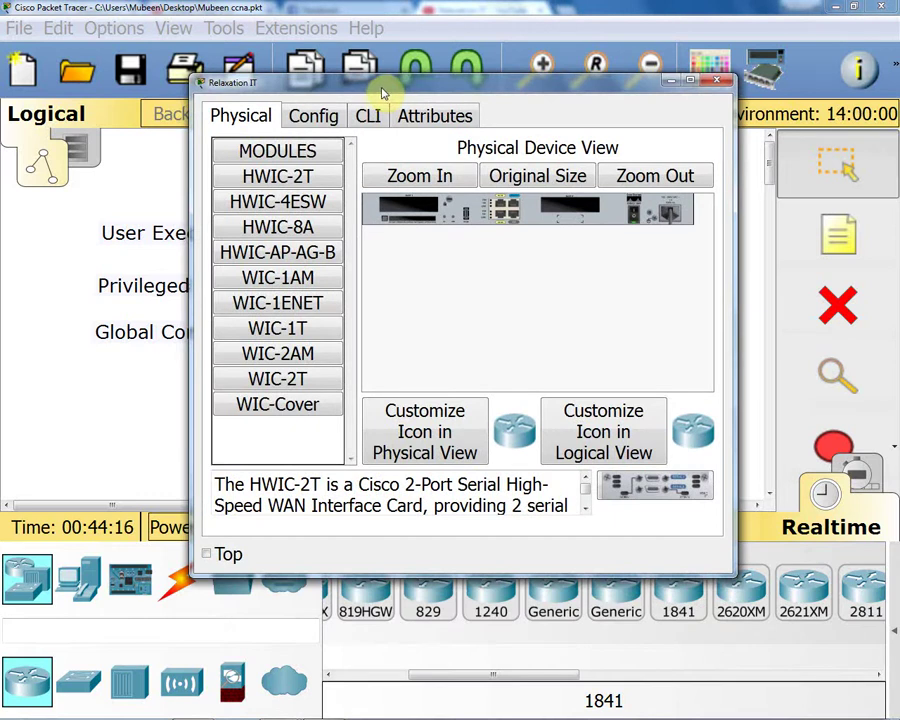
pyautogui.moveTo(376, 80); pyautogui.dragTo(399, 65)
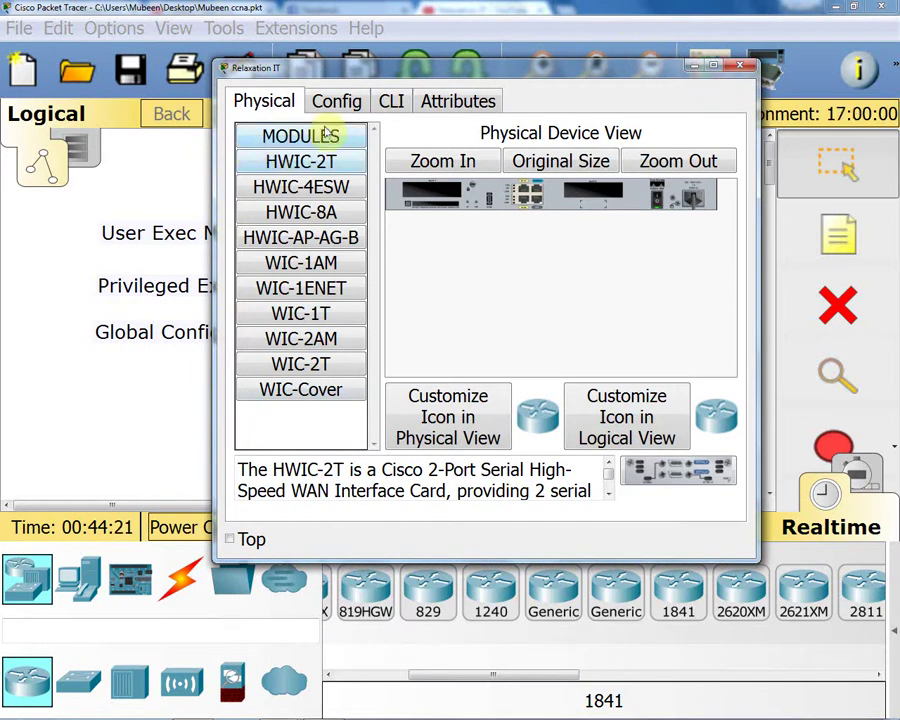
pyautogui.click(716, 67)
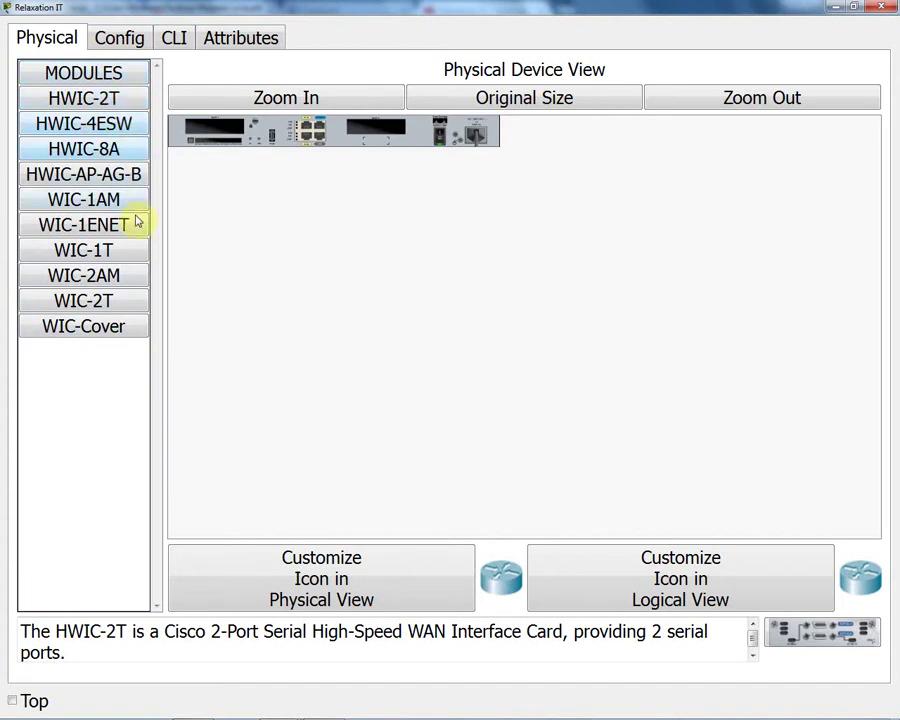
pyautogui.click(302, 97)
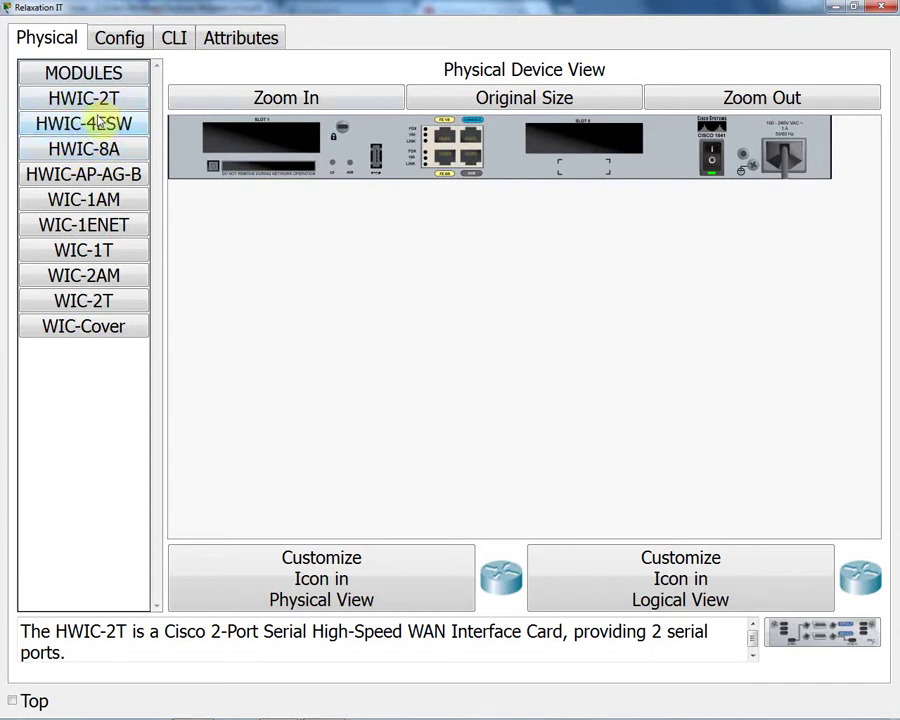
# Step: Try to insert an HWIC-2T module into slot 0 of the router while it is powered on
pyautogui.moveTo(56, 97); pyautogui.dragTo(290, 122)
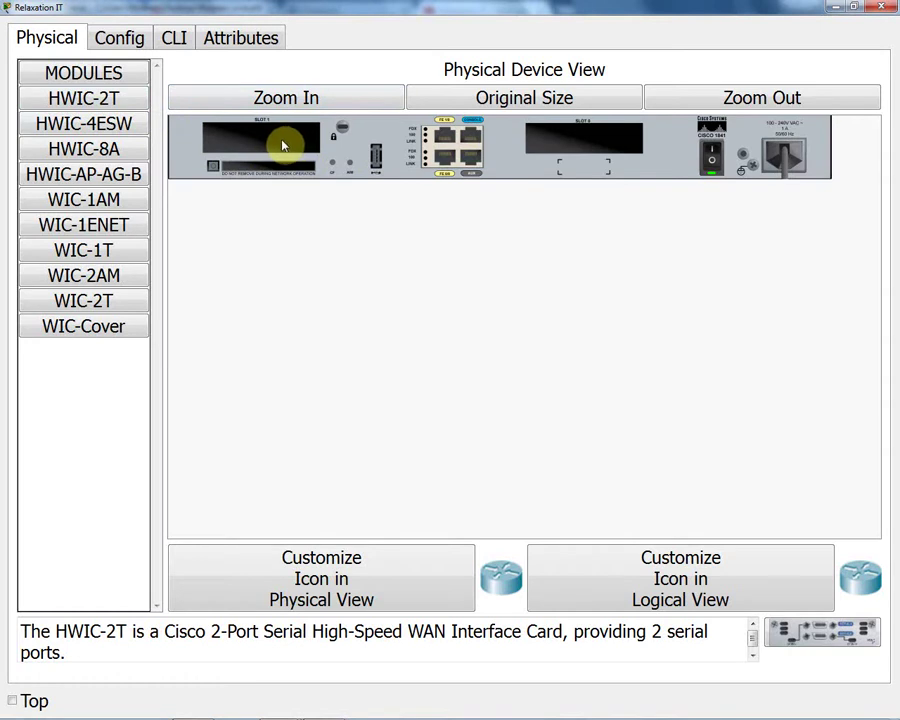
pyautogui.click(80, 100)
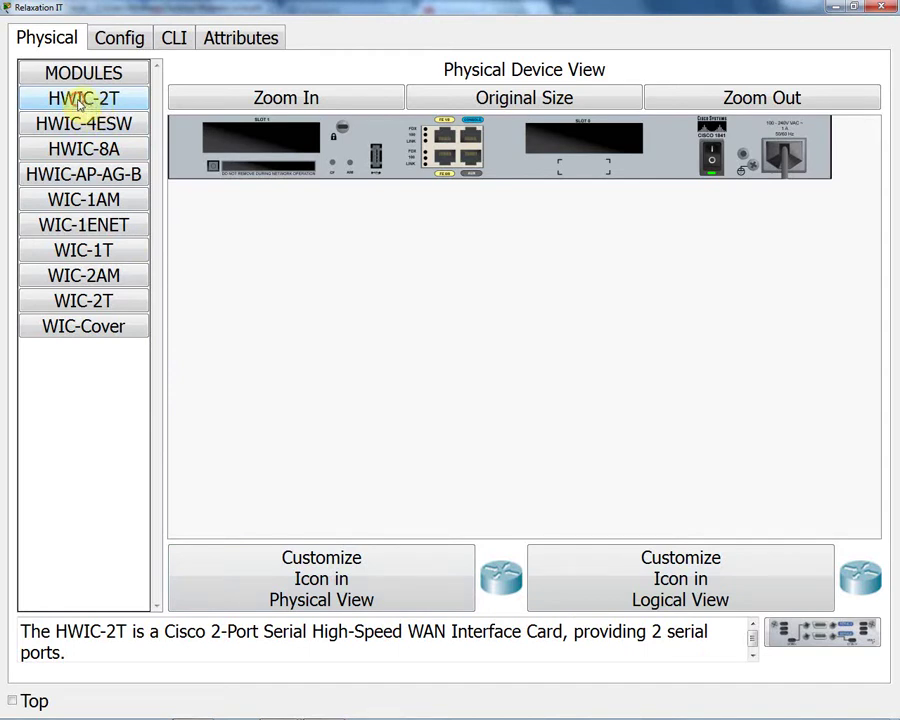
pyautogui.moveTo(80, 104); pyautogui.dragTo(584, 142)
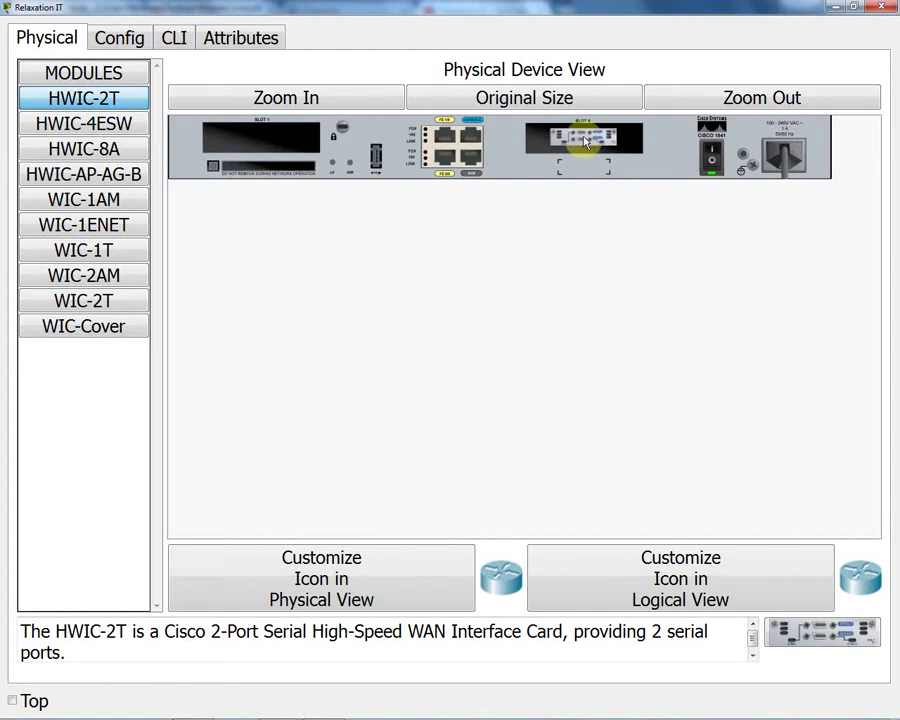
pyautogui.moveTo(585, 141); pyautogui.dragTo(590, 143)
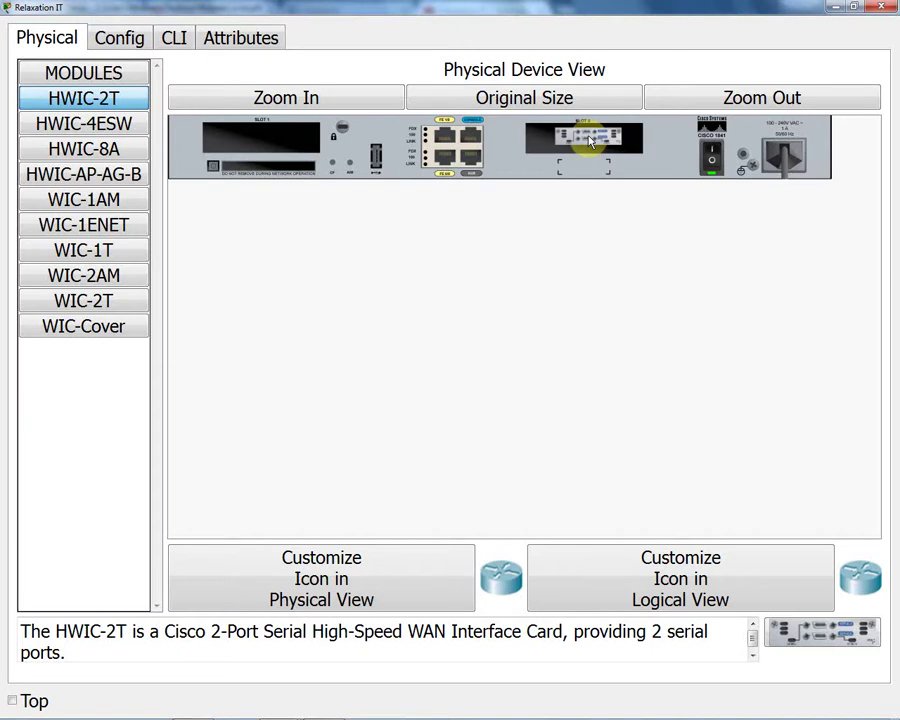
pyautogui.moveTo(590, 143); pyautogui.dragTo(587, 141)
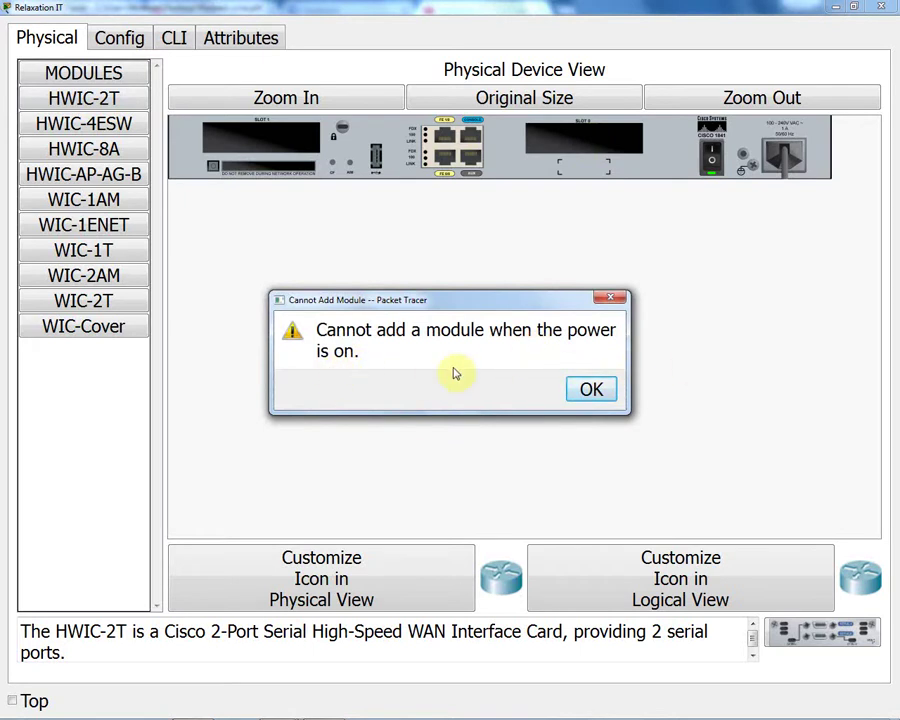
pyautogui.click(585, 389)
# Step: Install an HWIC-2T module in slot 0 with the router switched off, and switch the power back on
pyautogui.click(715, 163)
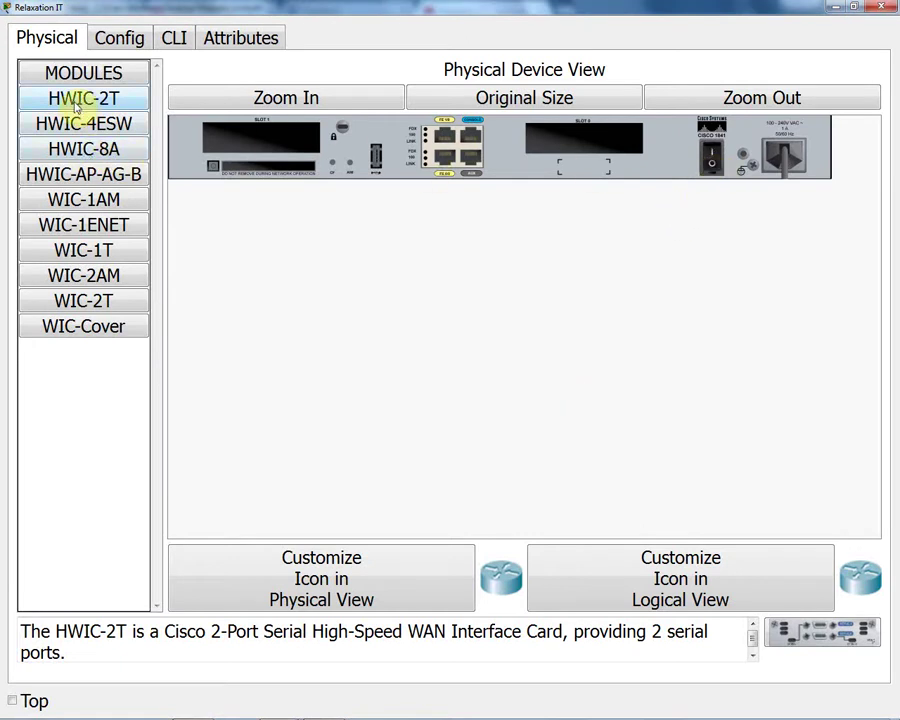
pyautogui.moveTo(77, 107); pyautogui.dragTo(582, 140)
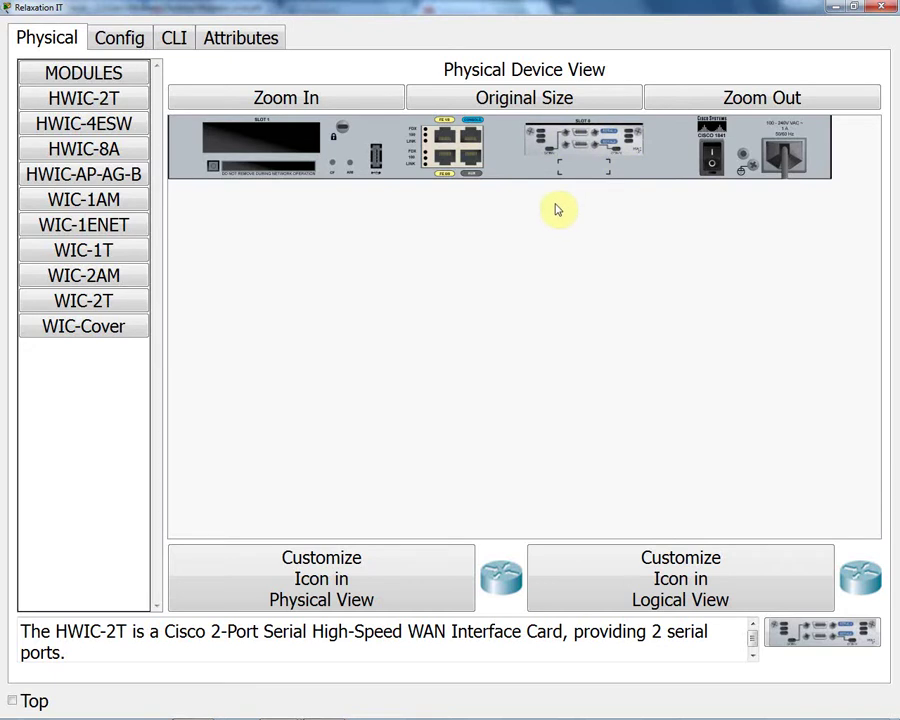
pyautogui.click(713, 163)
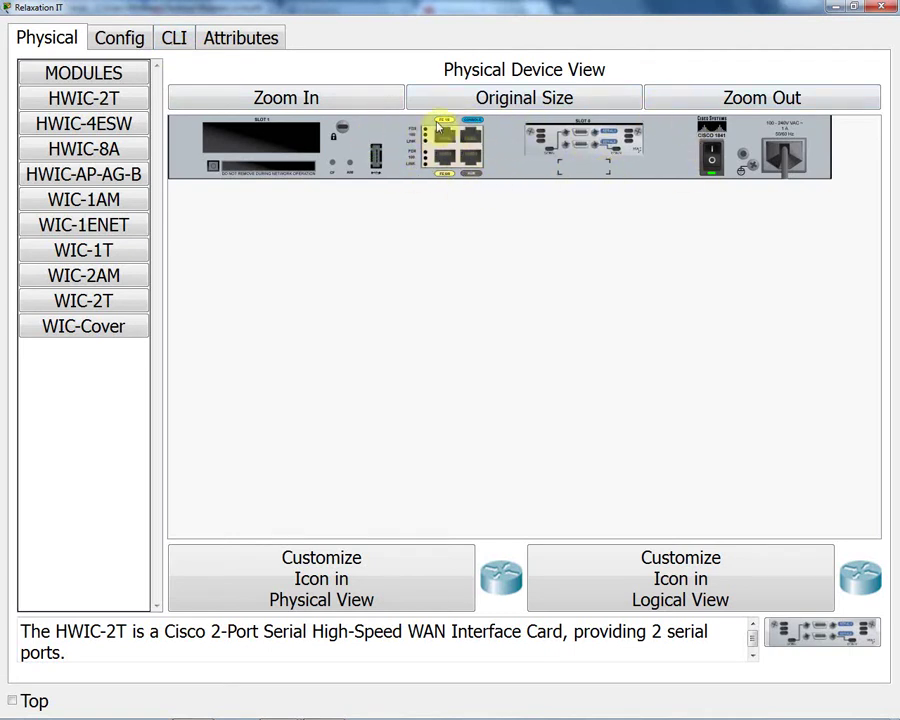
# Step: Log in to the router's command line with the user access password and enter privileged mode using en and the enable password
pyautogui.click(174, 38)
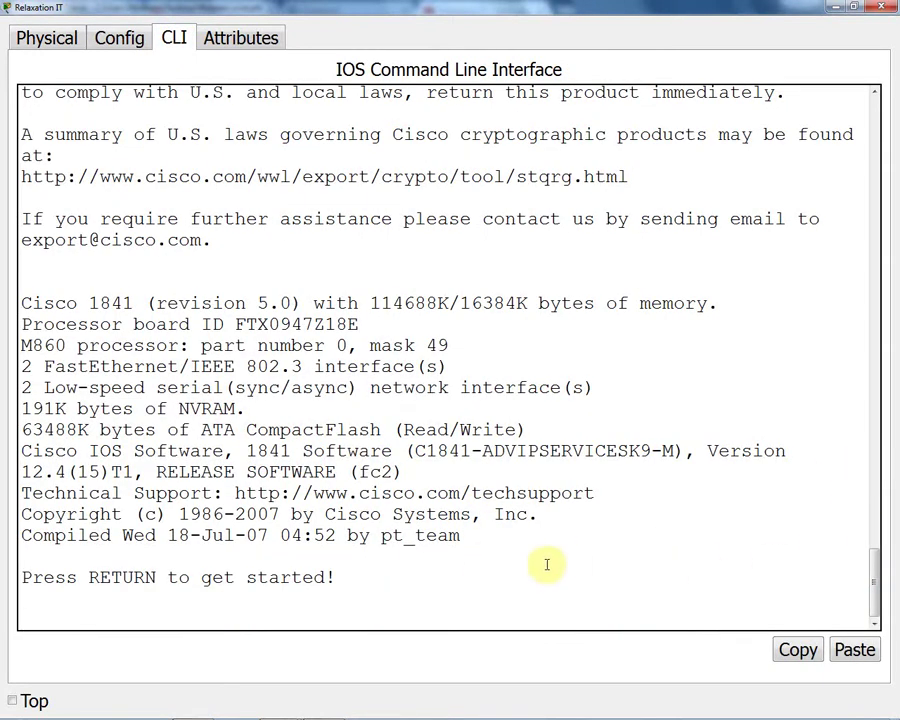
pyautogui.press('Return')
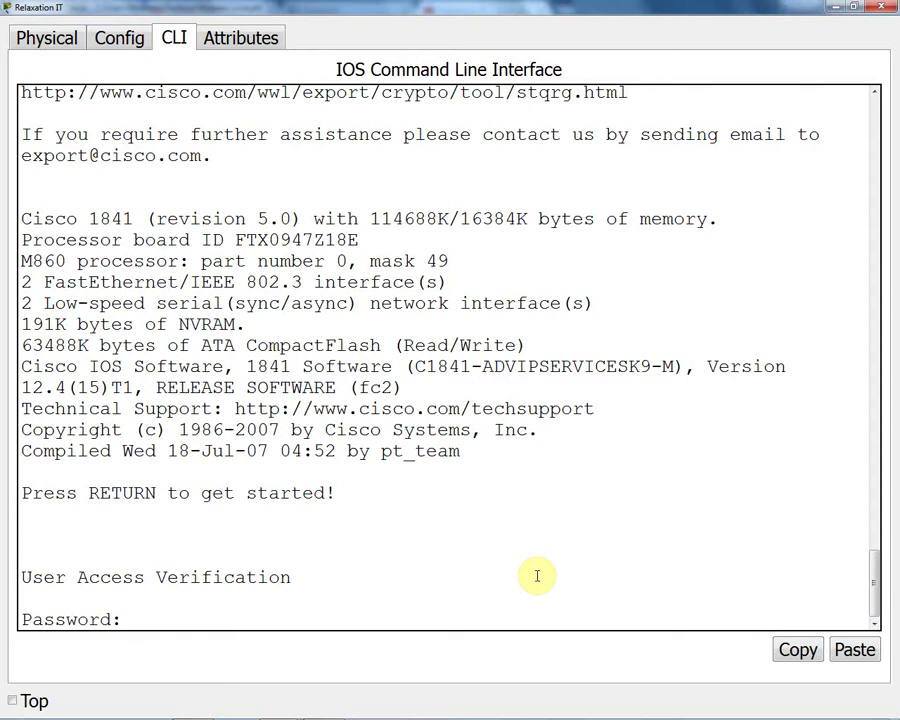
pyautogui.press('Return')
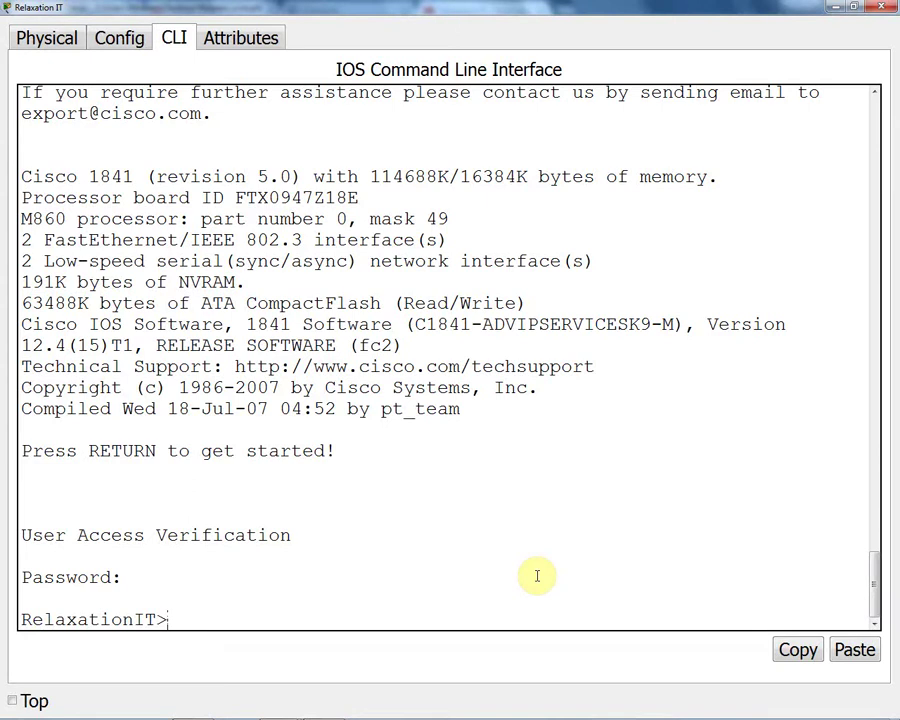
pyautogui.write('en')
pyautogui.press('Return')
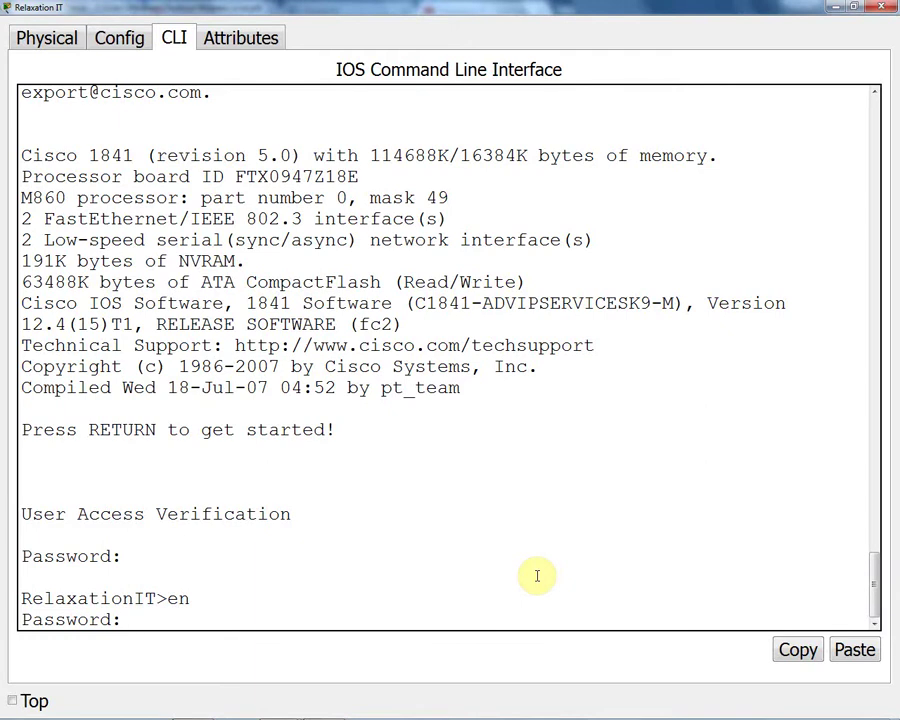
pyautogui.press('Return')
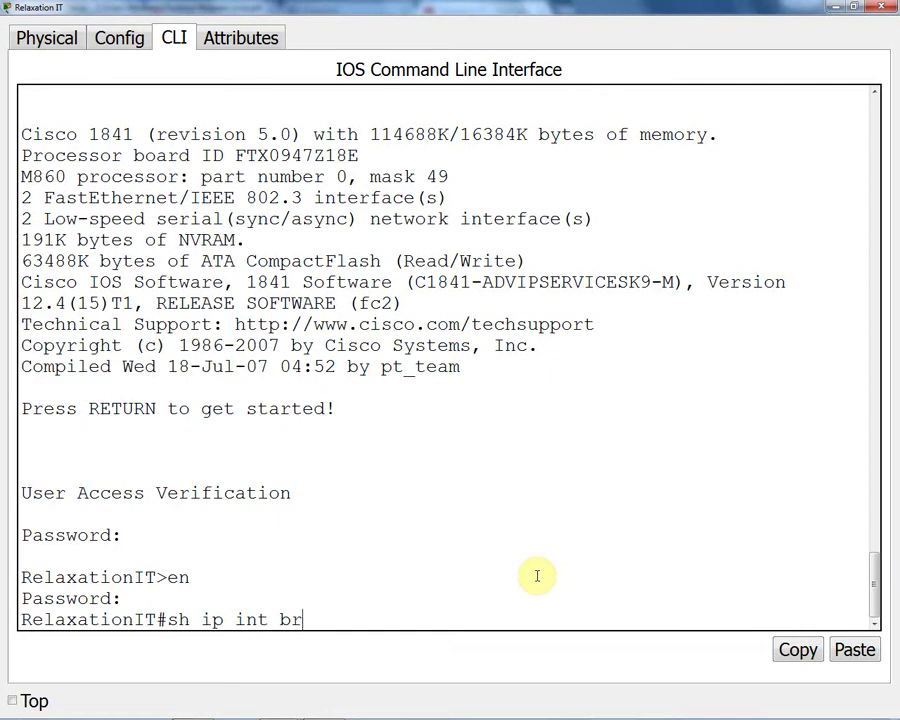
# Step: Run sh ip int br and examine the FastEthernet and Serial interfaces listed for the router
pyautogui.press('Return')
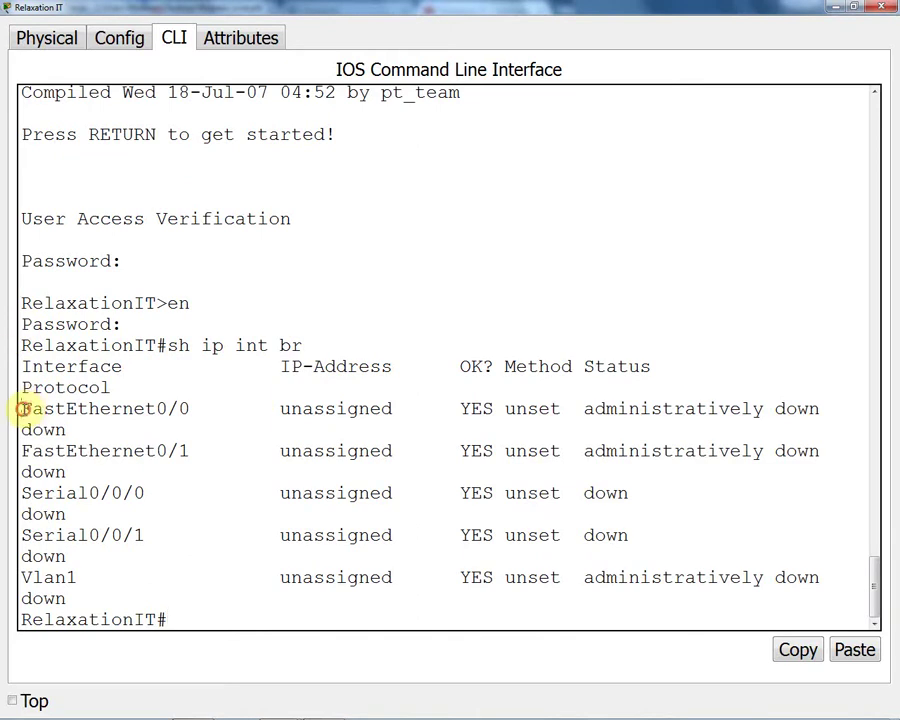
pyautogui.moveTo(21, 409); pyautogui.dragTo(203, 411)
pyautogui.moveTo(20, 451); pyautogui.dragTo(207, 452)
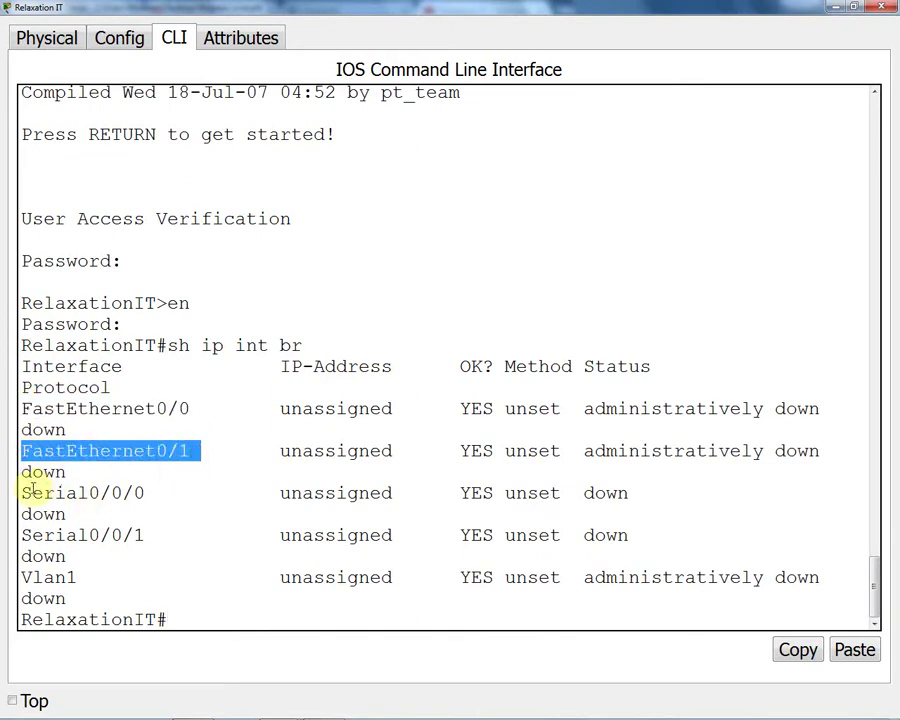
pyautogui.moveTo(18, 492); pyautogui.dragTo(151, 493)
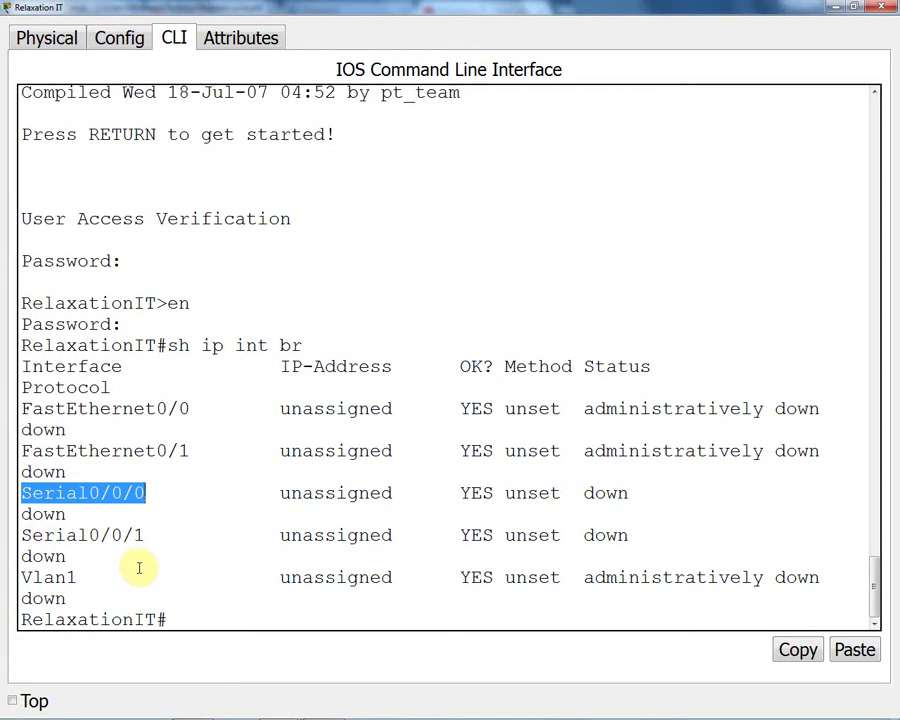
pyautogui.click(28, 494)
pyautogui.moveTo(22, 451); pyautogui.dragTo(200, 451)
pyautogui.moveTo(22, 409); pyautogui.dragTo(201, 410)
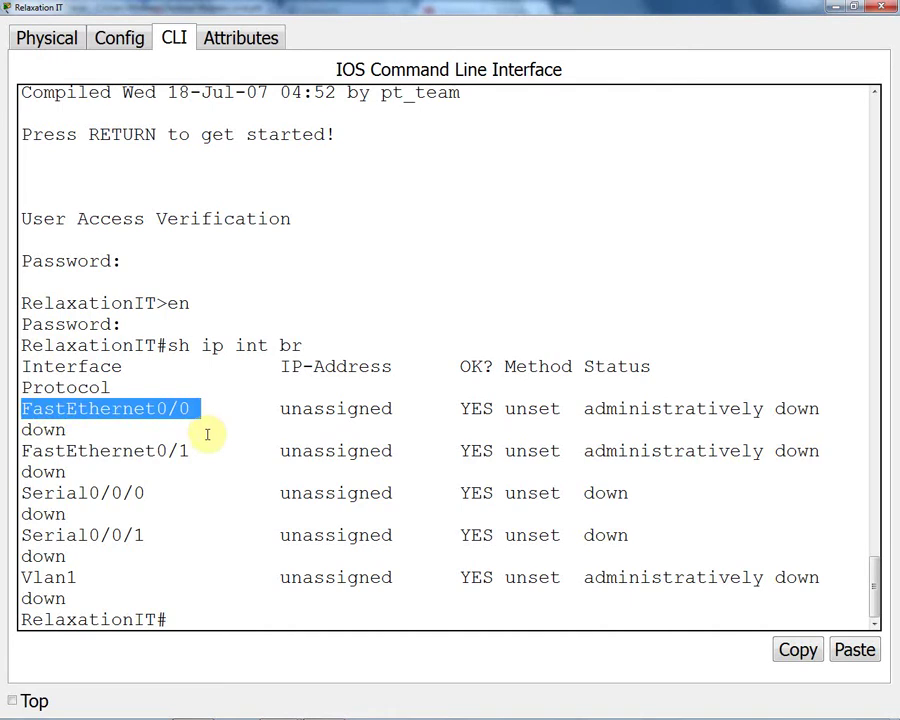
pyautogui.click(166, 471)
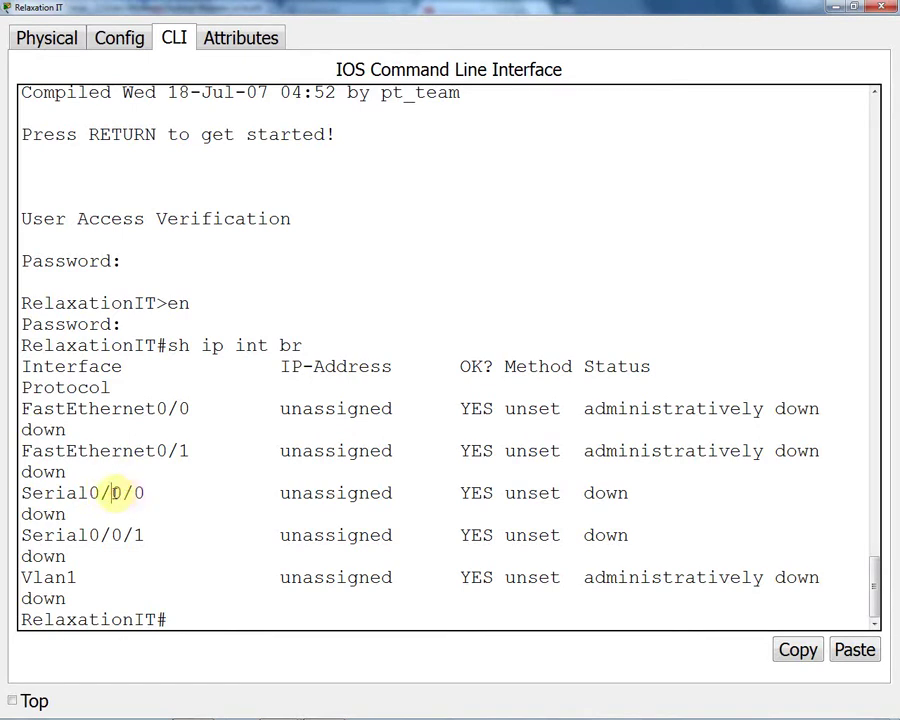
# Step: Examine the numbering of Serial0/0/0 and Serial0/0/1 digit by digit, and return to the router's physical view to compare it with the slots
pyautogui.click(133, 493)
pyautogui.doubleClick(133, 493)
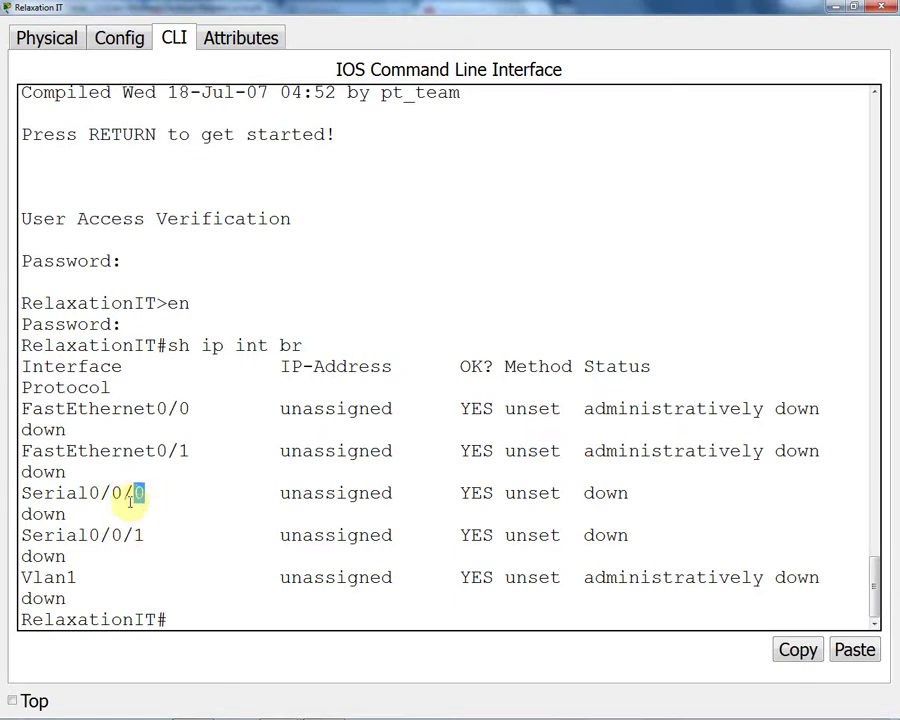
pyautogui.doubleClick(97, 493)
pyautogui.click(97, 493)
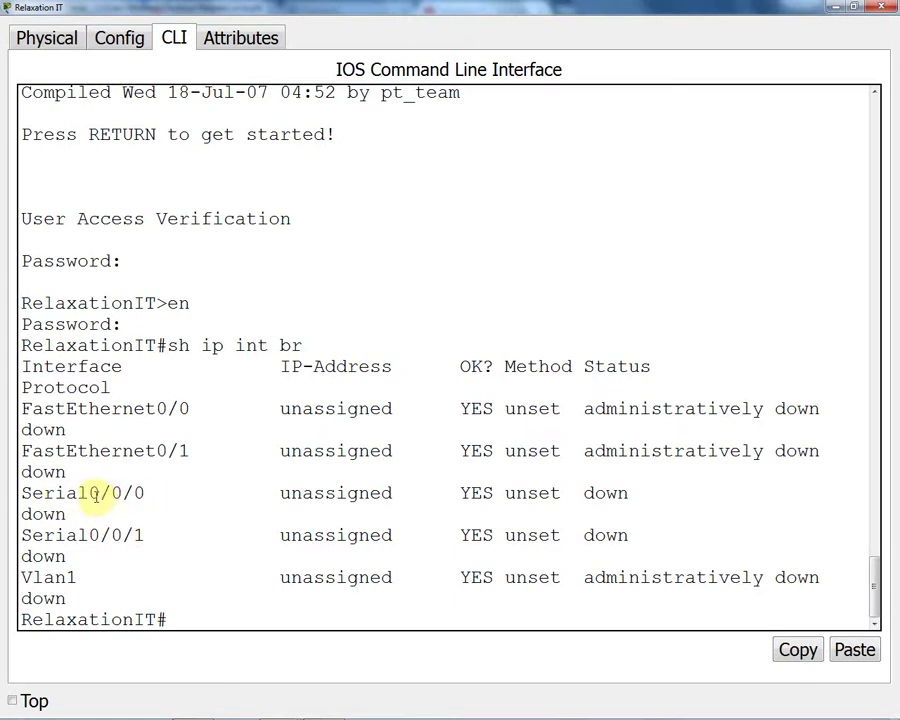
pyautogui.doubleClick(92, 493)
pyautogui.doubleClick(116, 493)
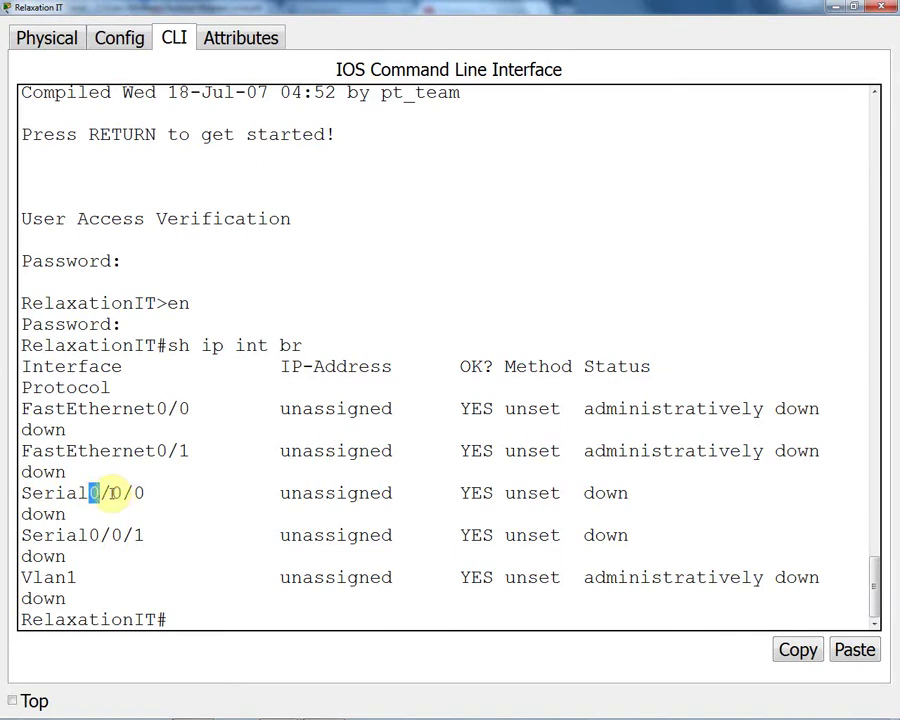
pyautogui.click(134, 493)
pyautogui.doubleClick(137, 493)
pyautogui.click(90, 535)
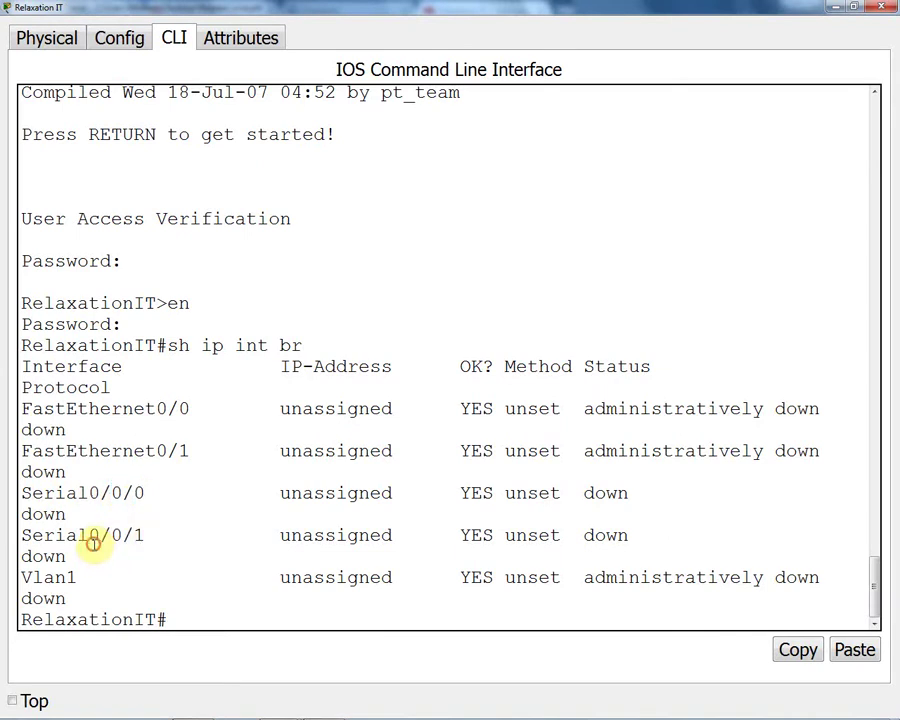
pyautogui.click(26, 537)
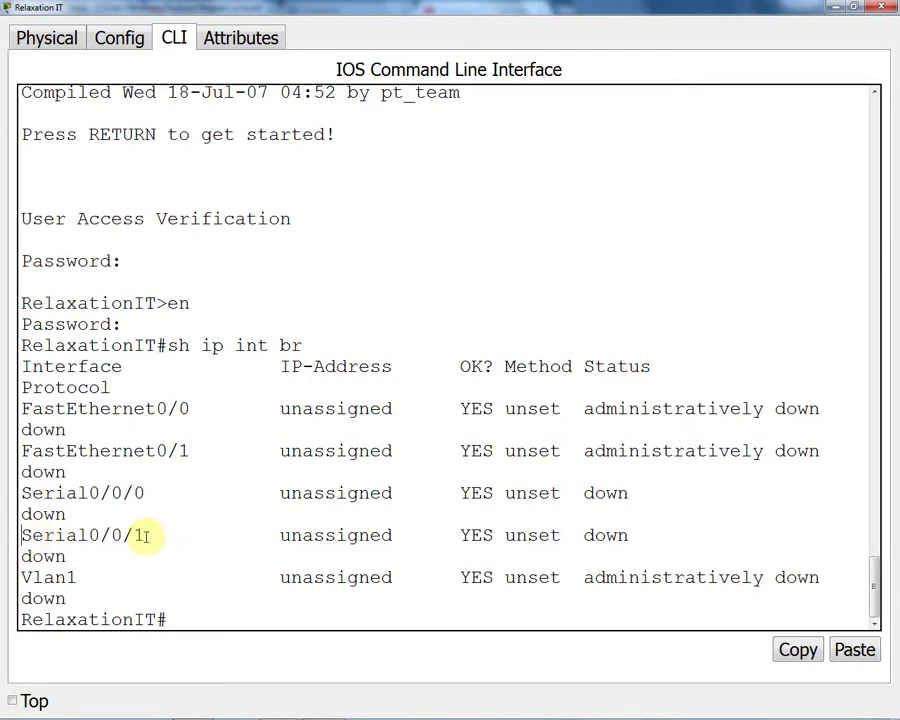
pyautogui.moveTo(89, 535); pyautogui.dragTo(145, 537)
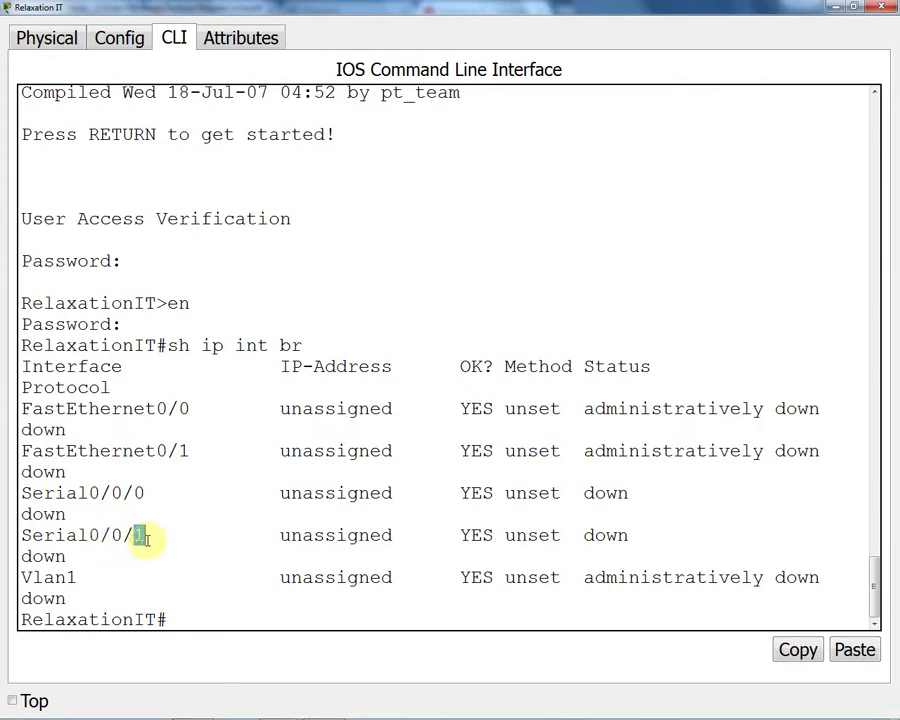
pyautogui.click(50, 48)
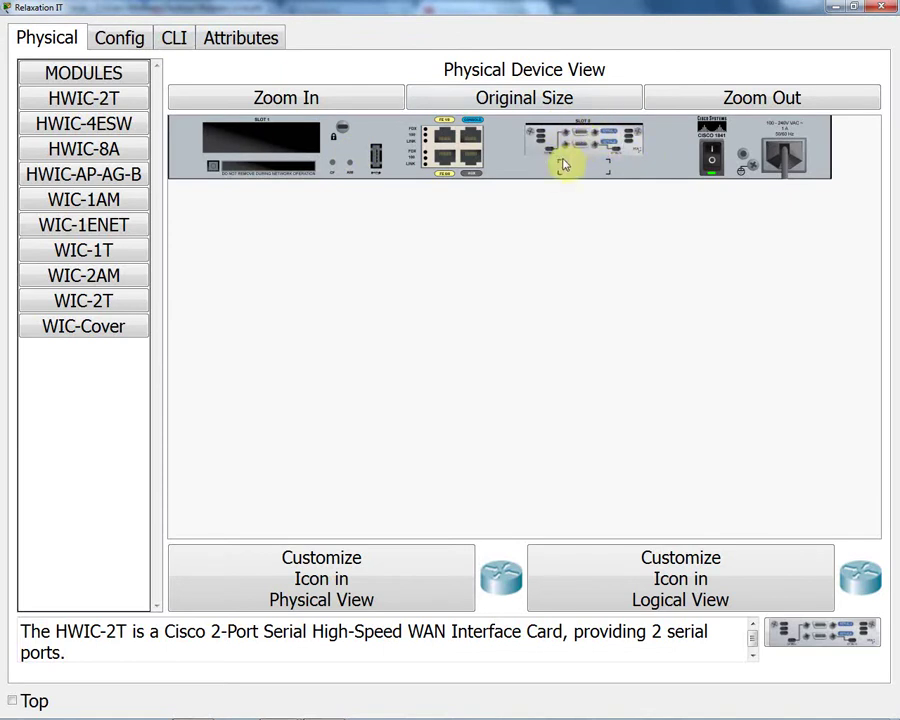
# Step: Compare the slot and port digits of Serial0/0/0 and Serial0/0/1 with FastEthernet0/0 in the command output, and view the router's configuration interface list
pyautogui.click(128, 40)
pyautogui.click(172, 37)
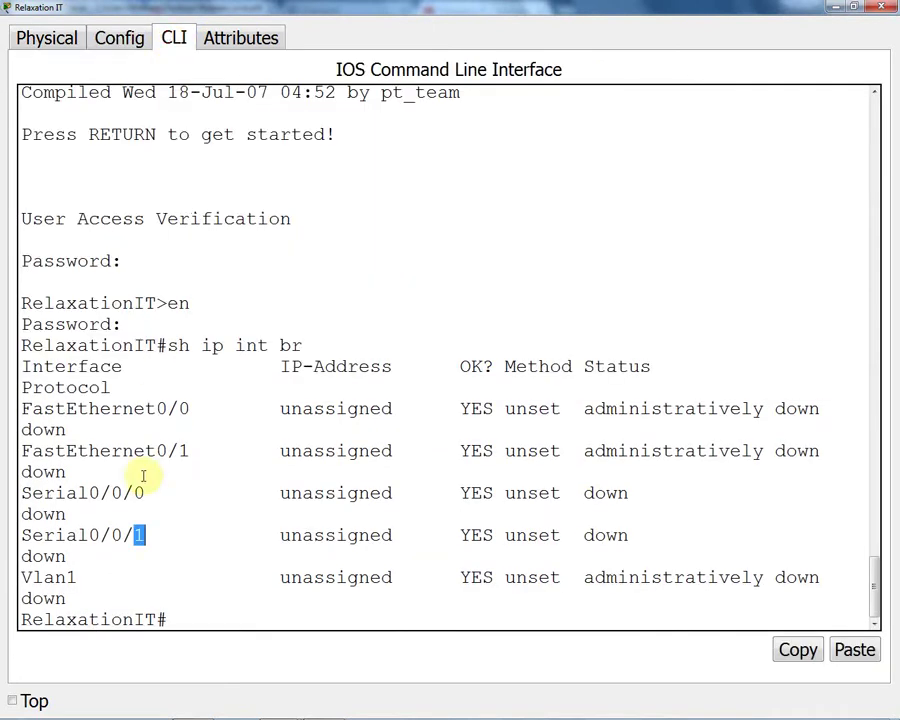
pyautogui.click(90, 534)
pyautogui.moveTo(89, 535); pyautogui.dragTo(100, 535)
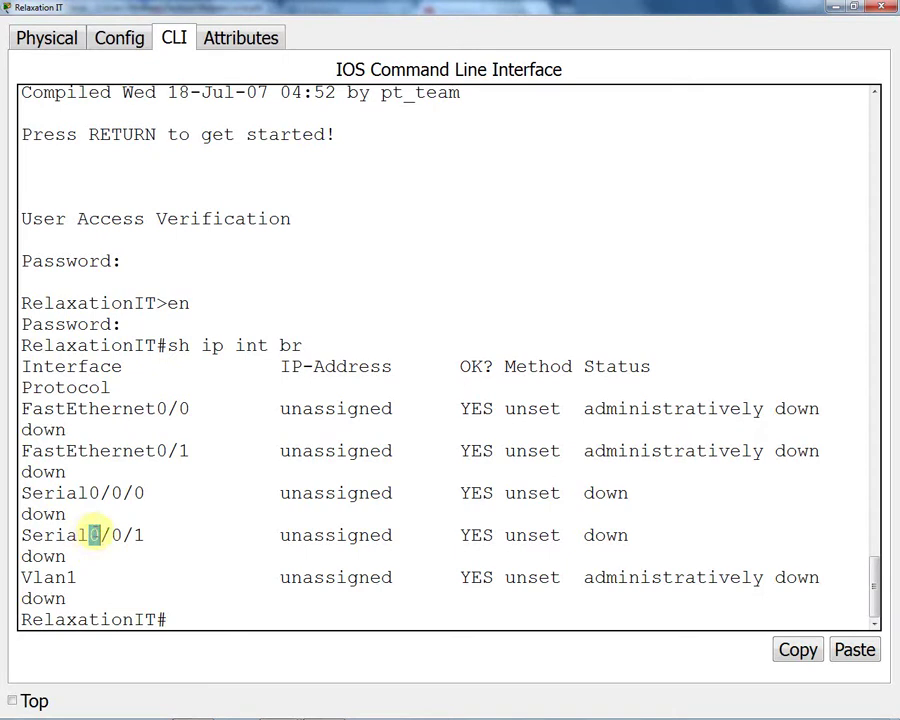
pyautogui.moveTo(111, 535); pyautogui.dragTo(121, 536)
pyautogui.click(113, 536)
pyautogui.moveTo(131, 493); pyautogui.dragTo(147, 493)
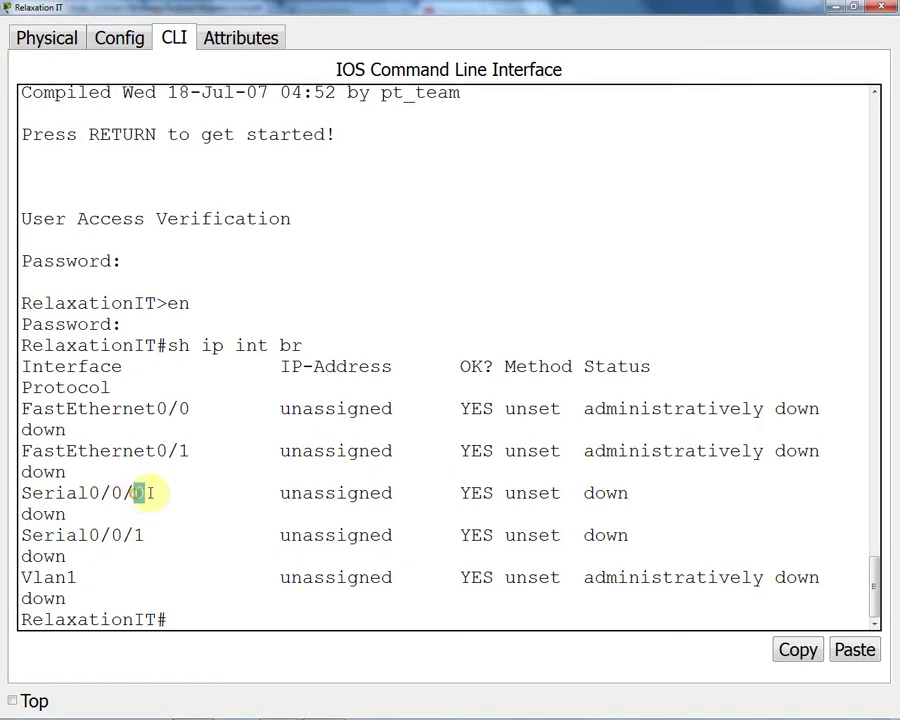
pyautogui.moveTo(134, 536); pyautogui.dragTo(155, 536)
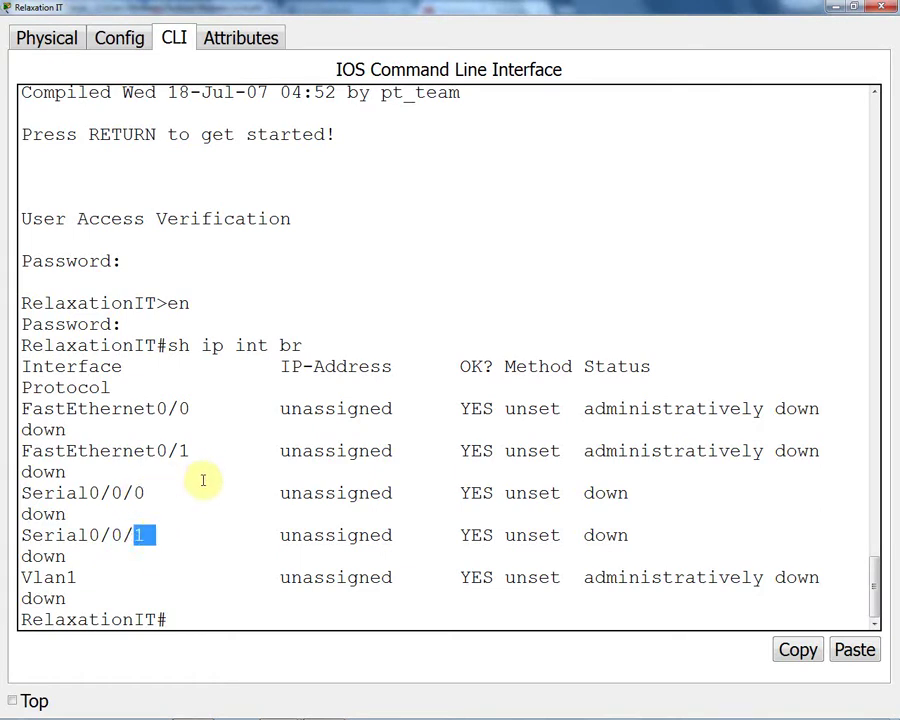
pyautogui.click(127, 410)
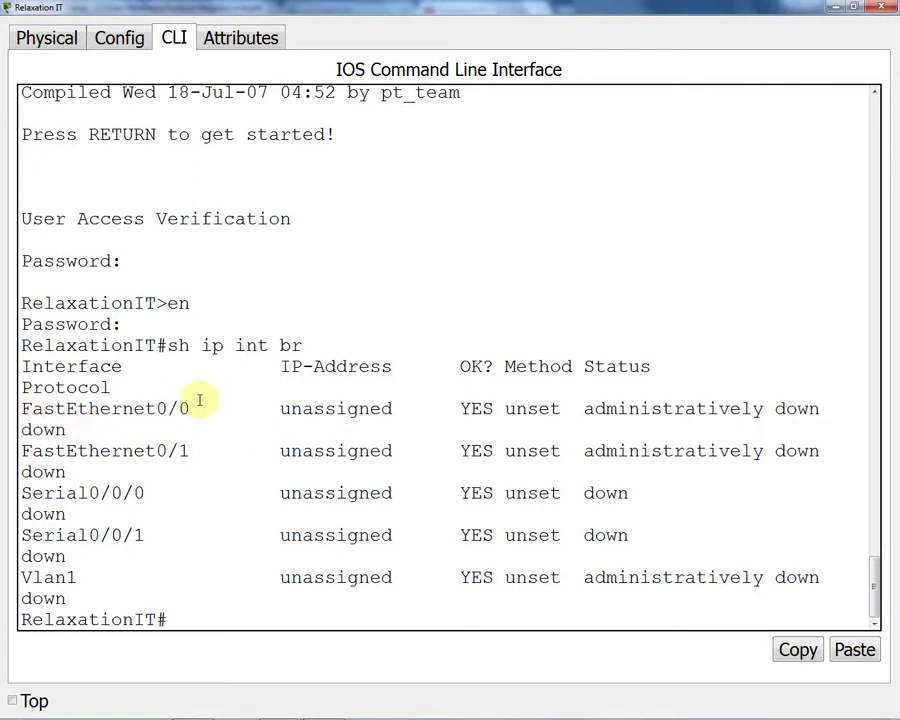
pyautogui.click(46, 410)
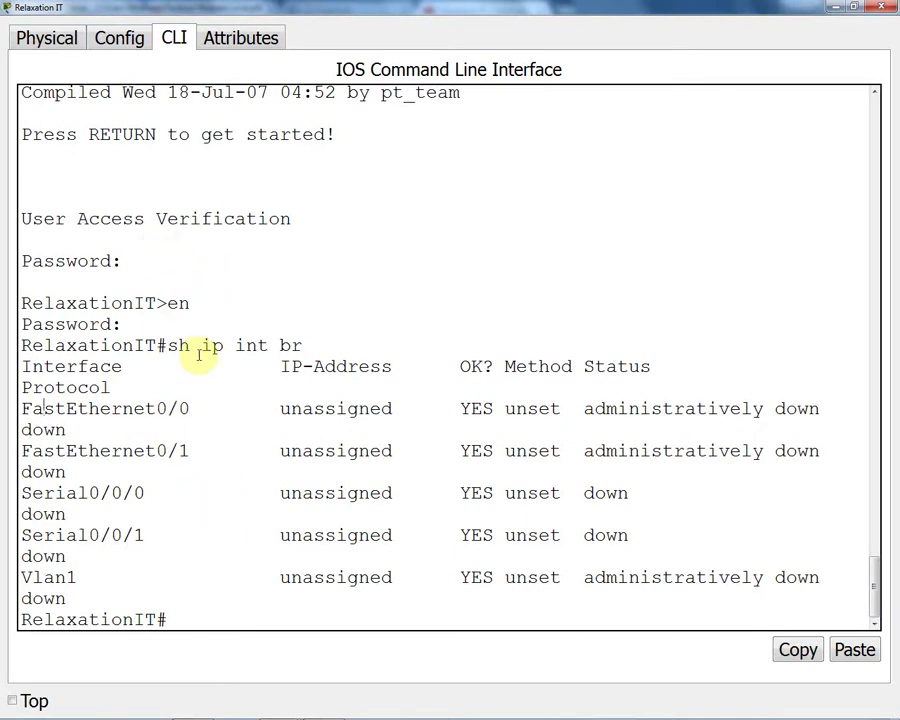
pyautogui.click(122, 40)
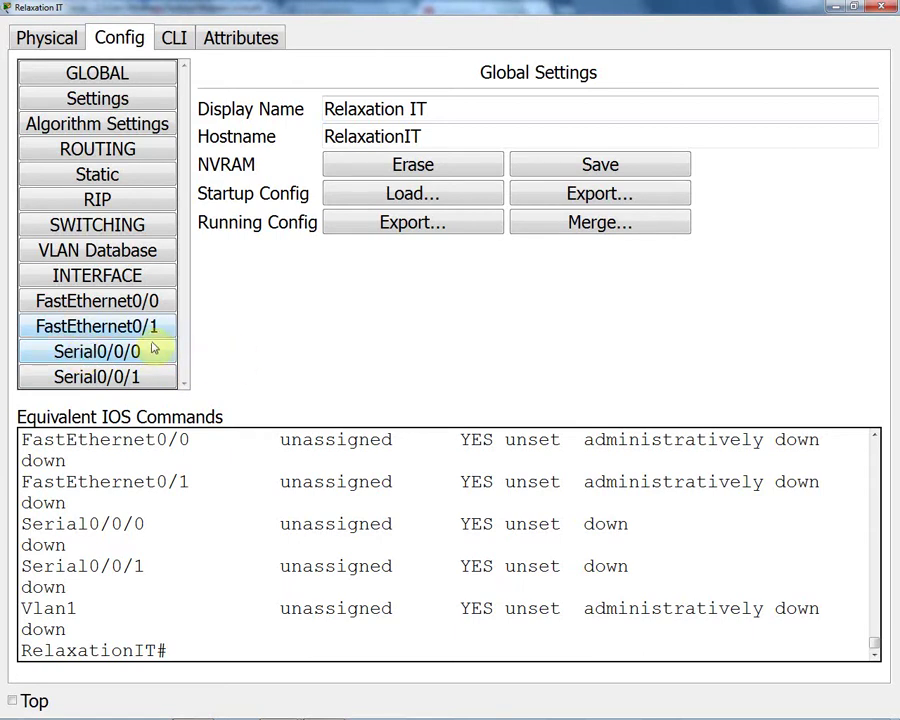
# Step: Try to remove the HWIC-2T module from slot 0 while the router is powered on
pyautogui.click(48, 37)
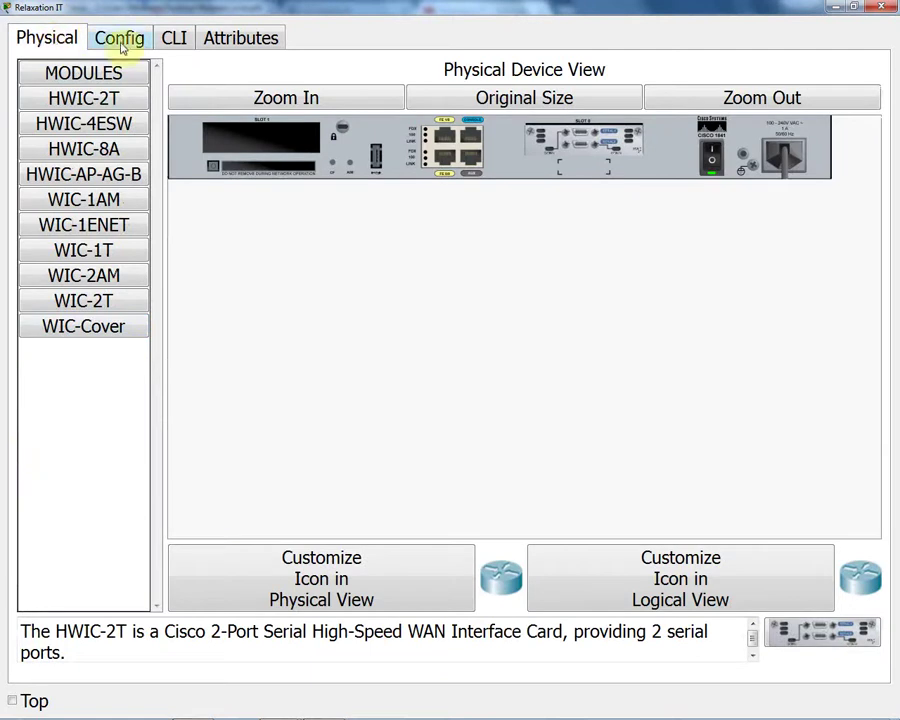
pyautogui.click(28, 72)
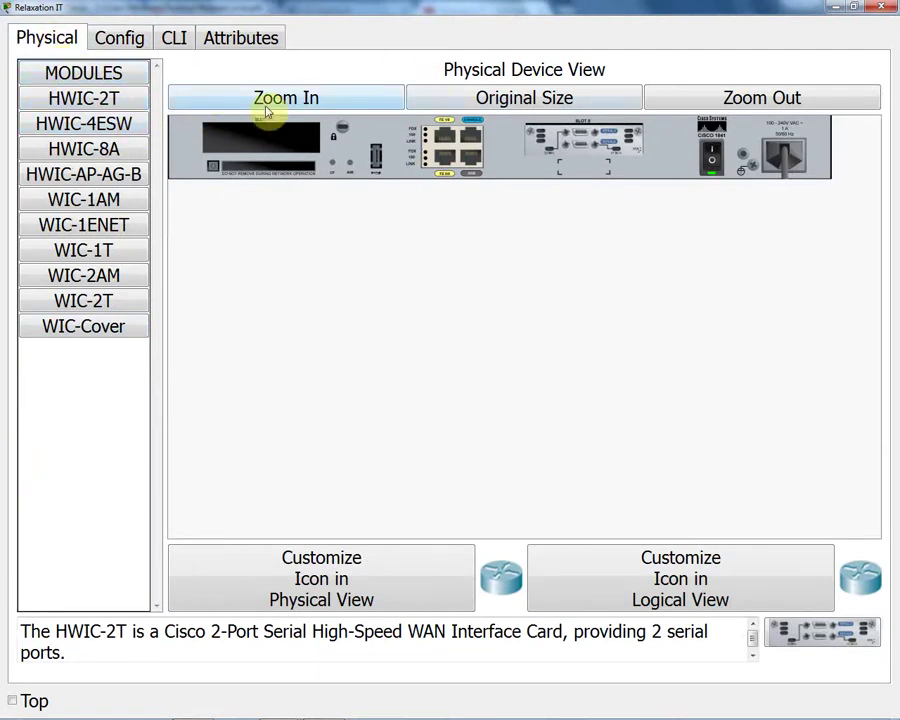
pyautogui.click(388, 104)
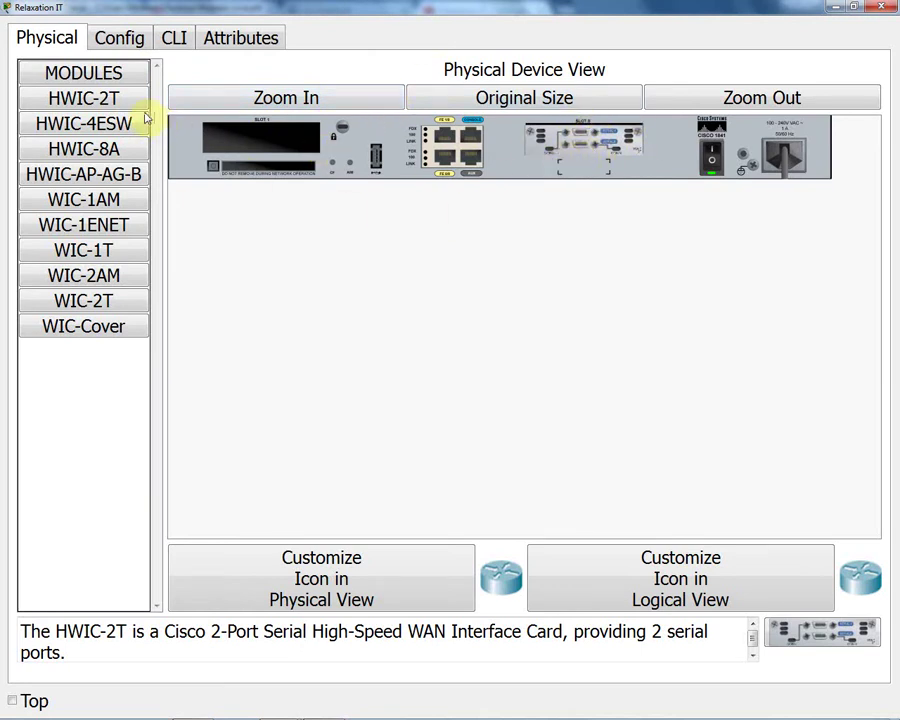
pyautogui.moveTo(88, 103); pyautogui.dragTo(605, 152)
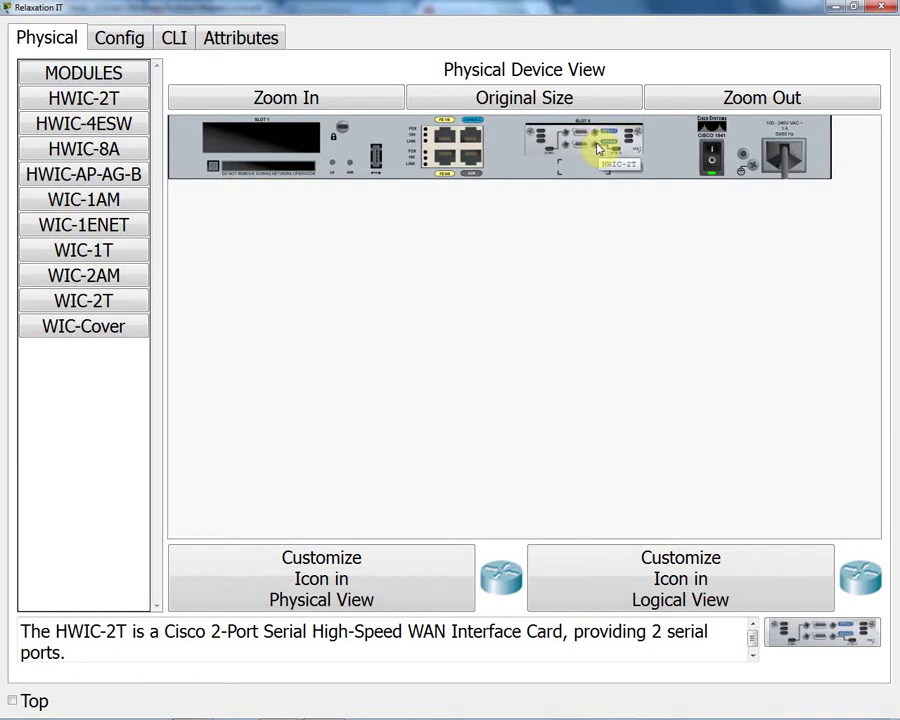
pyautogui.moveTo(604, 147); pyautogui.dragTo(86, 102)
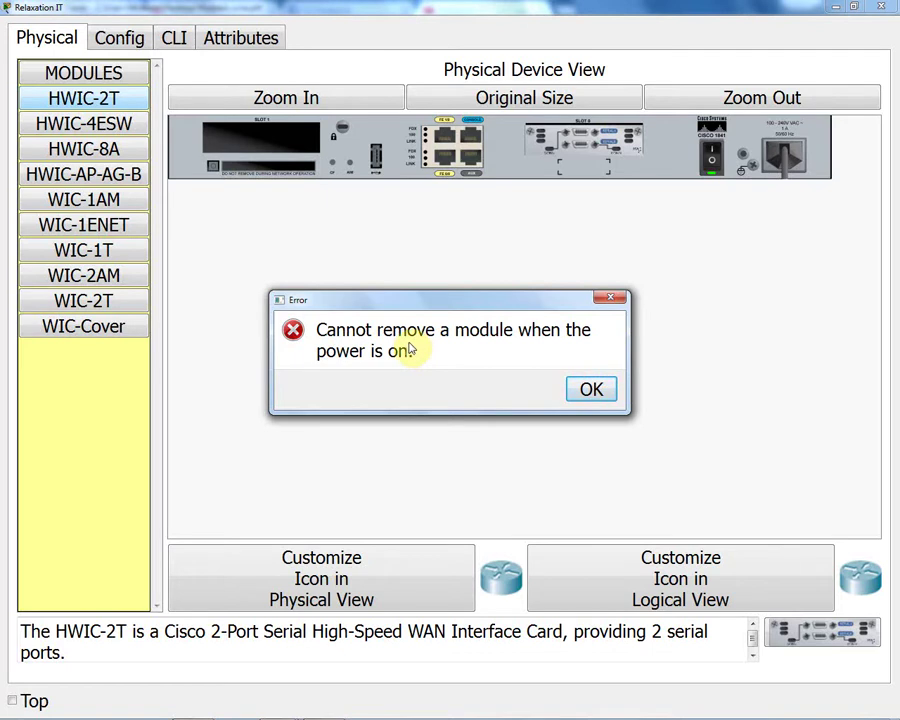
pyautogui.click(596, 391)
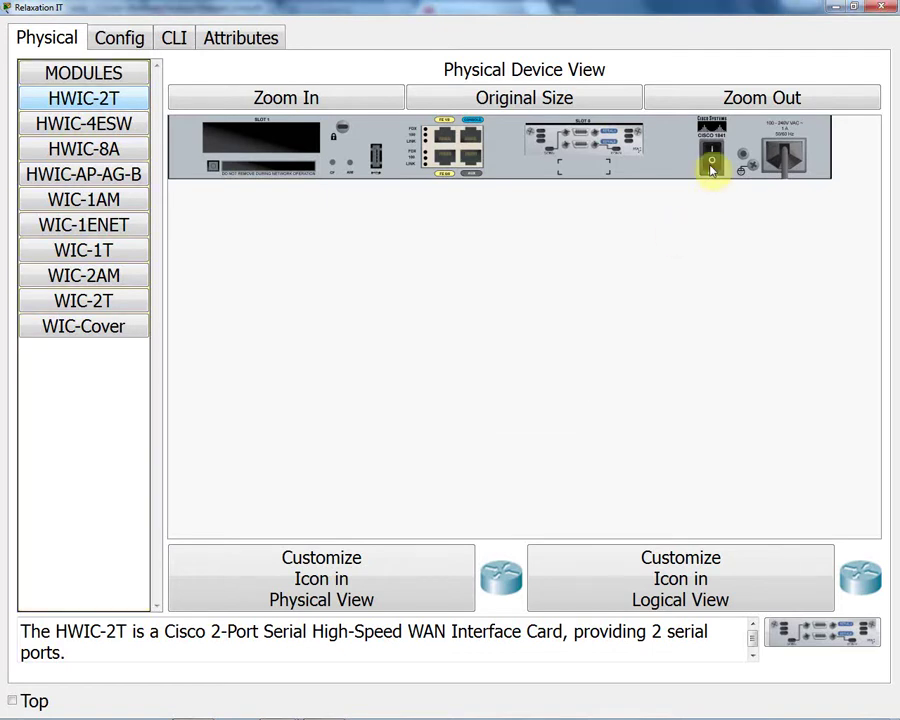
# Step: With the router switched off, replace the HWIC-2T in slot 0 with an HWIC-4ESW module, and switch the power back on
pyautogui.moveTo(578, 140); pyautogui.dragTo(92, 100)
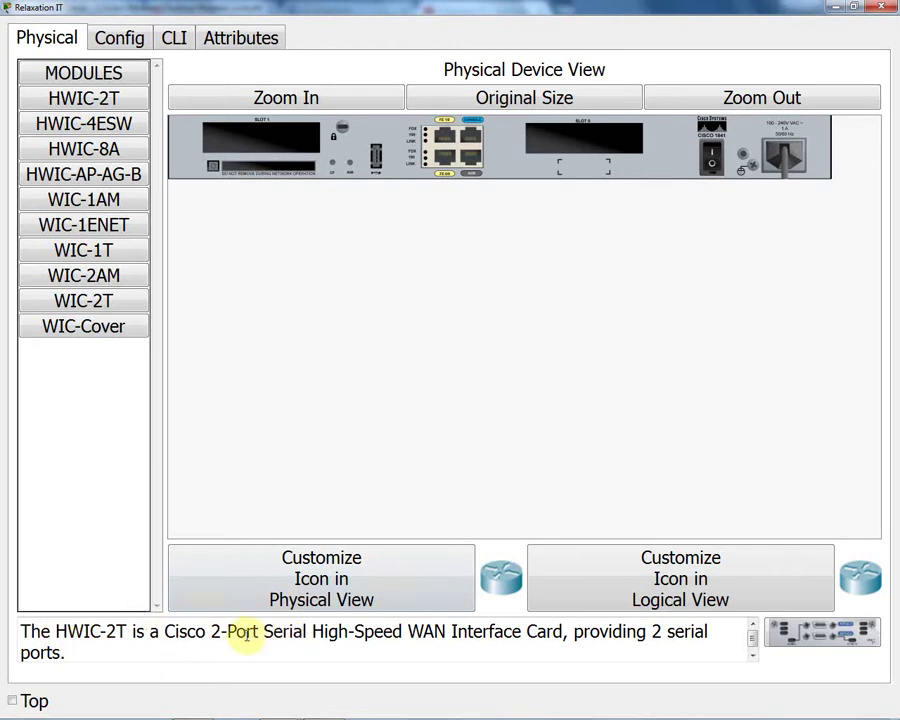
pyautogui.click(77, 127)
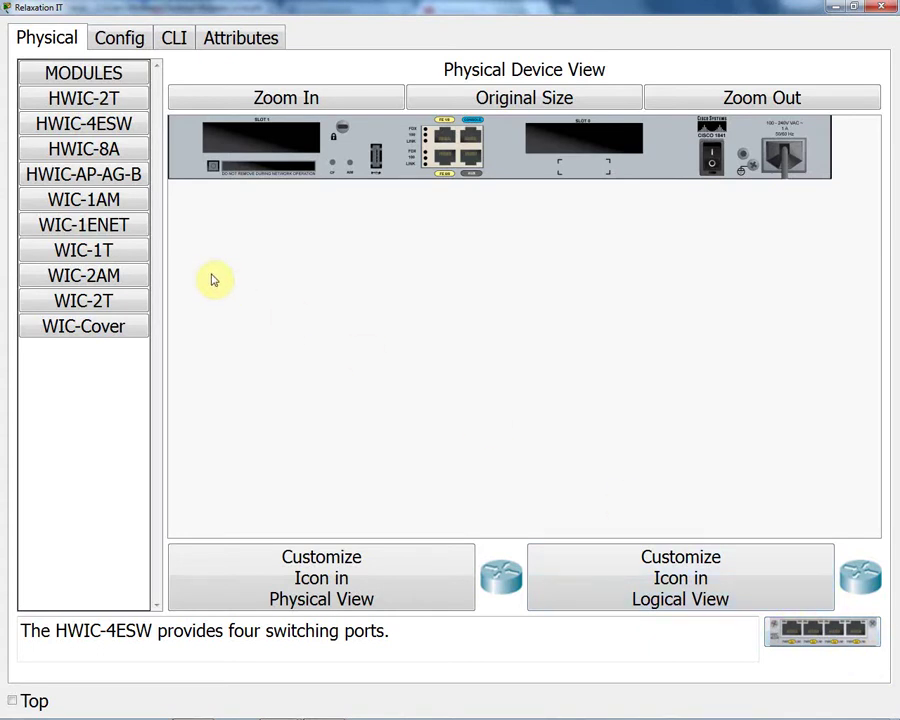
pyautogui.click(83, 128)
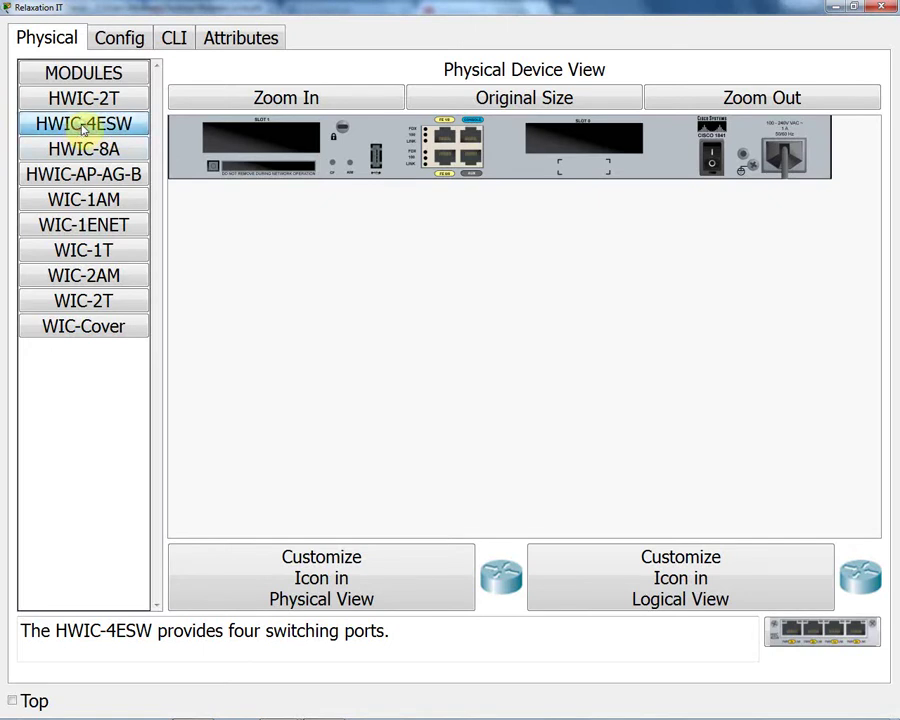
pyautogui.moveTo(84, 130); pyautogui.dragTo(545, 135)
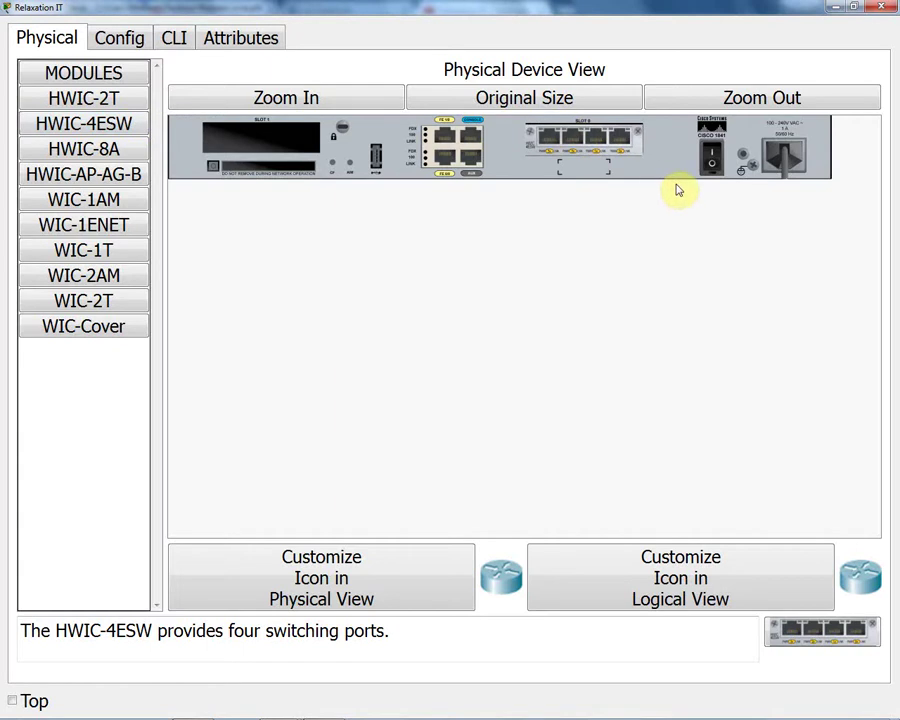
pyautogui.click(713, 169)
# Step: Log in to the restarted router's command line with the user access password, and enter privileged mode using en and the enable password
pyautogui.click(173, 42)
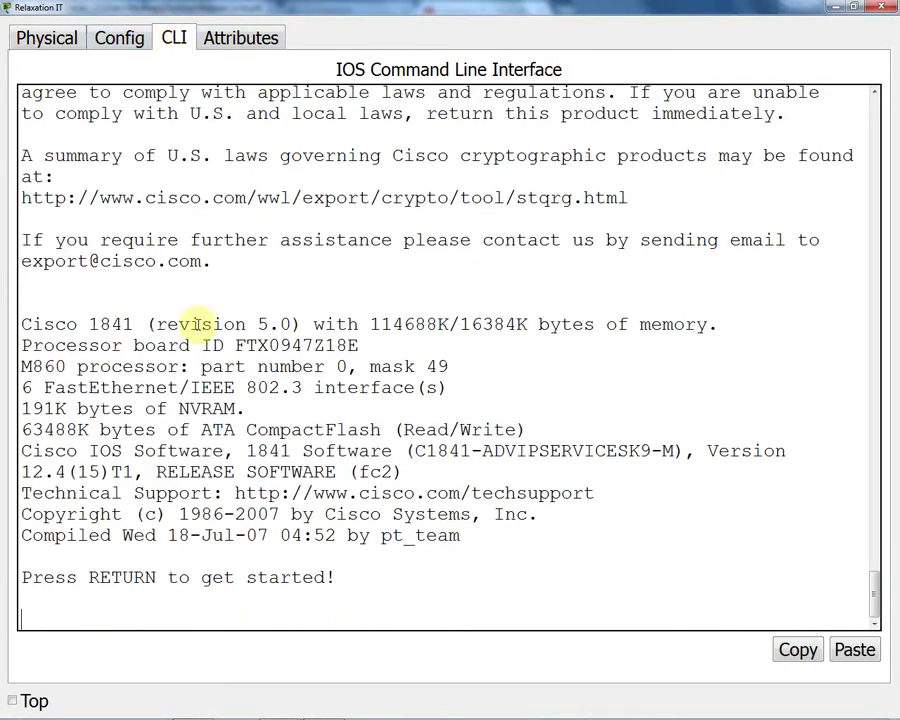
pyautogui.press('Return')
pyautogui.press('Return')
pyautogui.press('Return')
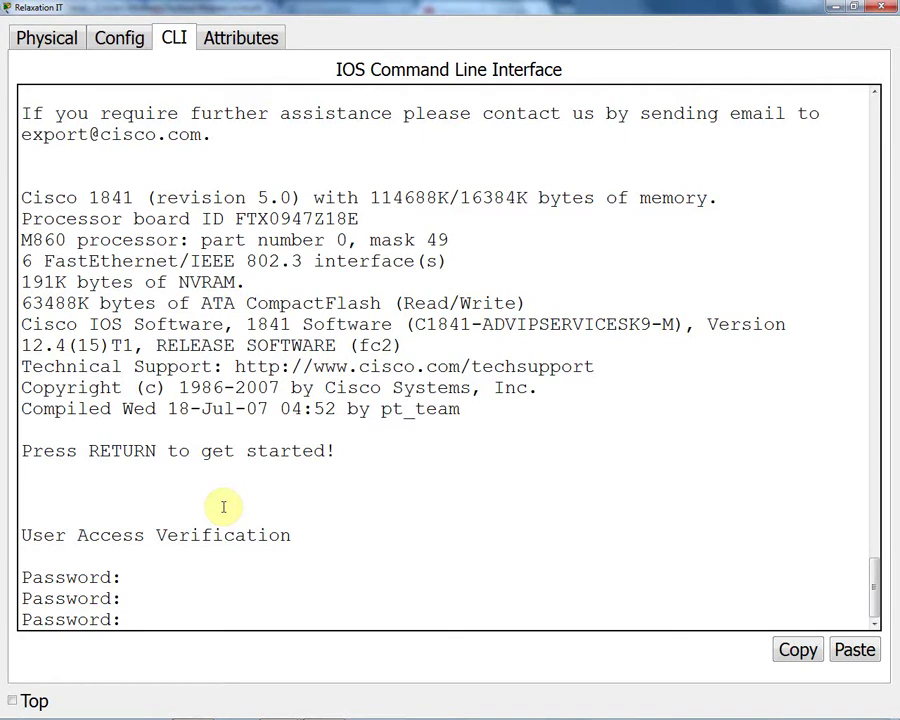
pyautogui.press('Return')
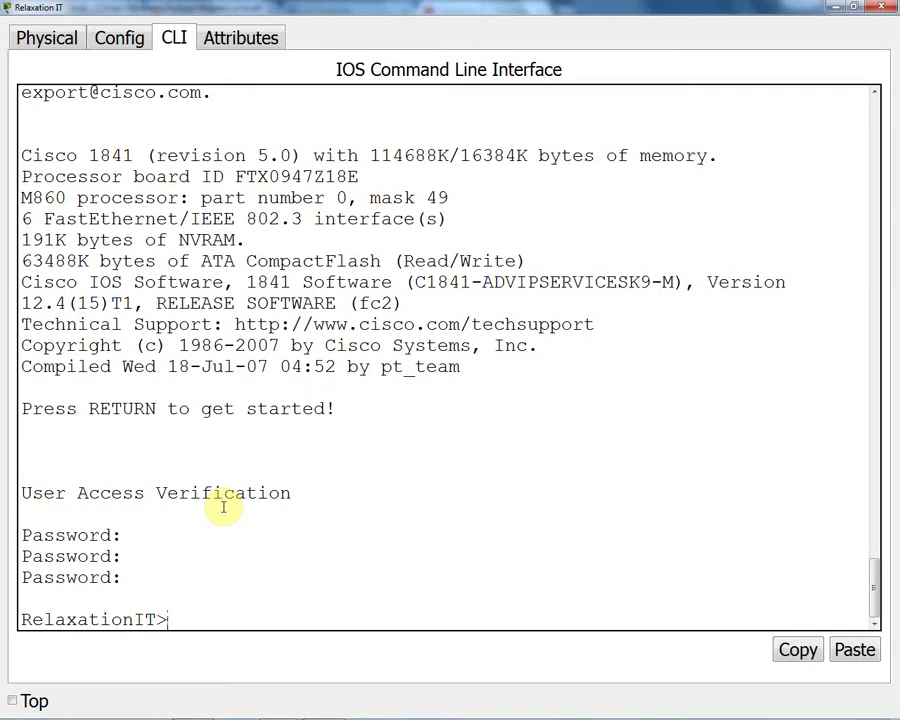
pyautogui.write('en')
pyautogui.press('Return')
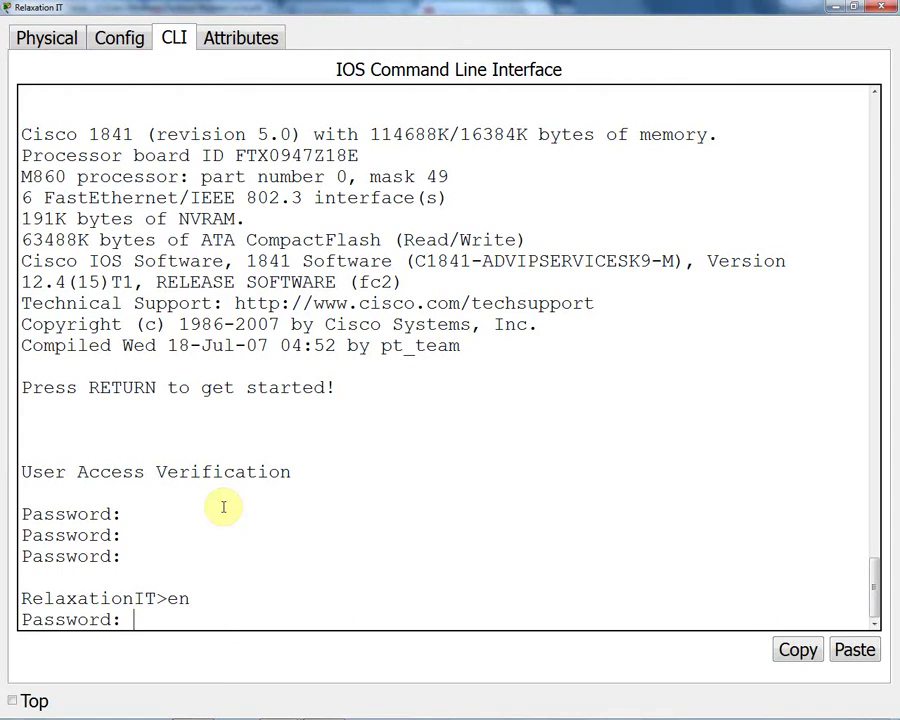
pyautogui.press('Return')
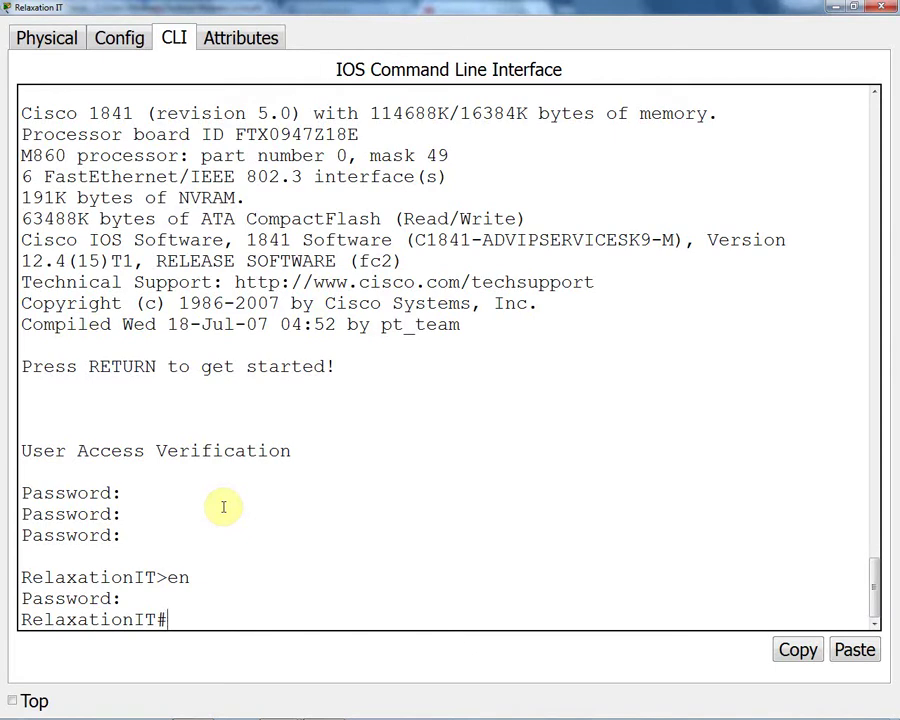
# Step: Run sh ip int br and compare the built-in FastEthernet0/0 and FastEthernet0/1 with the module's FastEthernet0/0/0 to FastEthernet0/0/3 interfaces
pyautogui.write('sh ip int')
pyautogui.write('br')
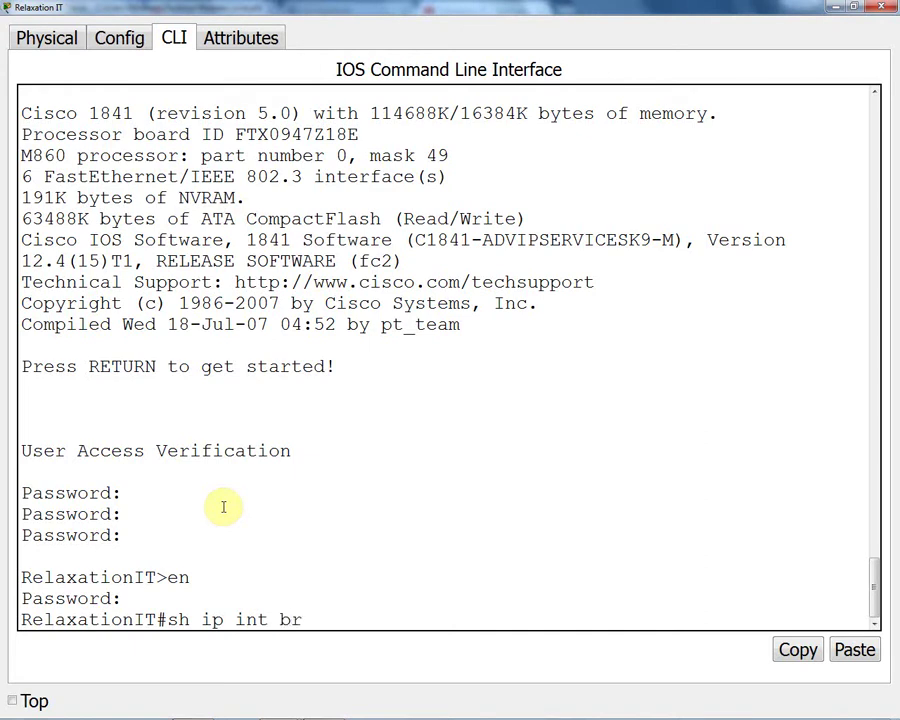
pyautogui.press('Return')
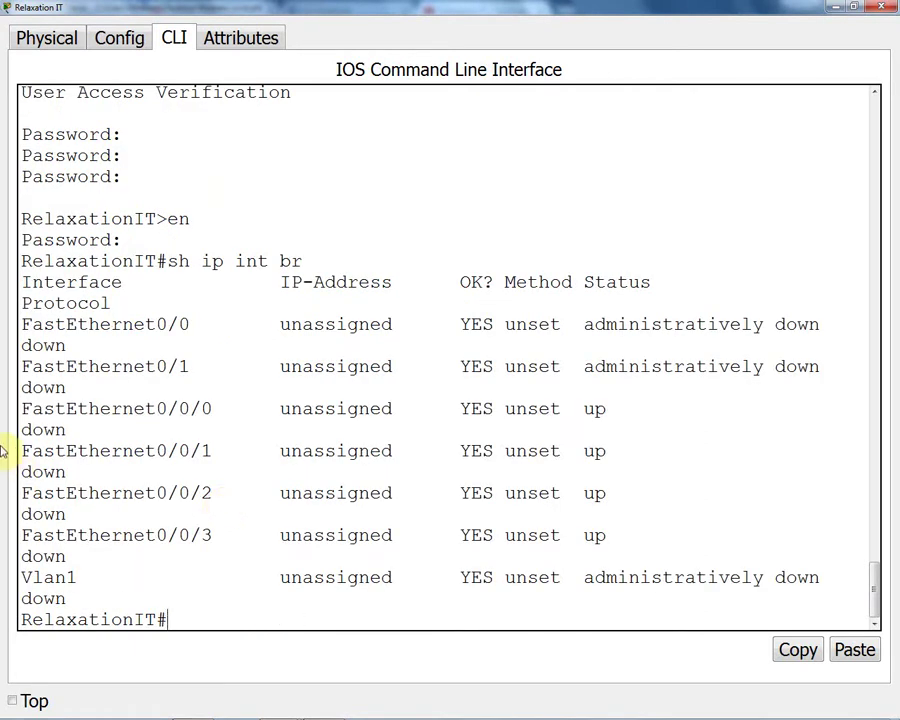
pyautogui.moveTo(20, 325); pyautogui.dragTo(192, 328)
pyautogui.moveTo(18, 367); pyautogui.dragTo(192, 372)
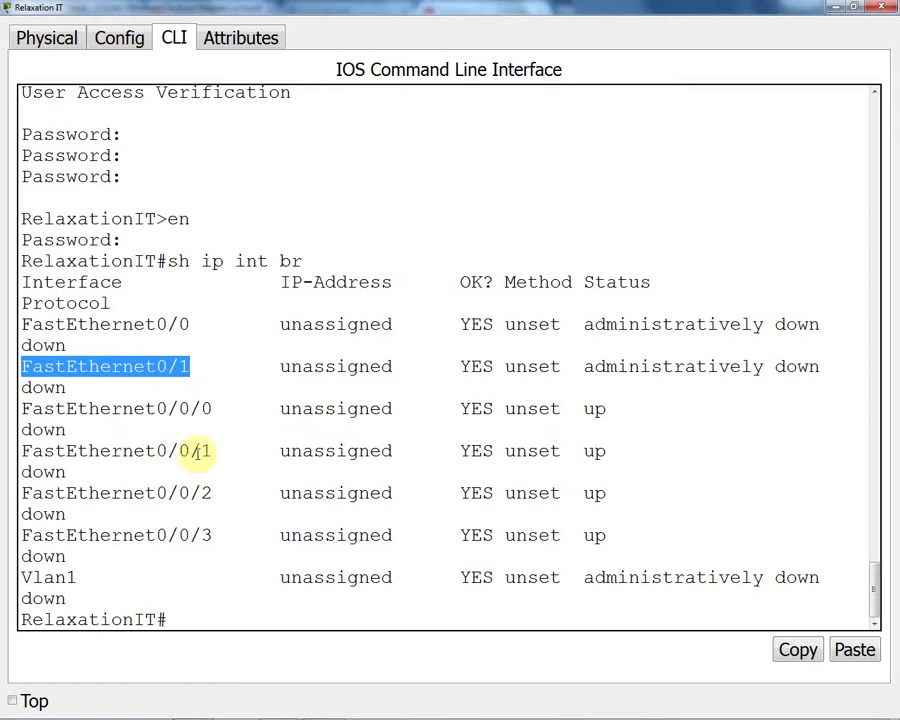
pyautogui.moveTo(24, 408); pyautogui.dragTo(246, 547)
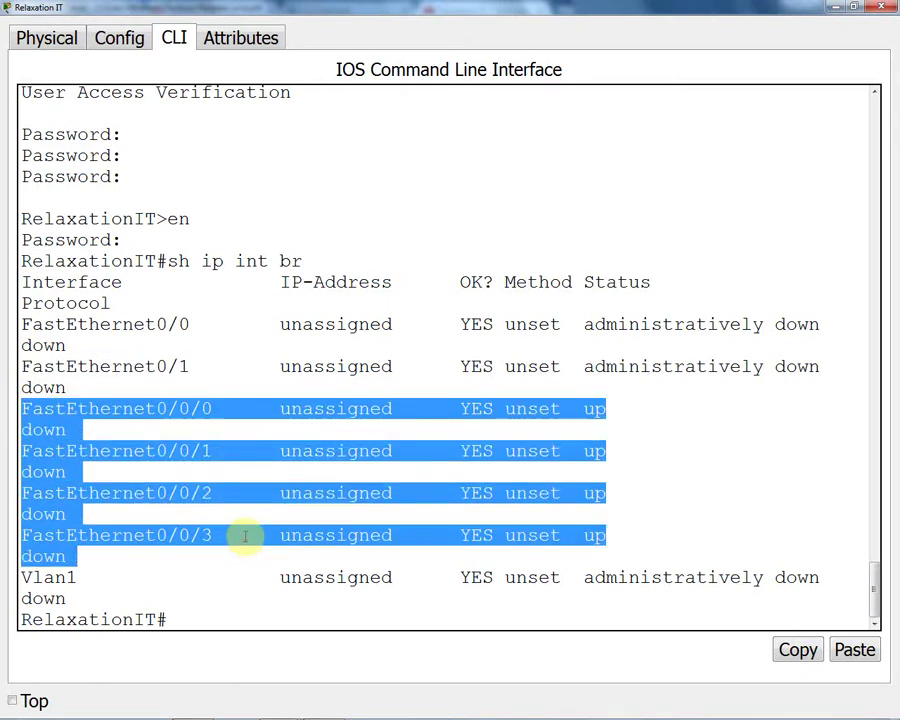
pyautogui.click(242, 545)
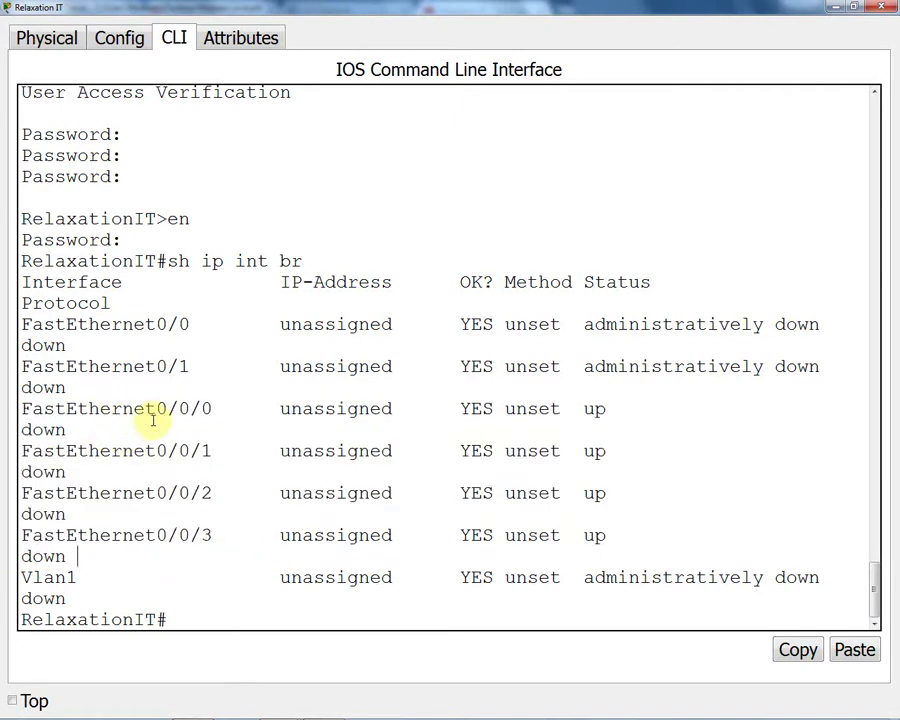
# Step: Examine the numbering of FastEthernet0/0/0 through FastEthernet0/0/3 digit by digit, and view the same interfaces in the router's configuration list
pyautogui.moveTo(156, 409); pyautogui.dragTo(227, 412)
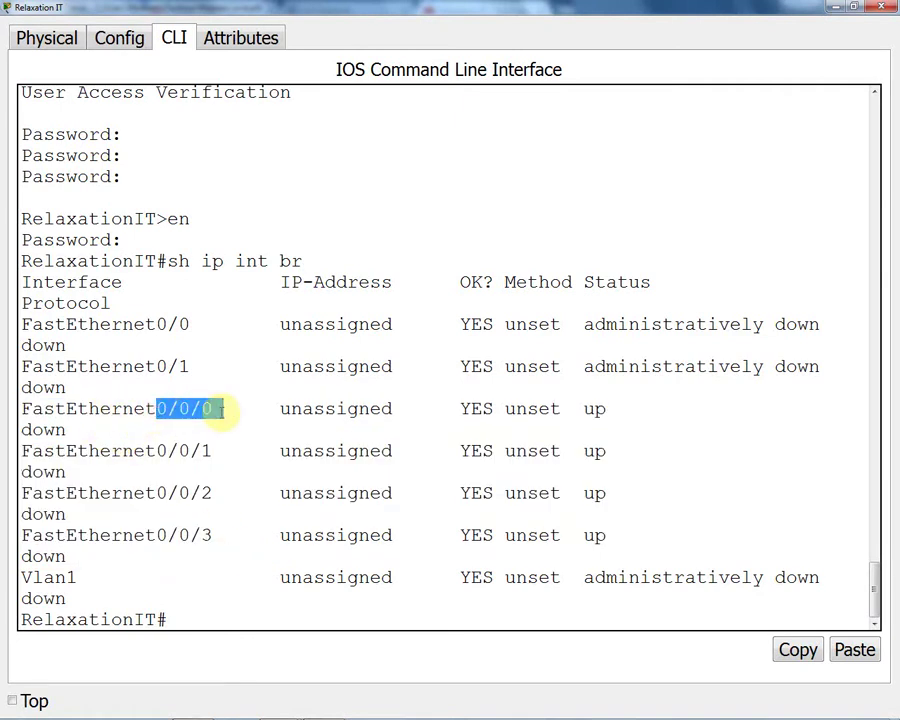
pyautogui.click(169, 416)
pyautogui.moveTo(157, 409); pyautogui.dragTo(187, 410)
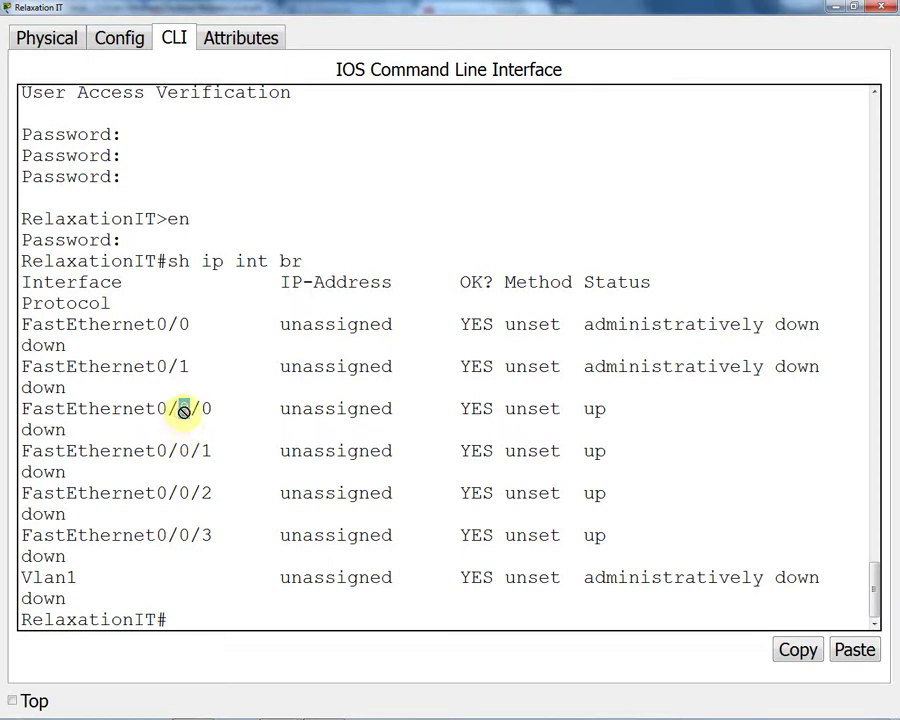
pyautogui.moveTo(204, 409); pyautogui.dragTo(222, 410)
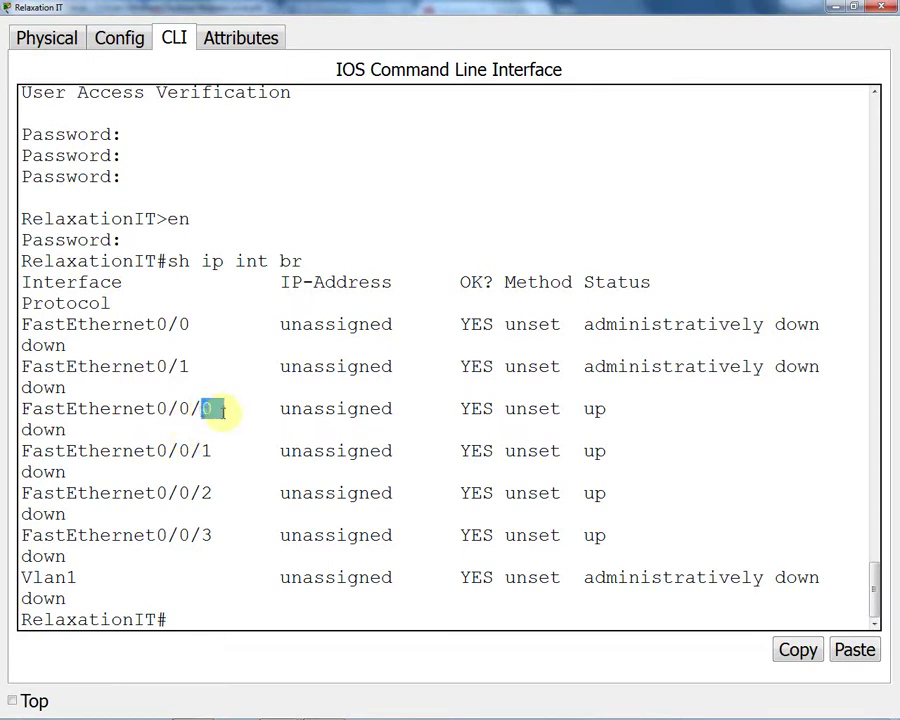
pyautogui.click(66, 461)
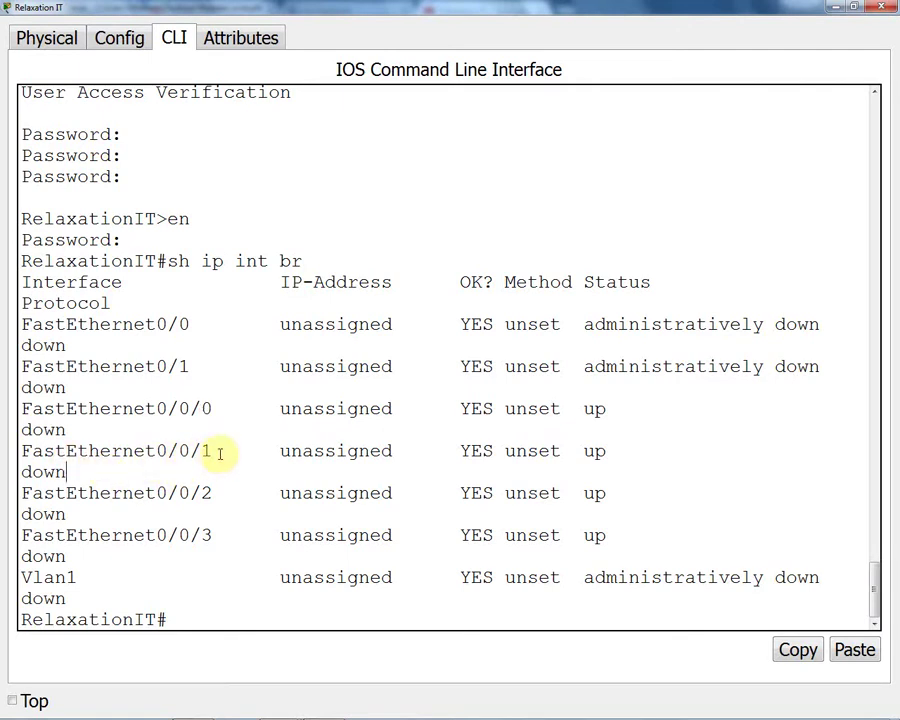
pyautogui.moveTo(154, 455); pyautogui.dragTo(217, 454)
pyautogui.click(162, 502)
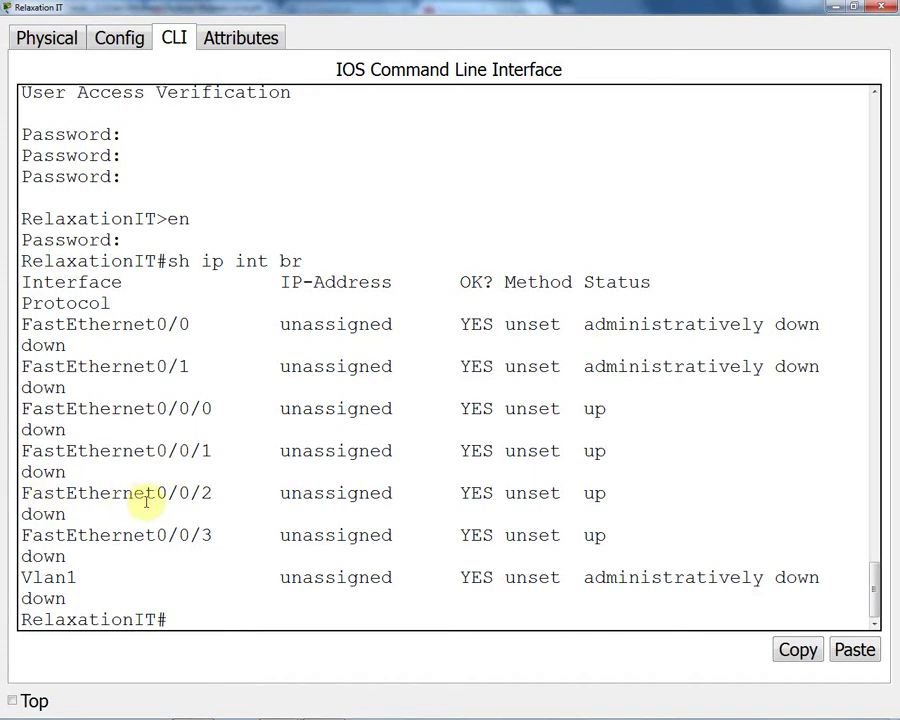
pyautogui.moveTo(159, 492); pyautogui.dragTo(212, 493)
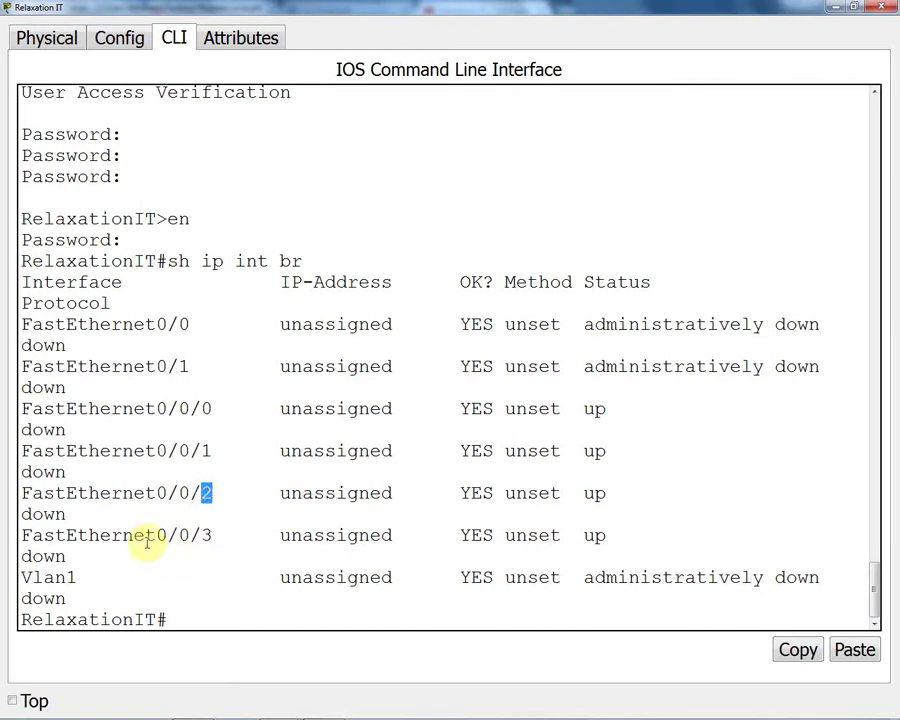
pyautogui.moveTo(157, 536); pyautogui.dragTo(222, 537)
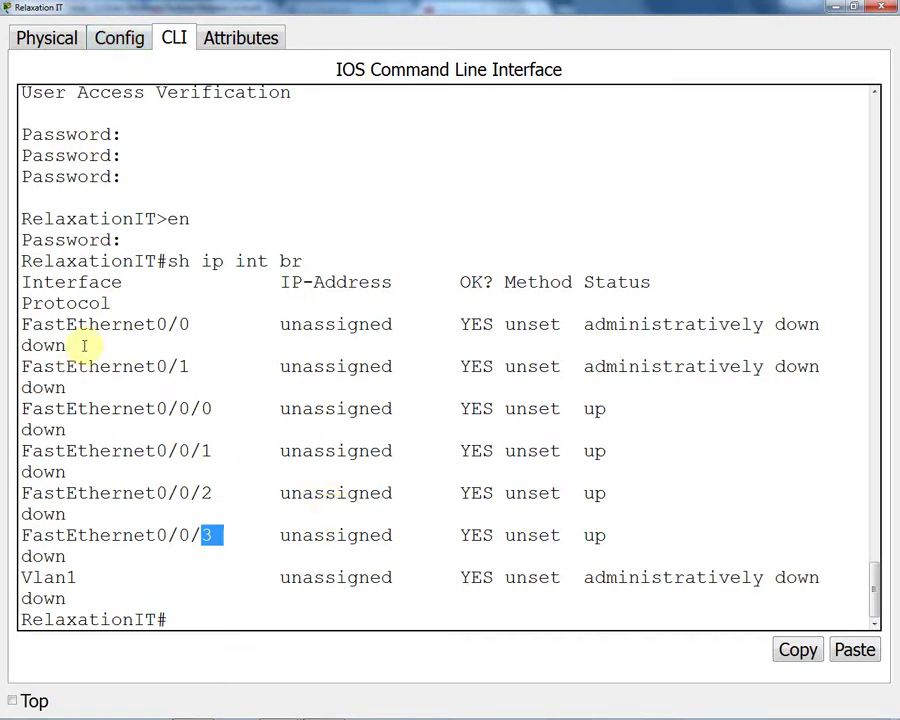
pyautogui.click(118, 40)
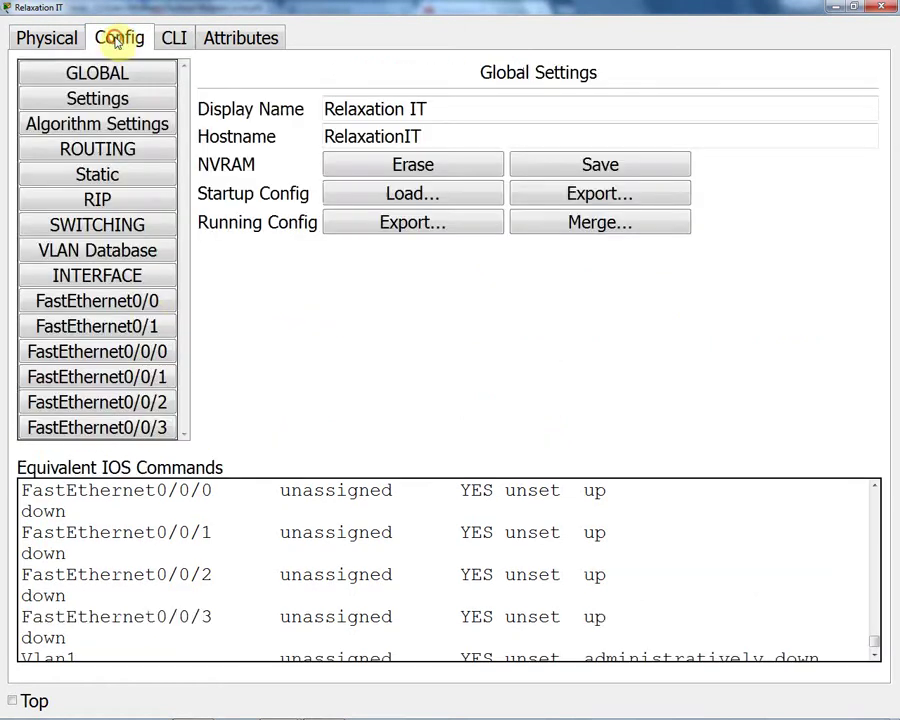
# Step: View the interface settings of the built-in FastEthernet0/0 and FastEthernet0/1 ports in the router's configuration
pyautogui.click(52, 299)
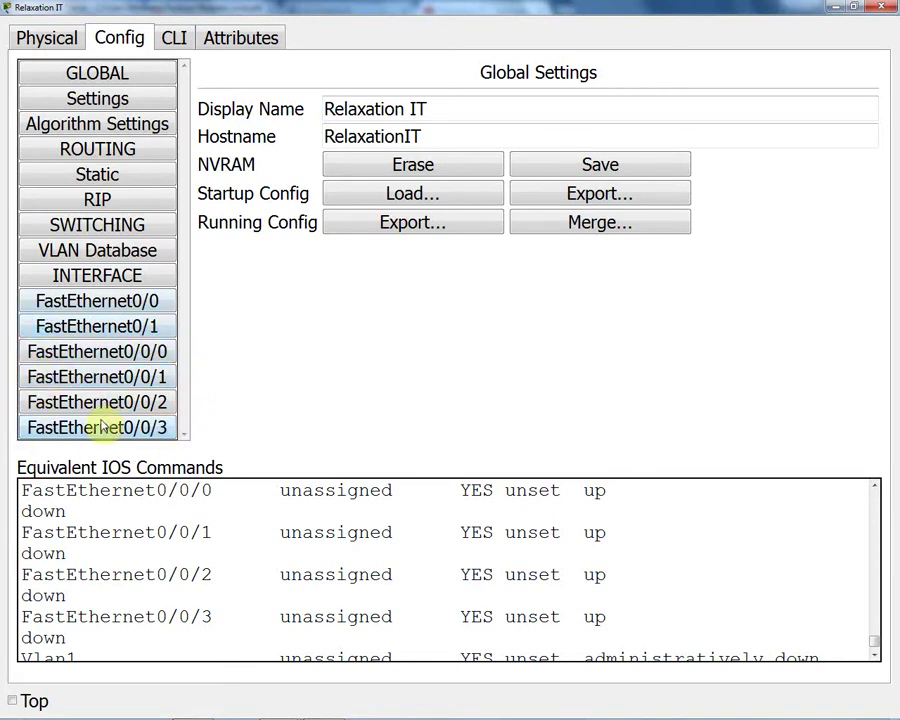
pyautogui.click(125, 326)
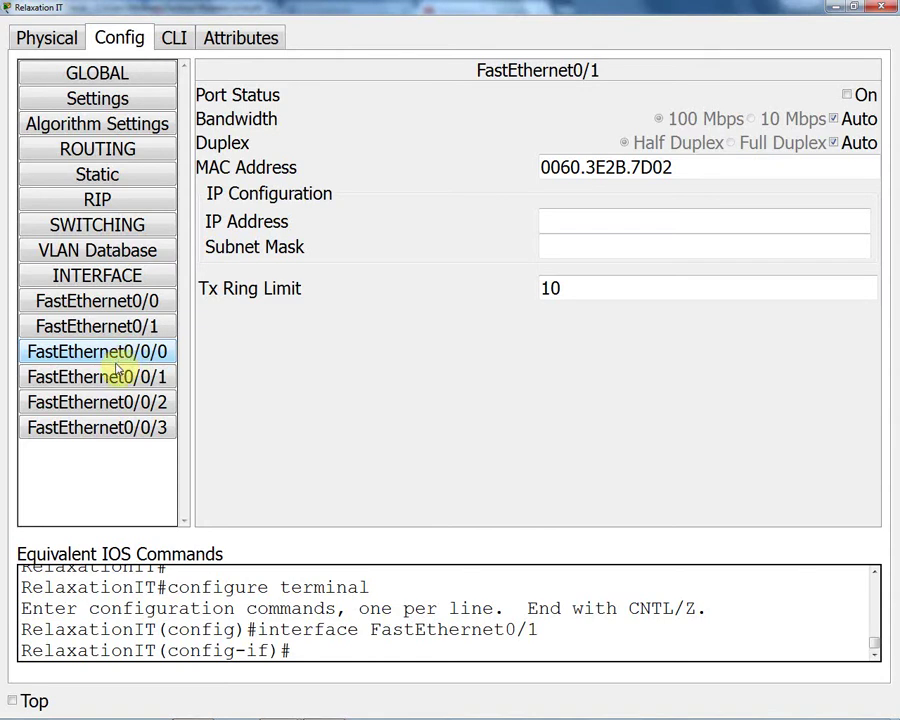
# Step: With the router switched off, replace the HWIC-4ESW in slot 0 with an HWIC-8A module, and switch the power back on
pyautogui.click(50, 38)
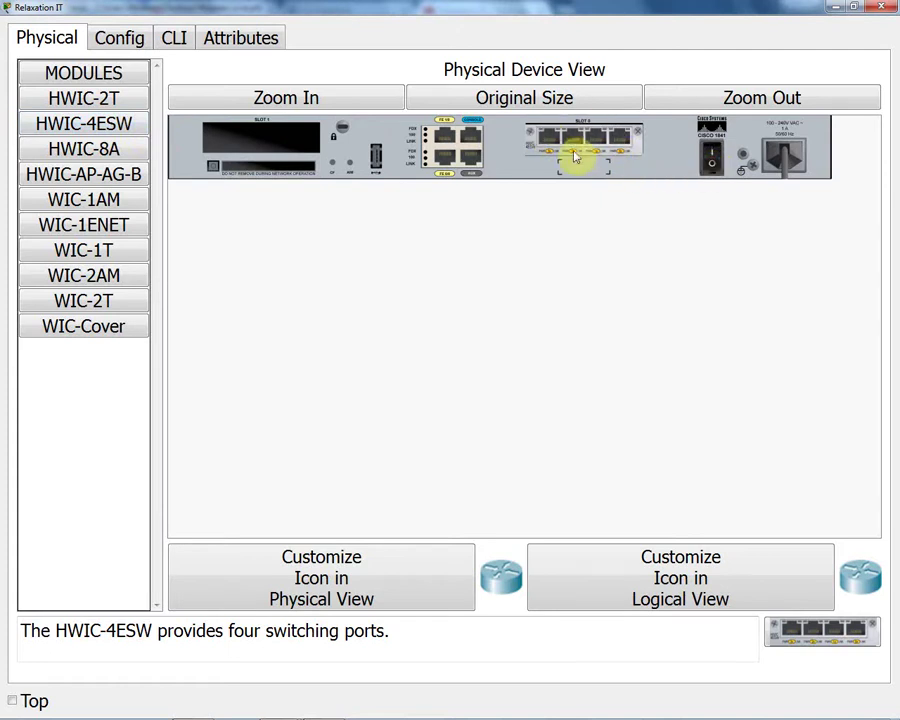
pyautogui.moveTo(595, 148); pyautogui.dragTo(72, 130)
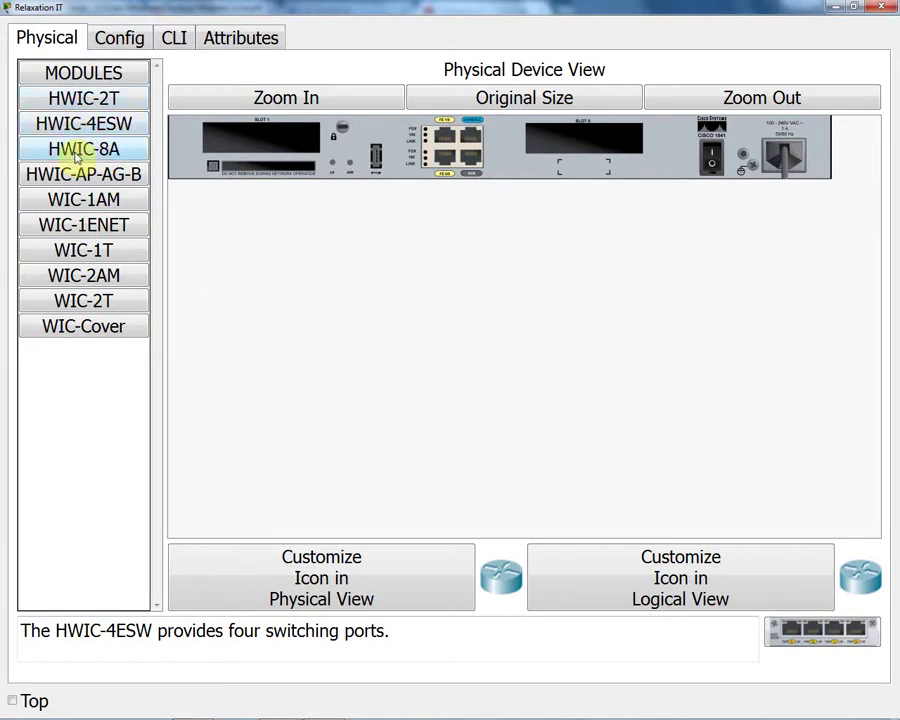
pyautogui.moveTo(77, 153); pyautogui.dragTo(590, 142)
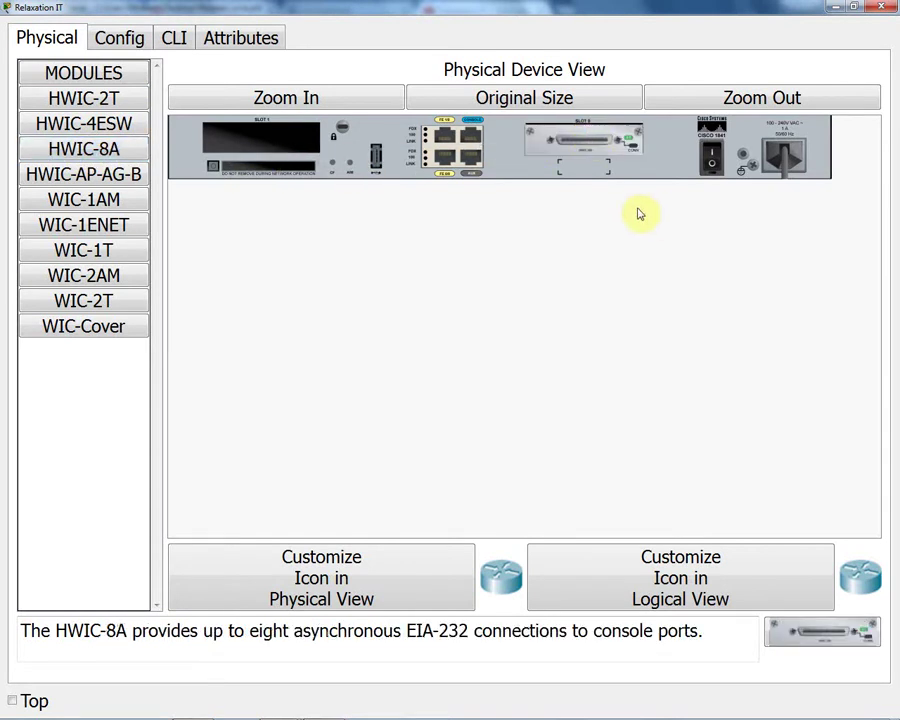
pyautogui.click(708, 155)
pyautogui.click(710, 152)
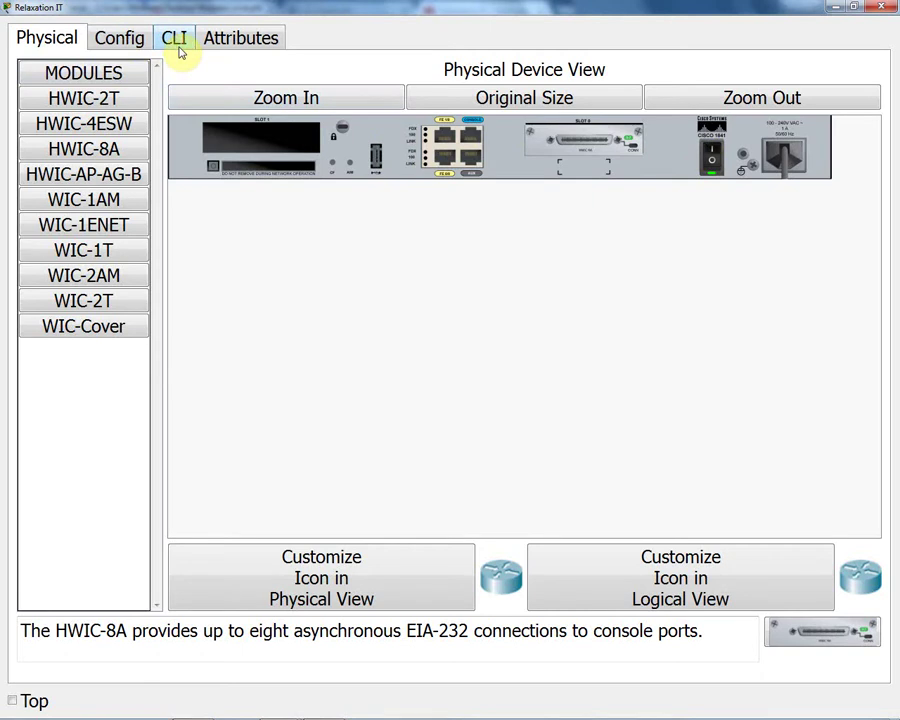
# Step: Once the router has booted, check its configuration list for any interfaces added by the HWIC-8A module
pyautogui.click(122, 40)
pyautogui.click(546, 390)
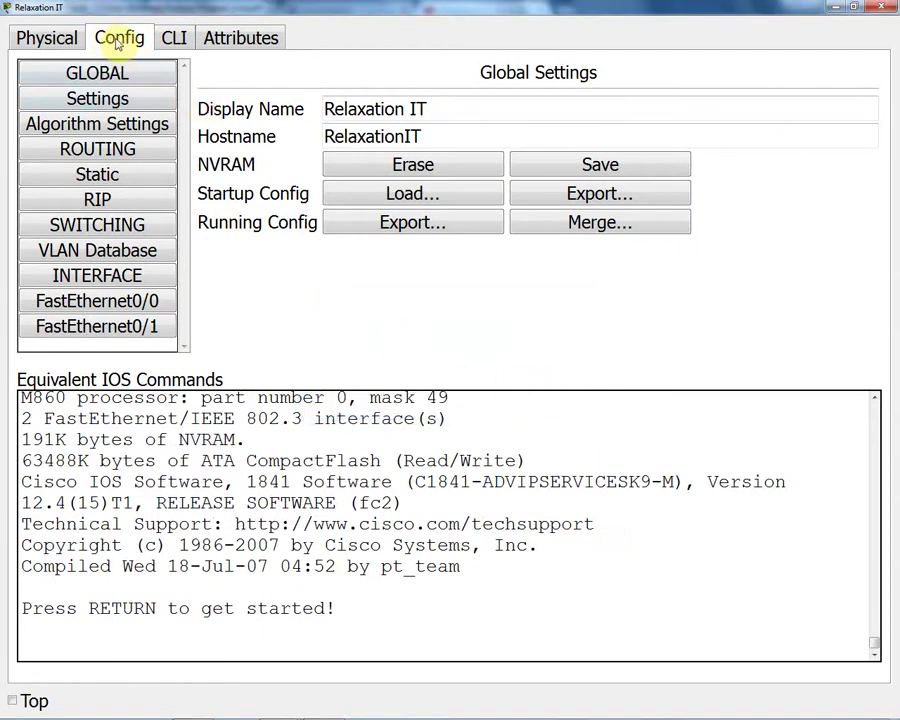
pyautogui.click(169, 43)
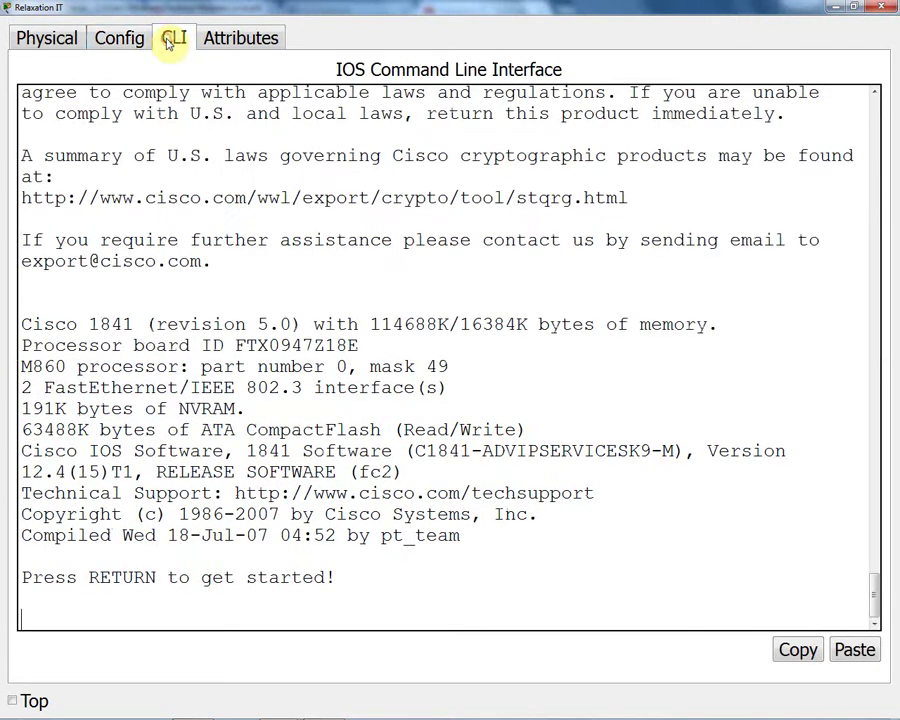
pyautogui.click(129, 42)
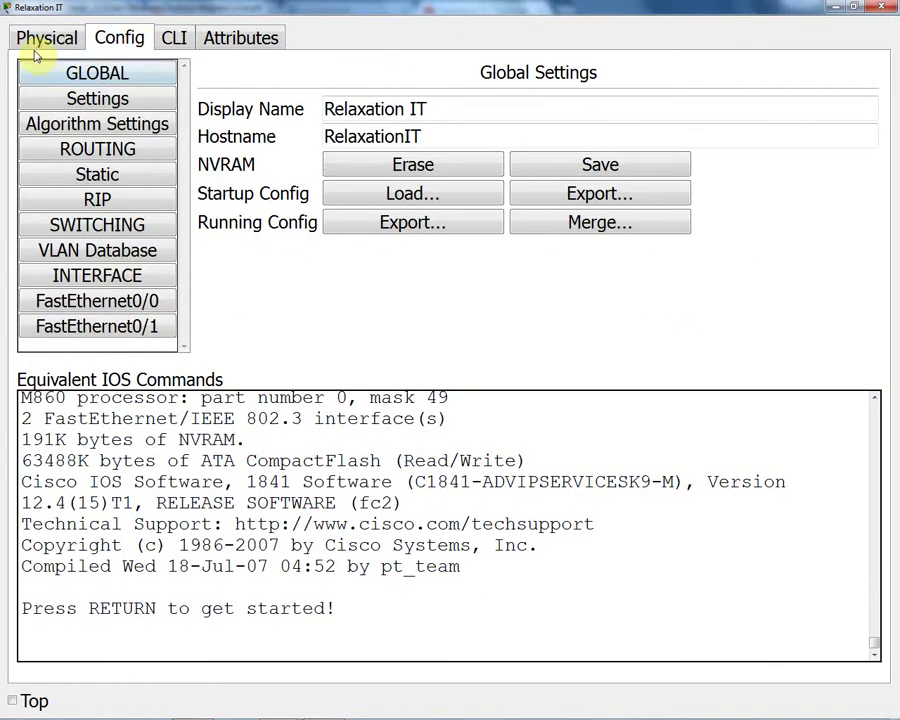
pyautogui.click(44, 37)
pyautogui.click(103, 45)
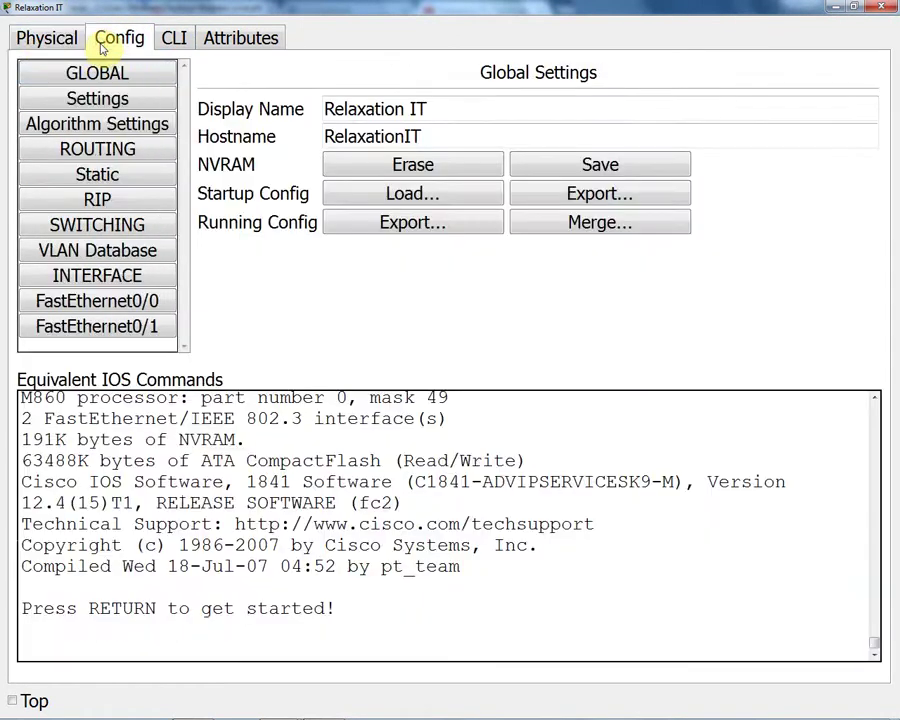
pyautogui.click(132, 275)
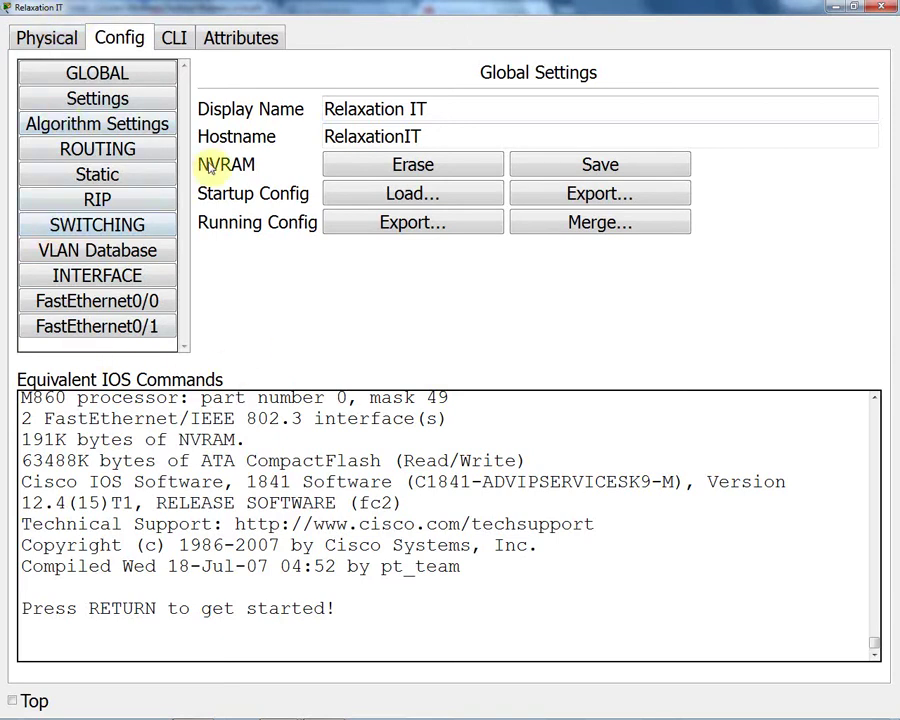
# Step: Switch the router off, replace the HWIC-8A in slot 0 with an HWIC-AP-AG-B module, and switch the power back on
pyautogui.click(48, 38)
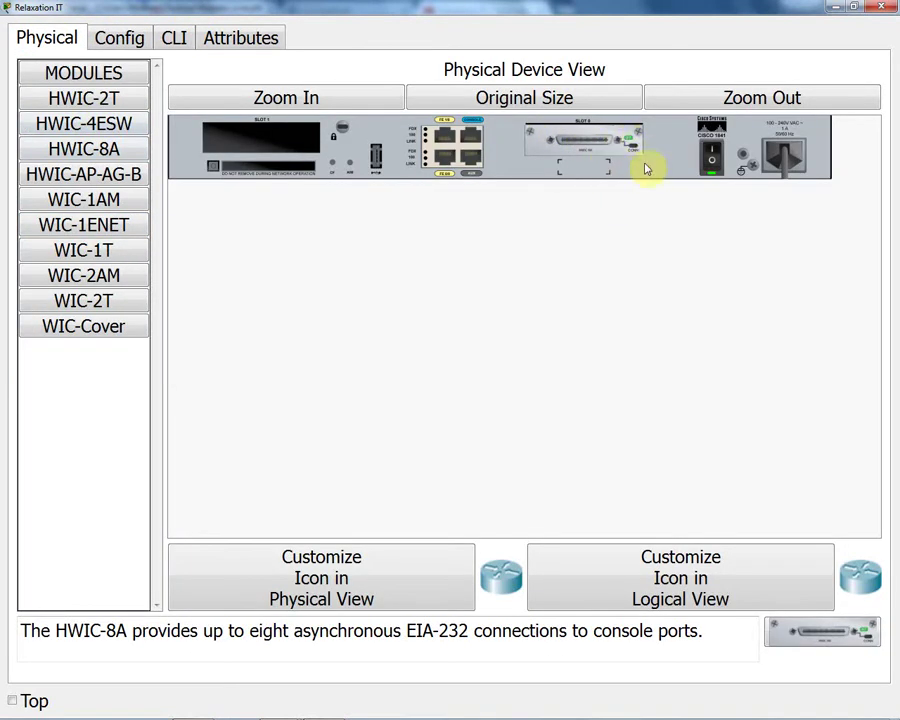
pyautogui.click(712, 165)
pyautogui.moveTo(597, 152); pyautogui.dragTo(76, 150)
pyautogui.click(112, 175)
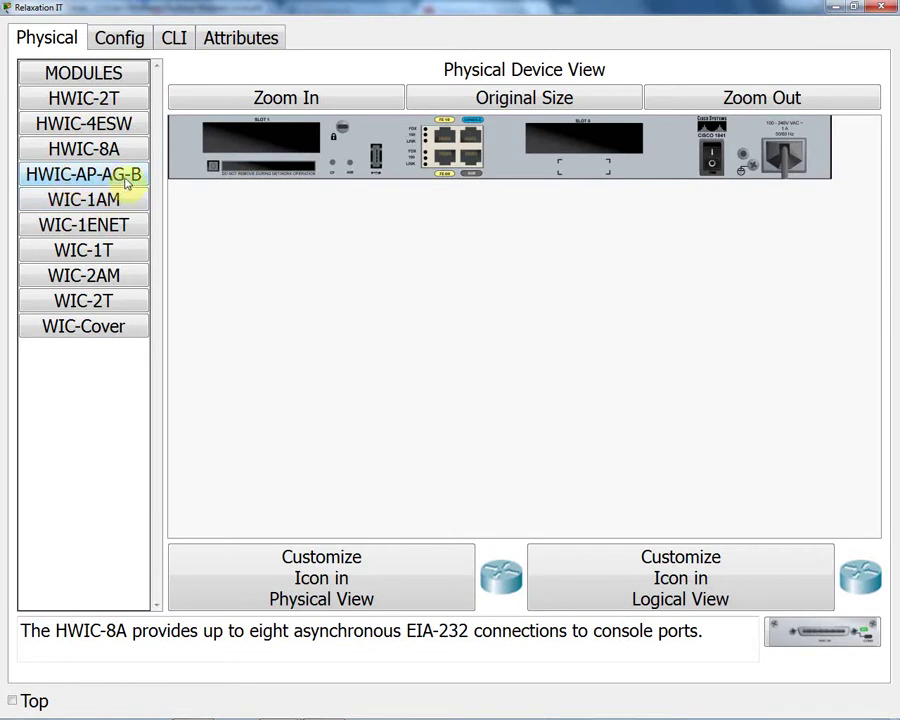
pyautogui.moveTo(115, 180); pyautogui.dragTo(582, 152)
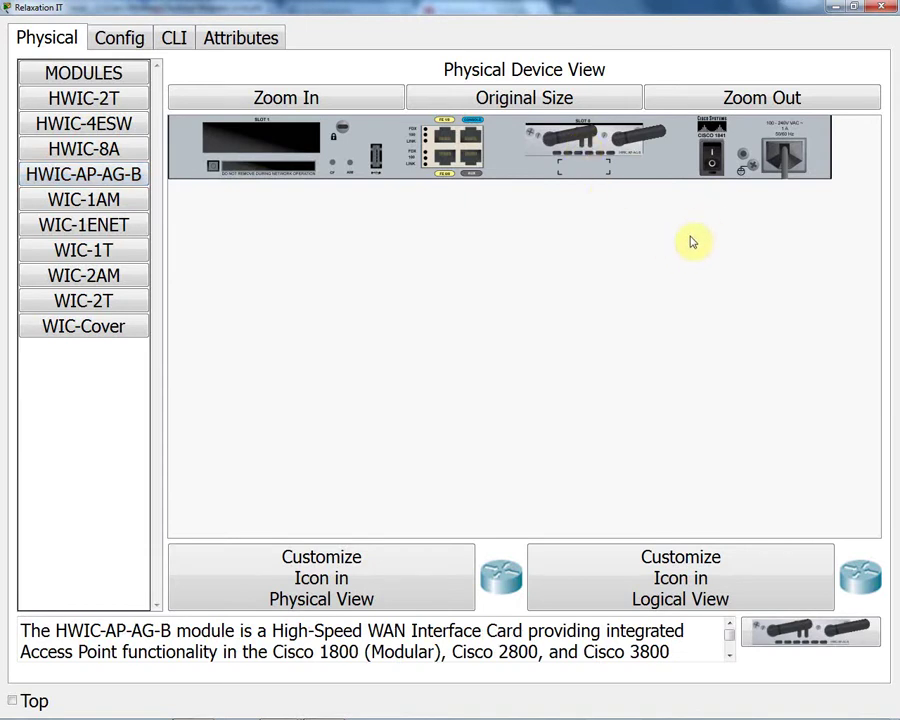
pyautogui.click(712, 165)
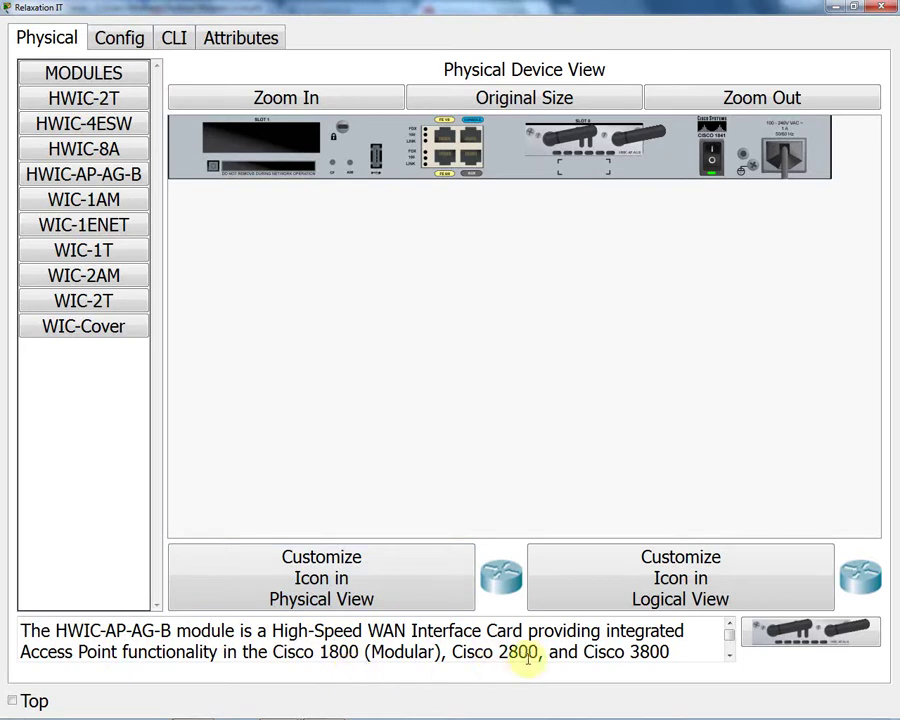
# Step: Read the full HWIC-AP-AG-B description and check which radio interfaces the module adds to the router's configuration list
pyautogui.click(729, 653)
pyautogui.scroll(1, 729, 645)
pyautogui.scroll(-1, 729, 645)
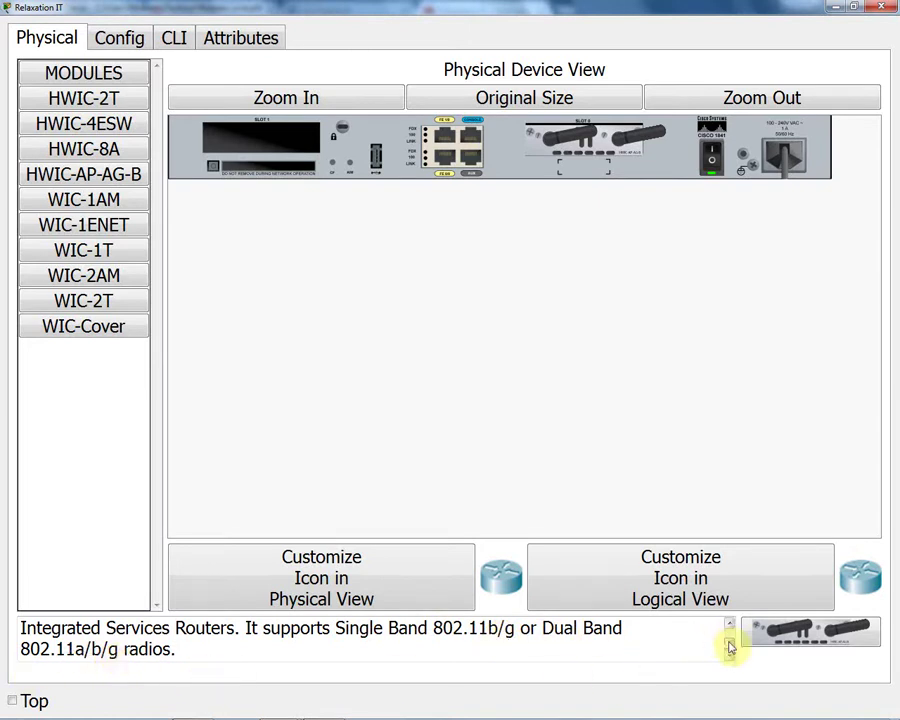
pyautogui.moveTo(730, 648); pyautogui.dragTo(731, 634)
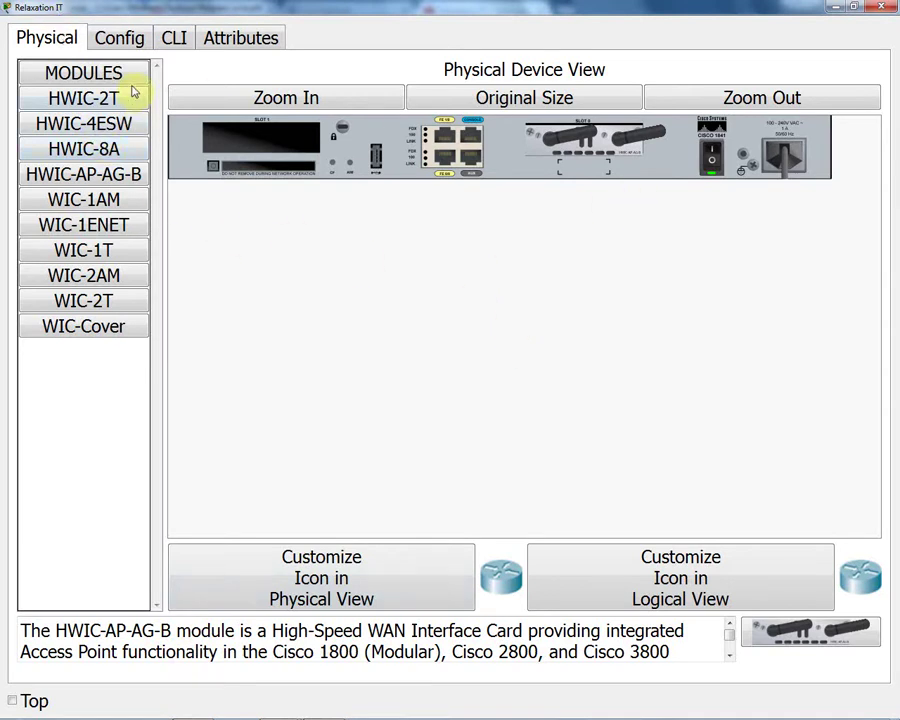
pyautogui.click(120, 40)
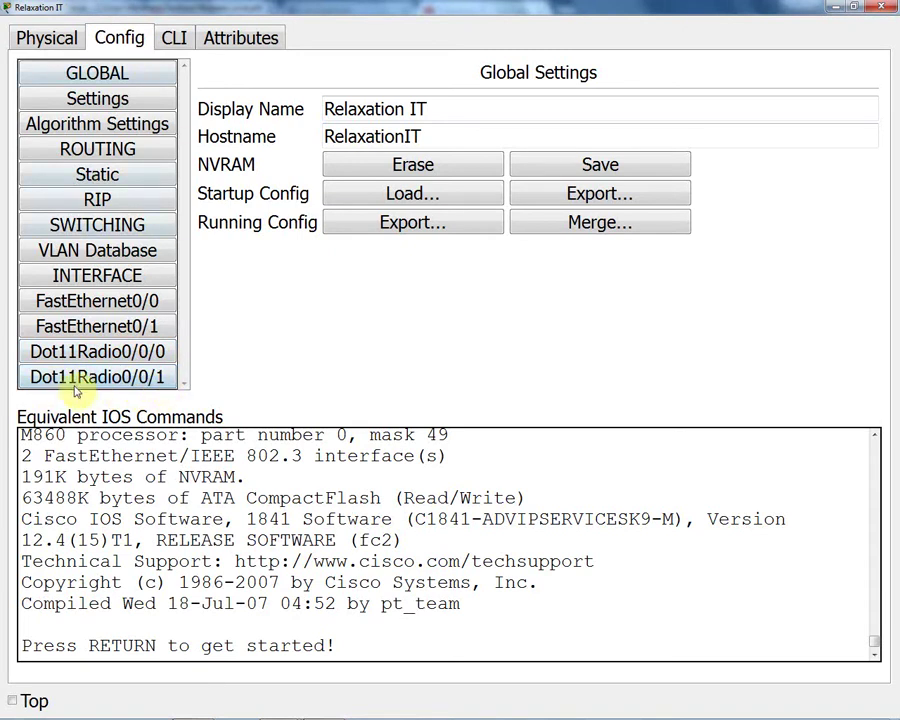
# Step: Switch the router off, replace the HWIC-AP-AG-B in slot 0 with a WIC-1ENET module, and switch the power back on
pyautogui.click(48, 44)
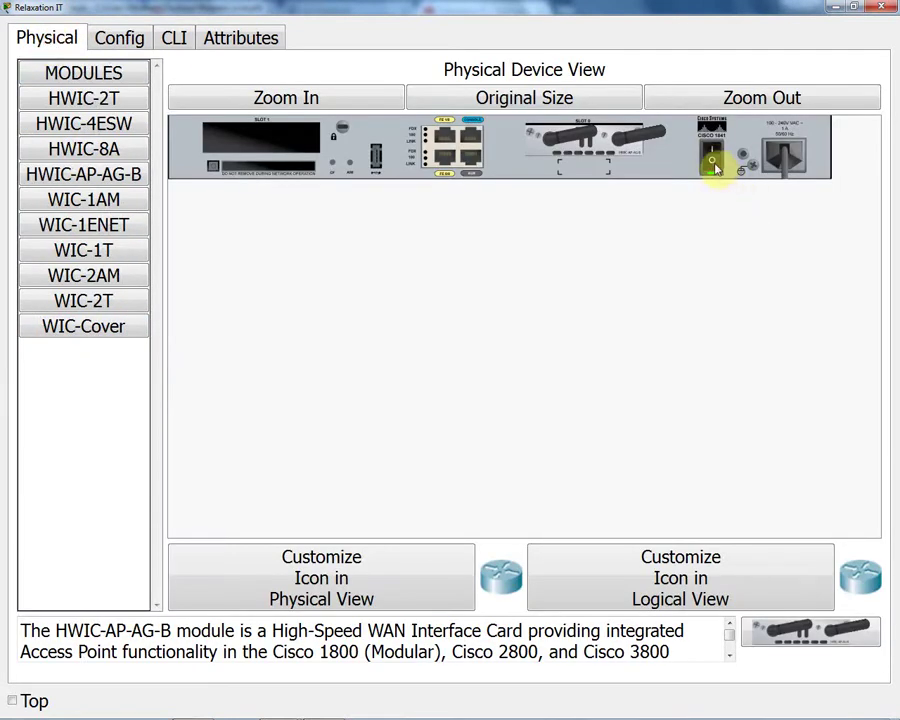
pyautogui.click(713, 168)
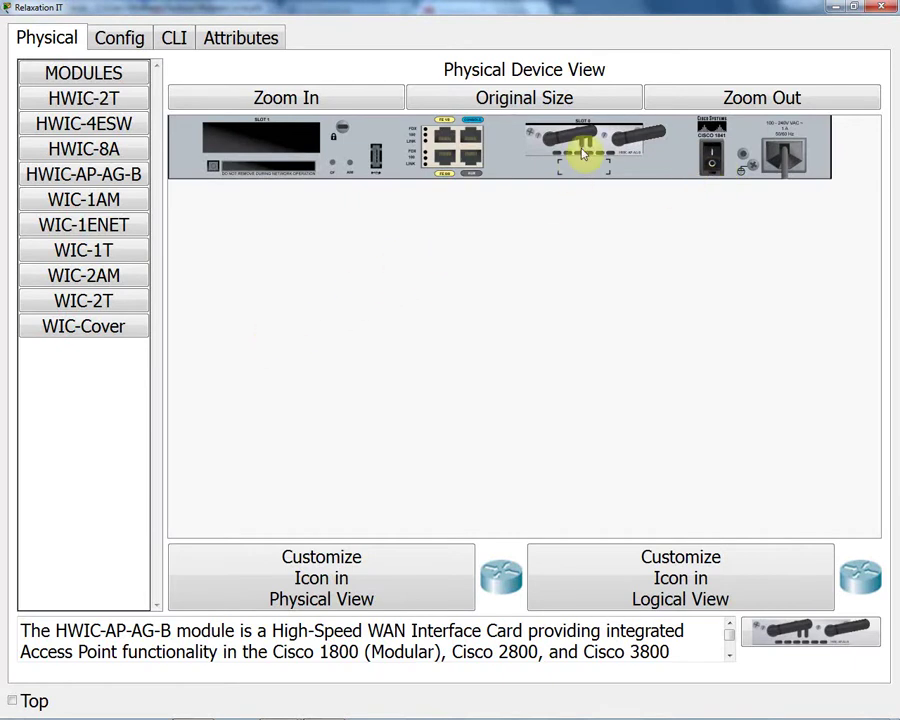
pyautogui.moveTo(586, 146); pyautogui.dragTo(108, 218)
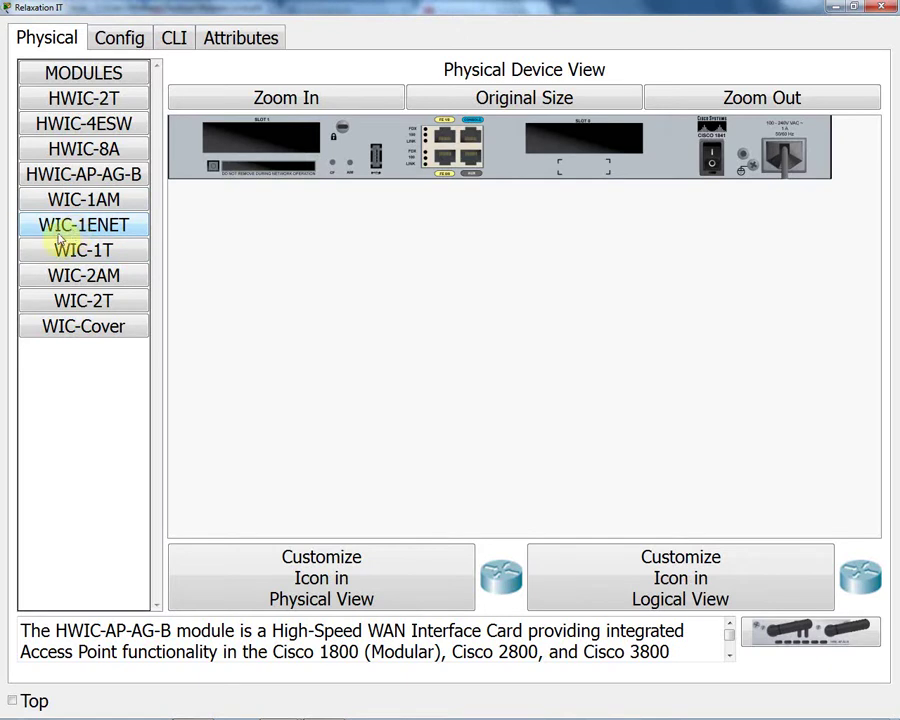
pyautogui.click(66, 232)
pyautogui.moveTo(66, 232); pyautogui.dragTo(587, 142)
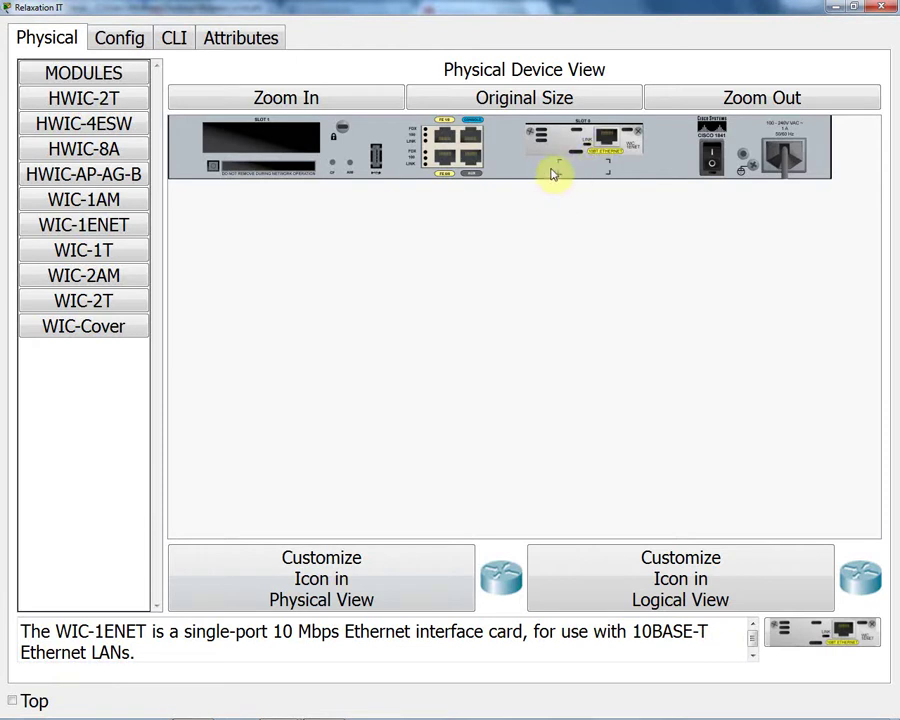
pyautogui.click(577, 100)
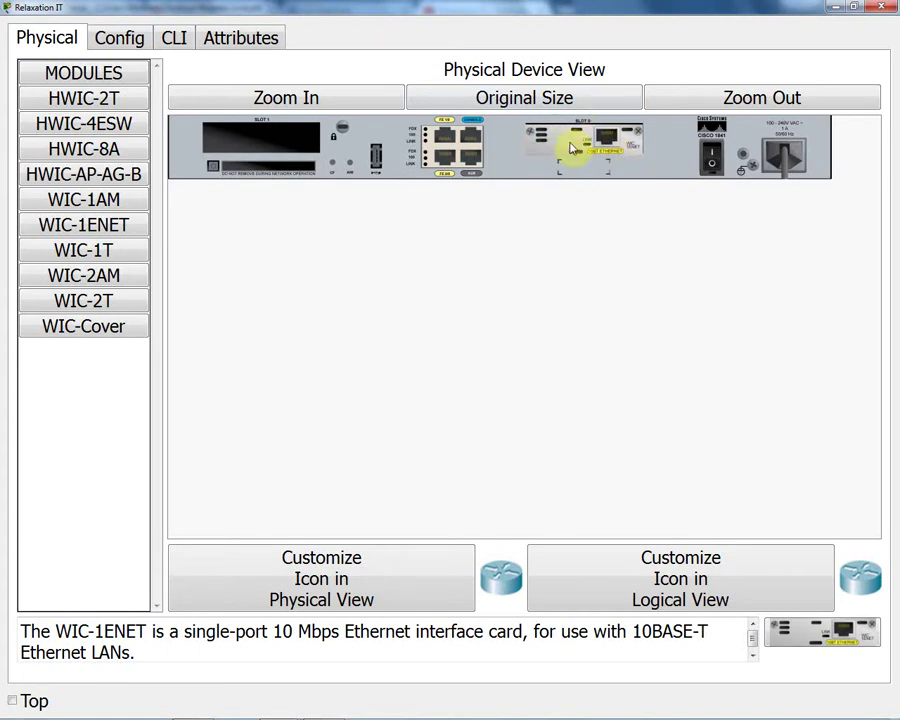
pyautogui.click(711, 166)
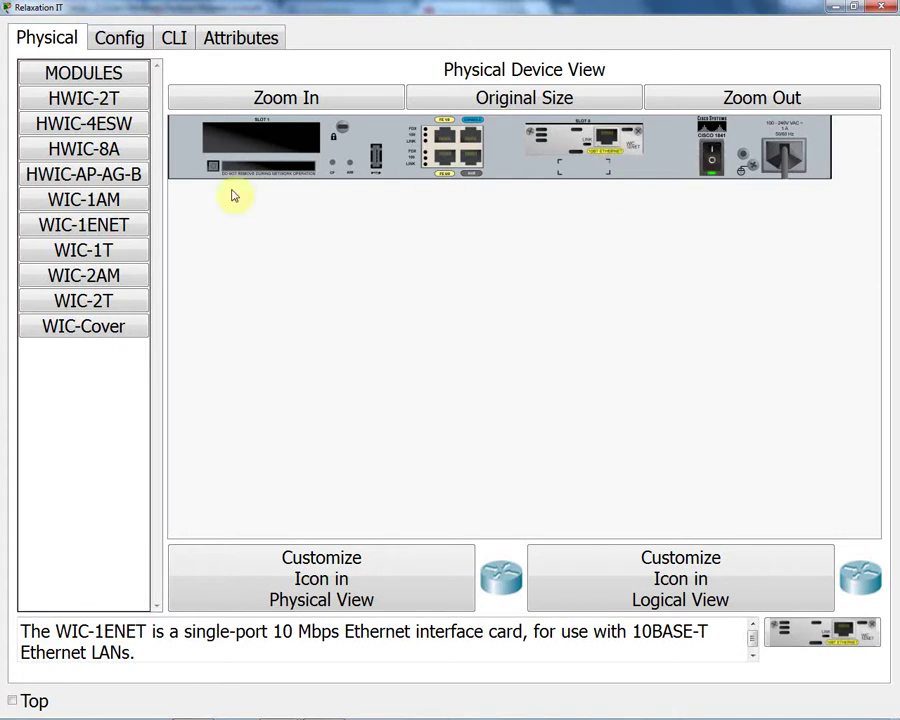
# Step: After the router finishes booting, check the numbering of the WIC-1ENET module's Ethernet interface in the configuration list
pyautogui.click(117, 40)
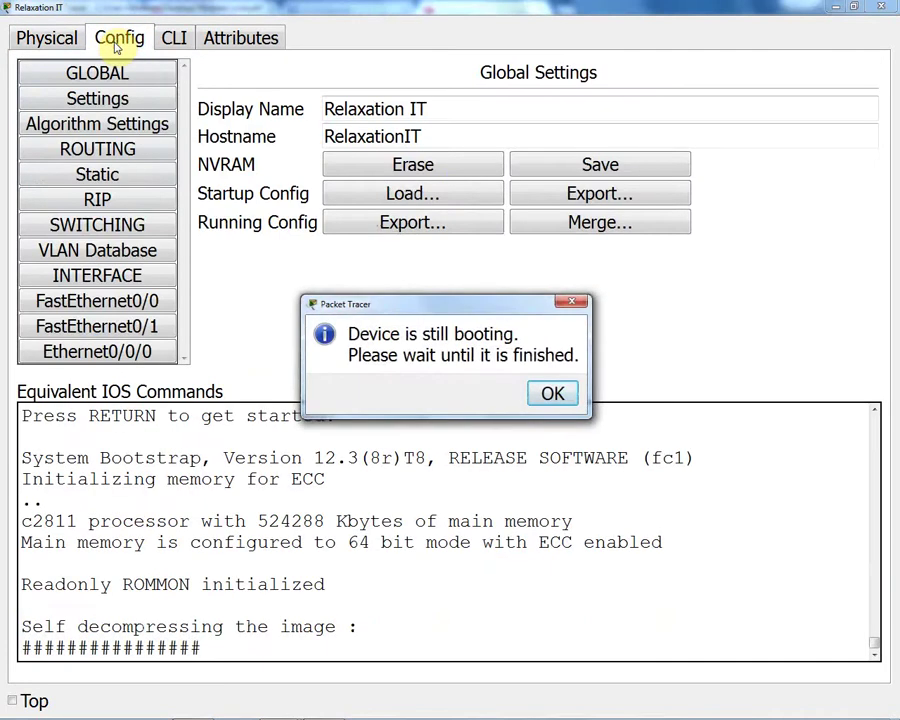
pyautogui.click(552, 395)
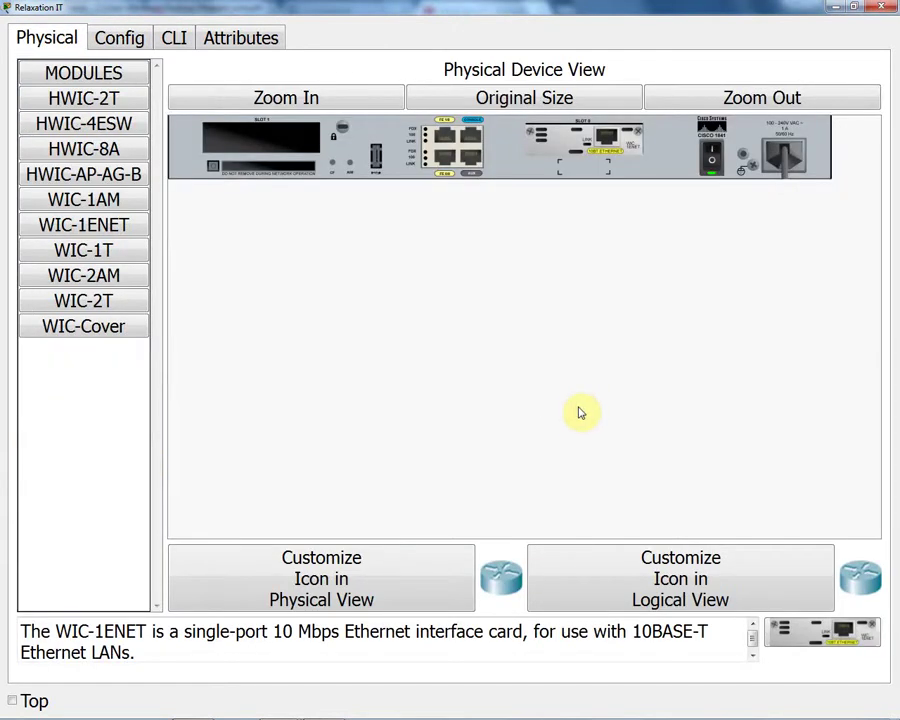
pyautogui.click(110, 44)
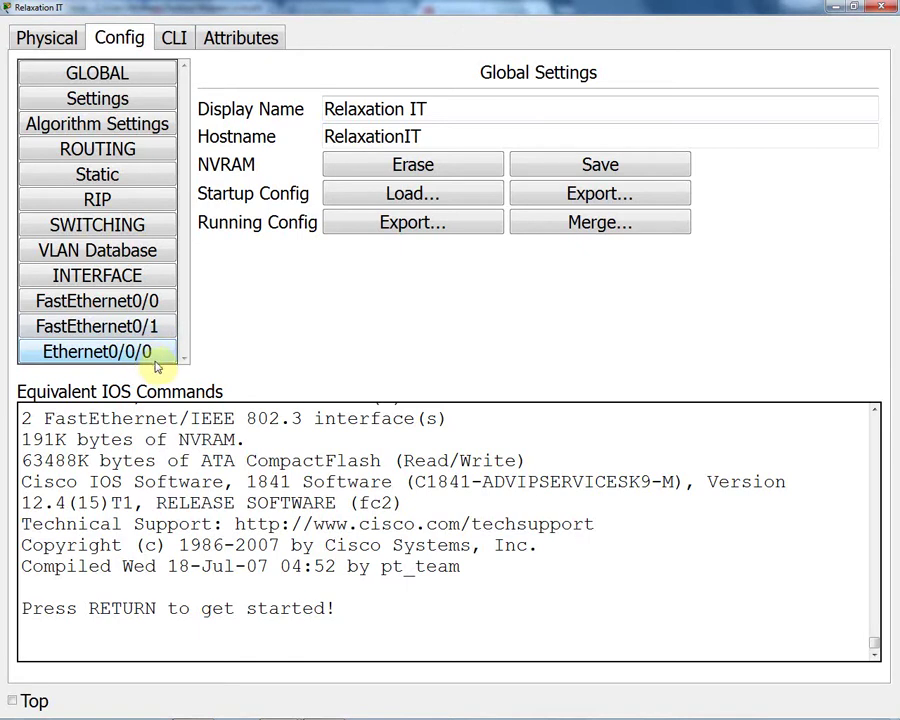
# Step: Switch the router off and replace the WIC-1ENET in slot 0 with a WIC-1T module
pyautogui.click(50, 40)
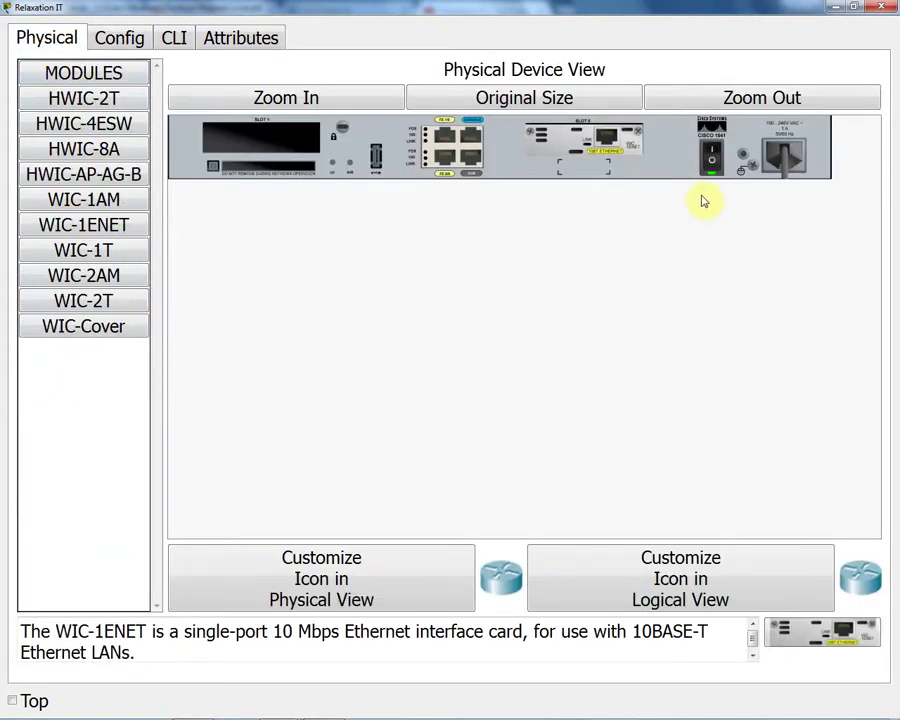
pyautogui.click(711, 162)
pyautogui.moveTo(590, 145); pyautogui.dragTo(84, 227)
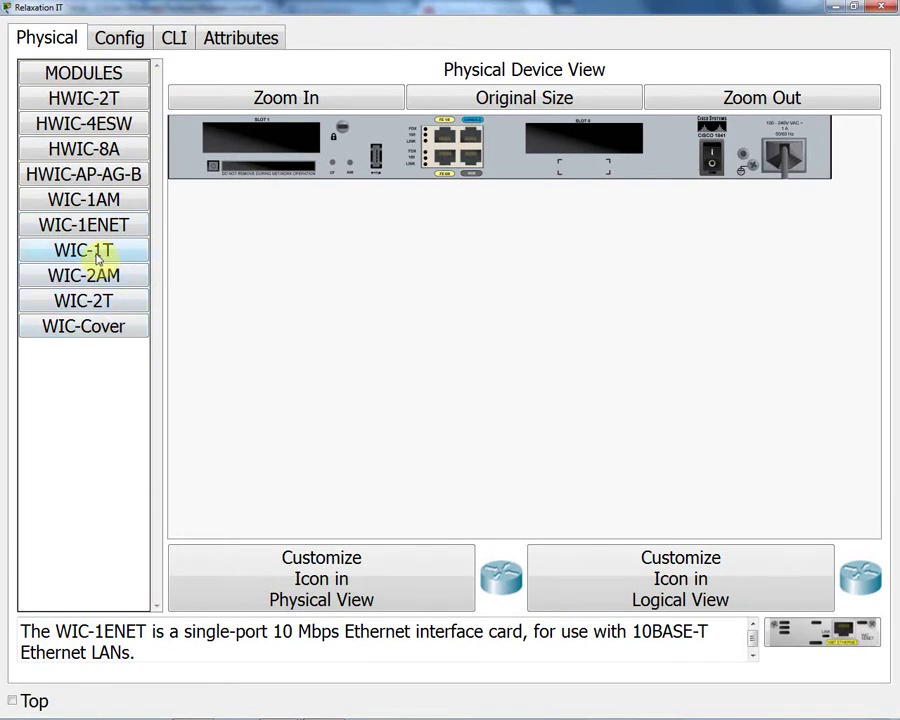
pyautogui.moveTo(90, 258); pyautogui.dragTo(585, 142)
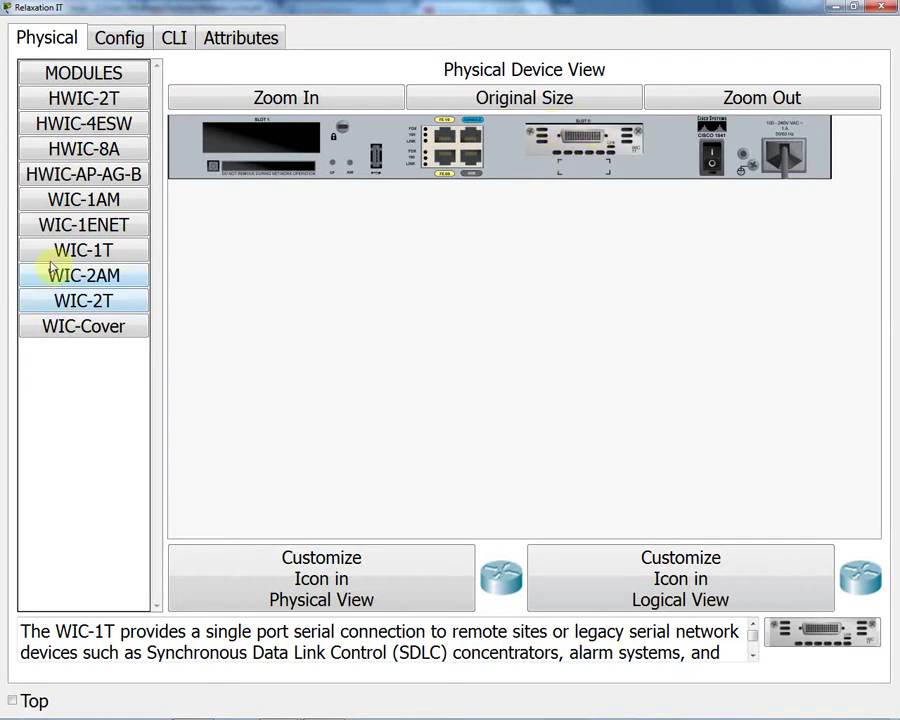
pyautogui.moveTo(64, 256); pyautogui.dragTo(569, 127)
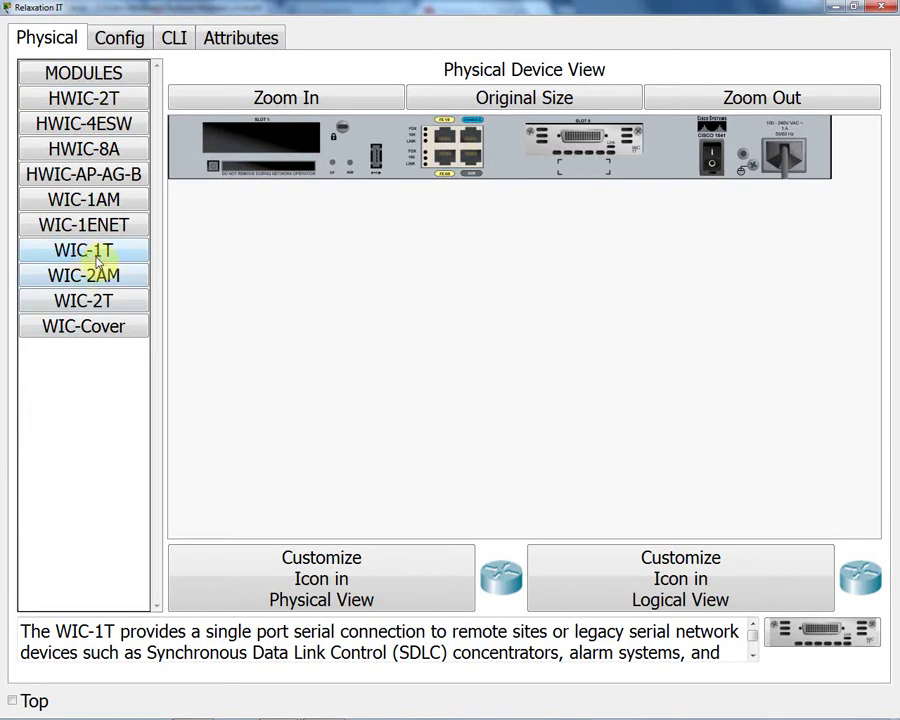
pyautogui.moveTo(101, 258); pyautogui.dragTo(593, 161)
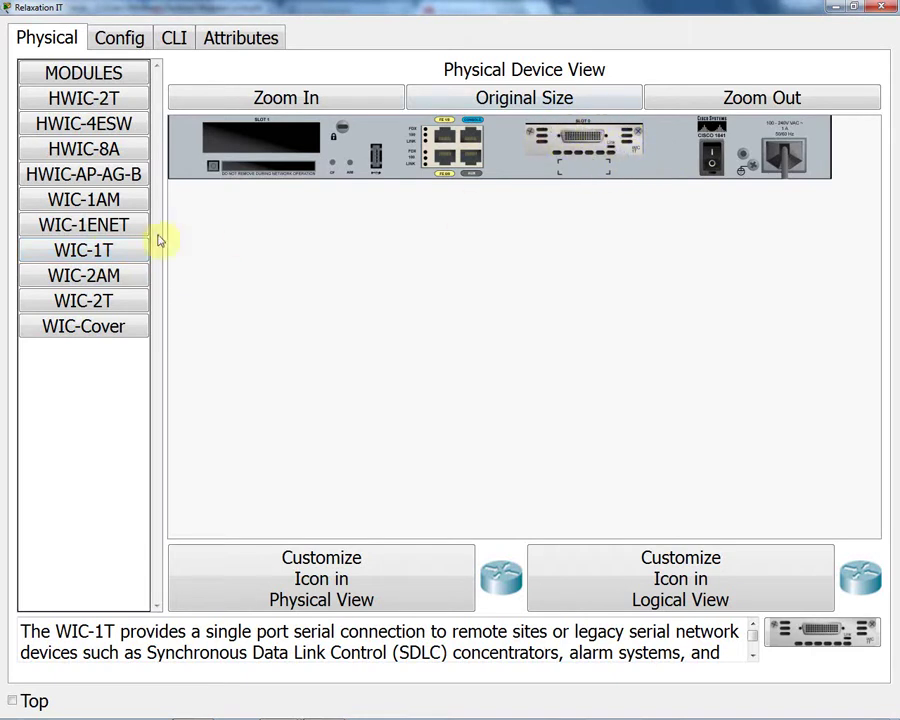
pyautogui.moveTo(90, 254); pyautogui.dragTo(610, 140)
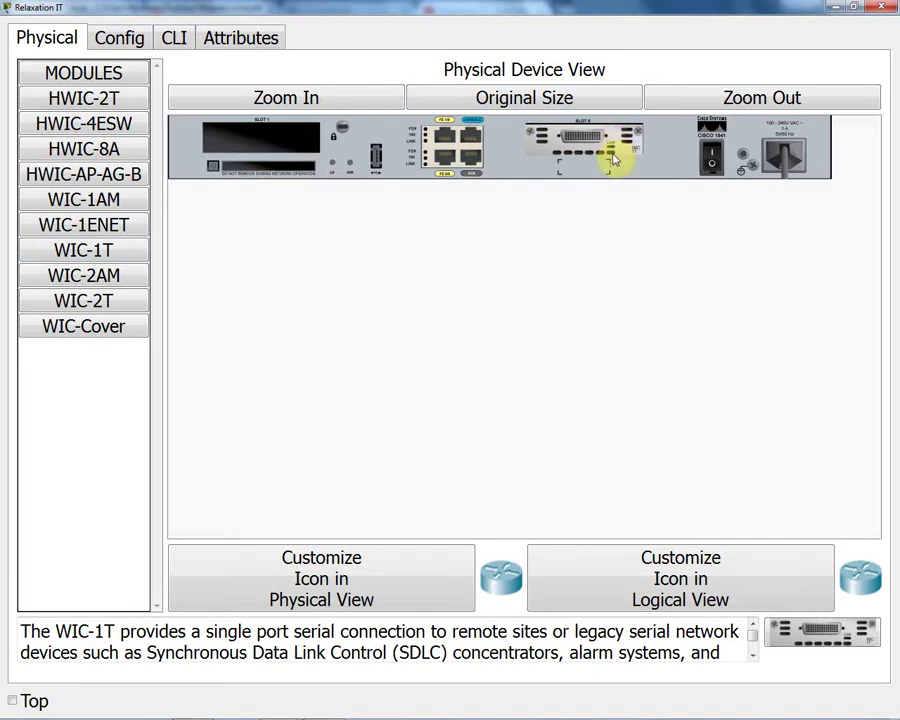
# Step: Read the full description of the WIC-1T serial module
pyautogui.click(752, 655)
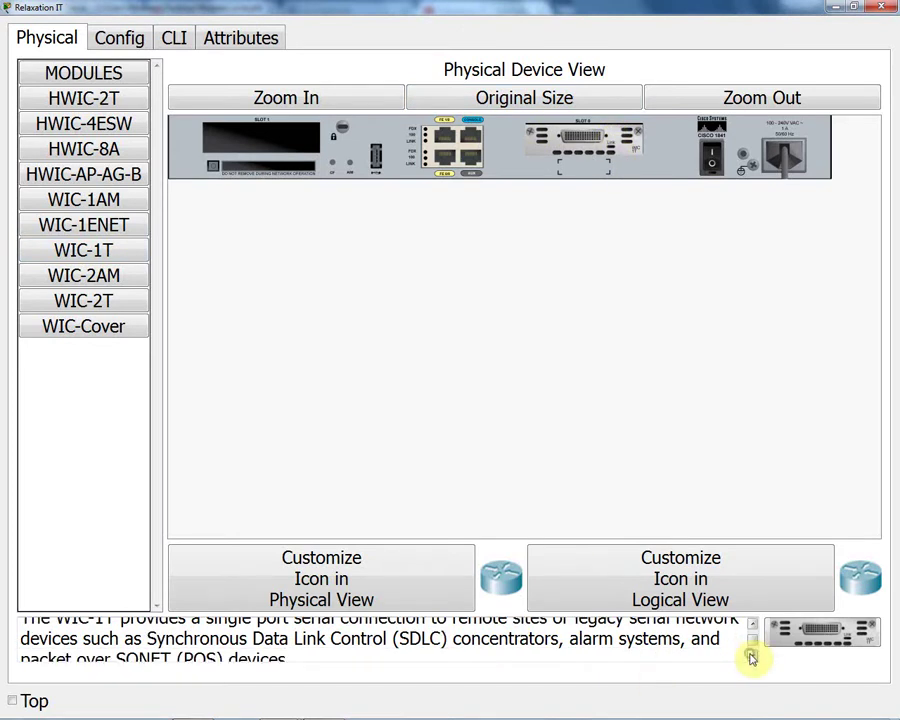
pyautogui.click(753, 626)
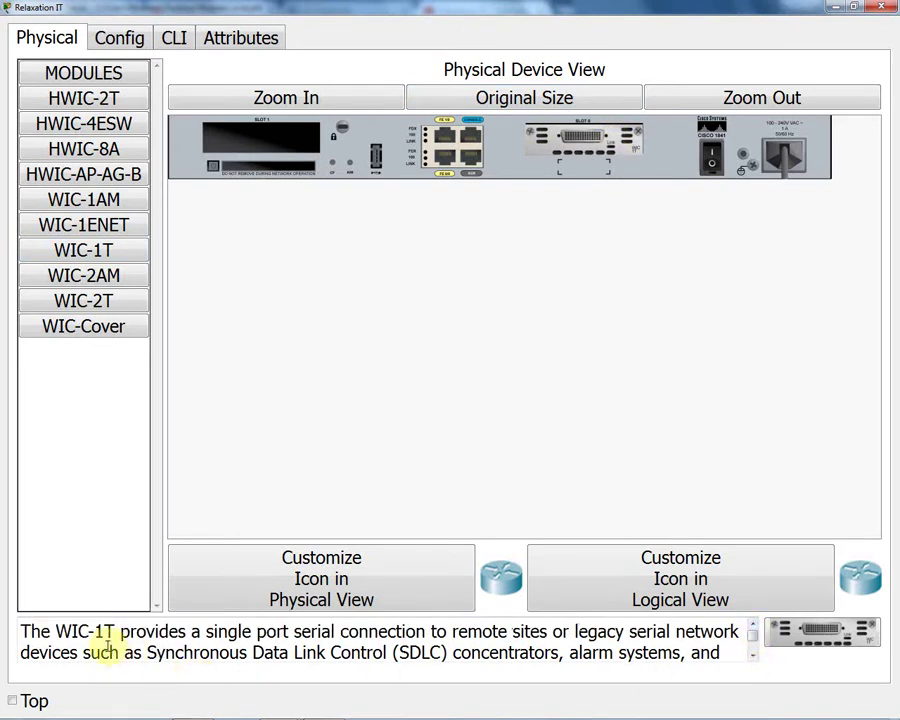
# Step: Switch the router on and, after it finishes booting, check the numbering of the WIC-1T's serial interface in the configuration list
pyautogui.click(752, 655)
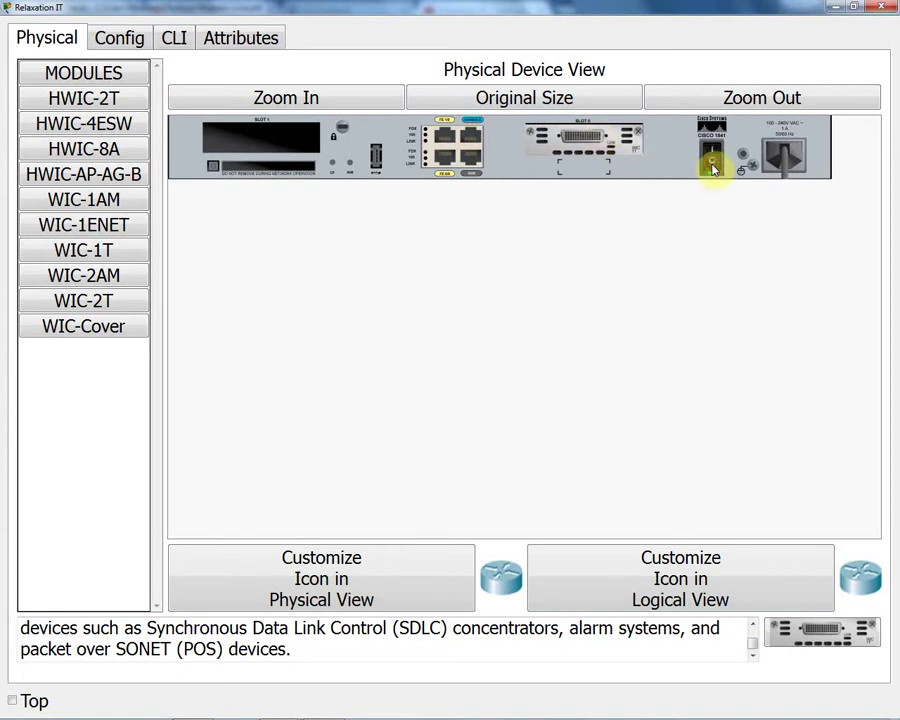
pyautogui.click(713, 165)
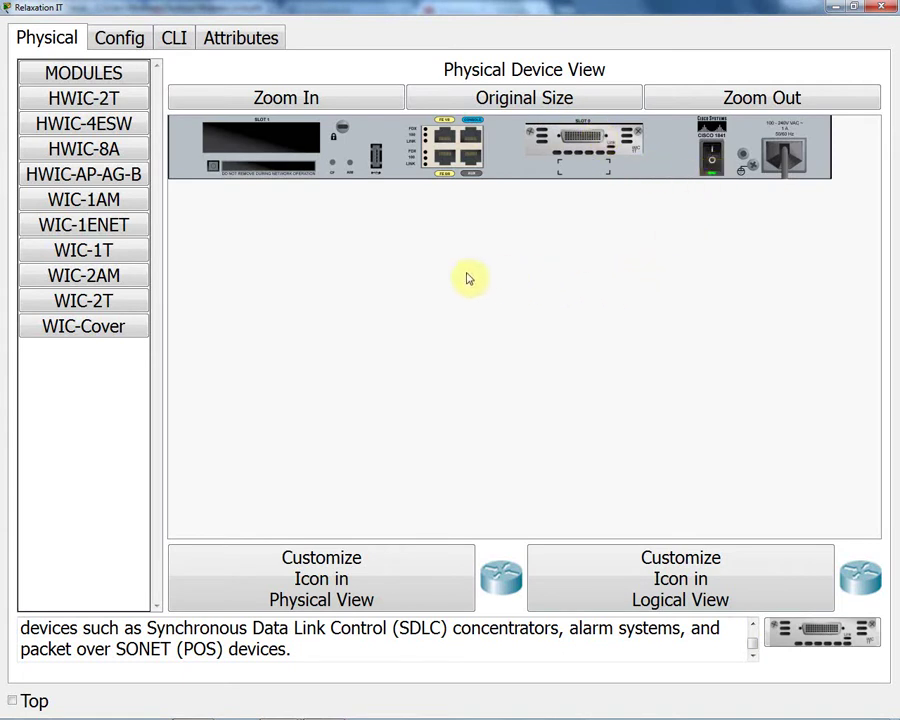
pyautogui.click(112, 40)
pyautogui.click(553, 395)
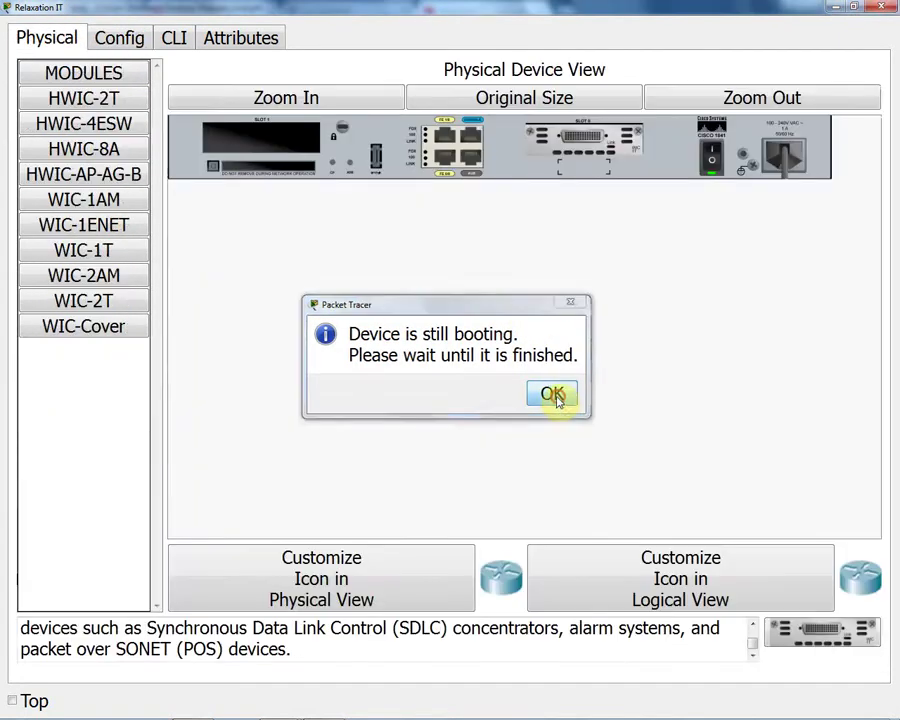
pyautogui.click(120, 40)
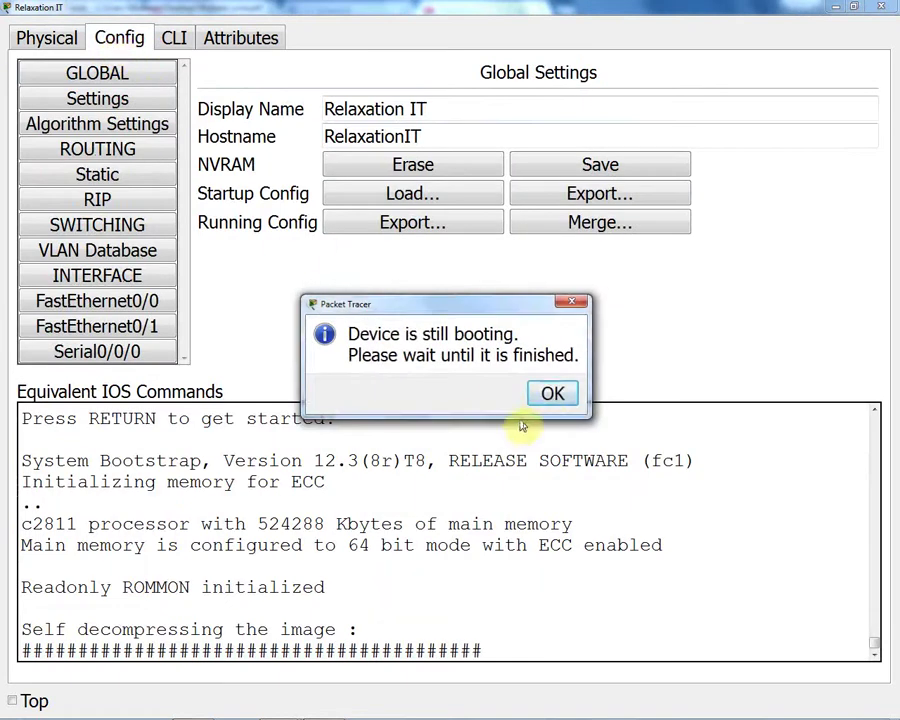
pyautogui.click(543, 394)
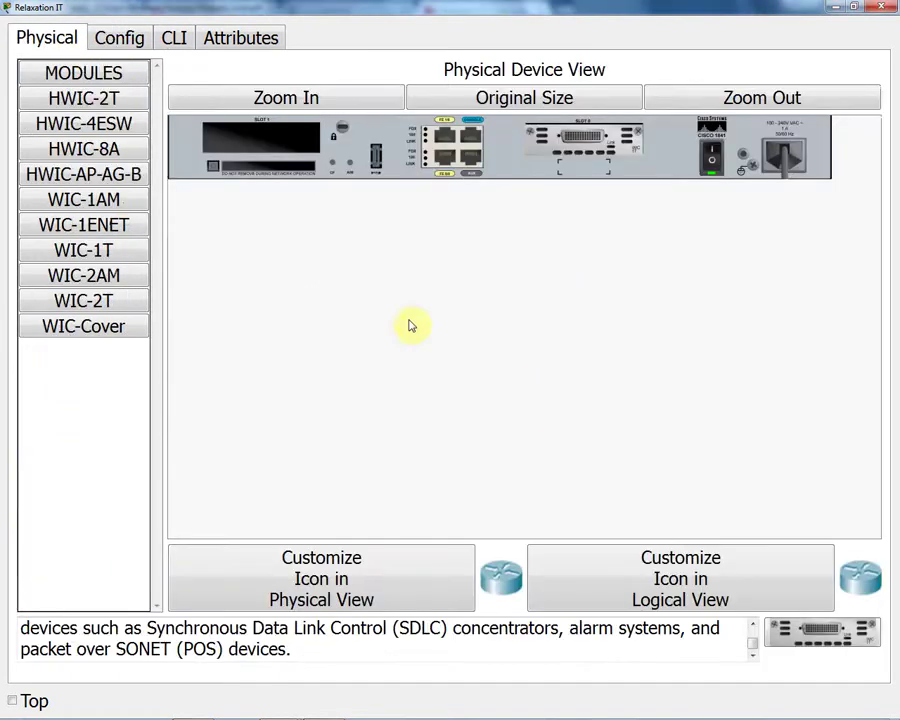
pyautogui.click(119, 39)
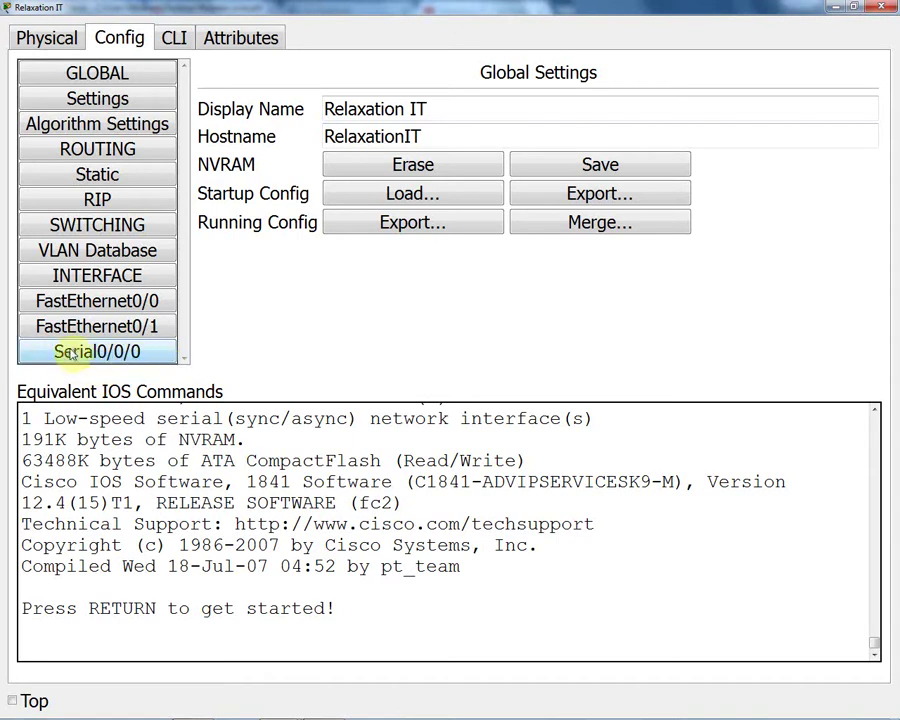
# Step: Switch the router off, replace the WIC-1T in slot 0 with a WIC-2AM module, and switch the power back on
pyautogui.click(40, 38)
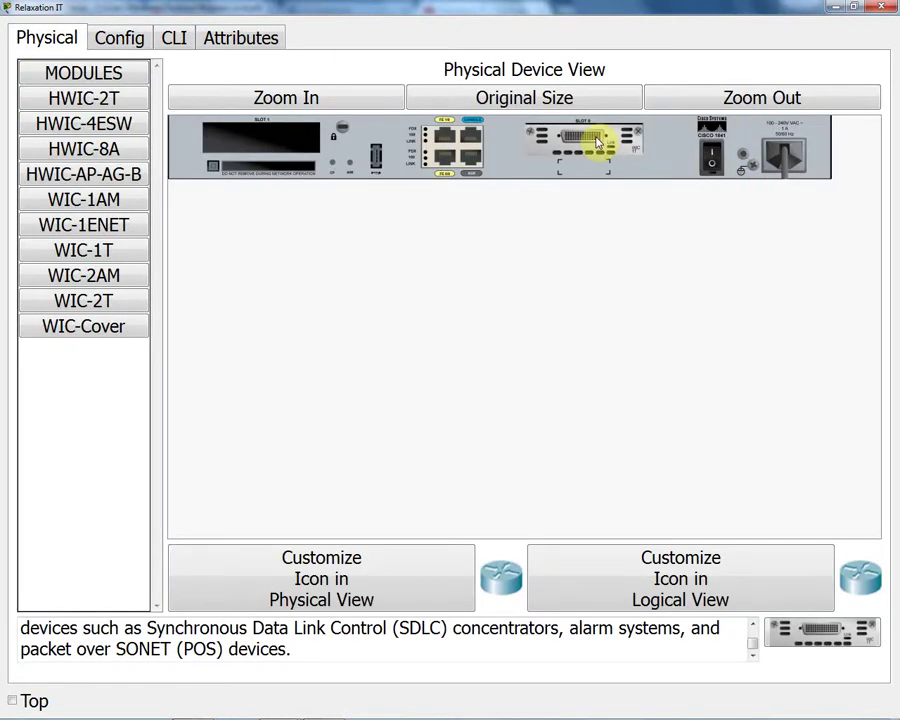
pyautogui.moveTo(577, 145); pyautogui.dragTo(100, 253)
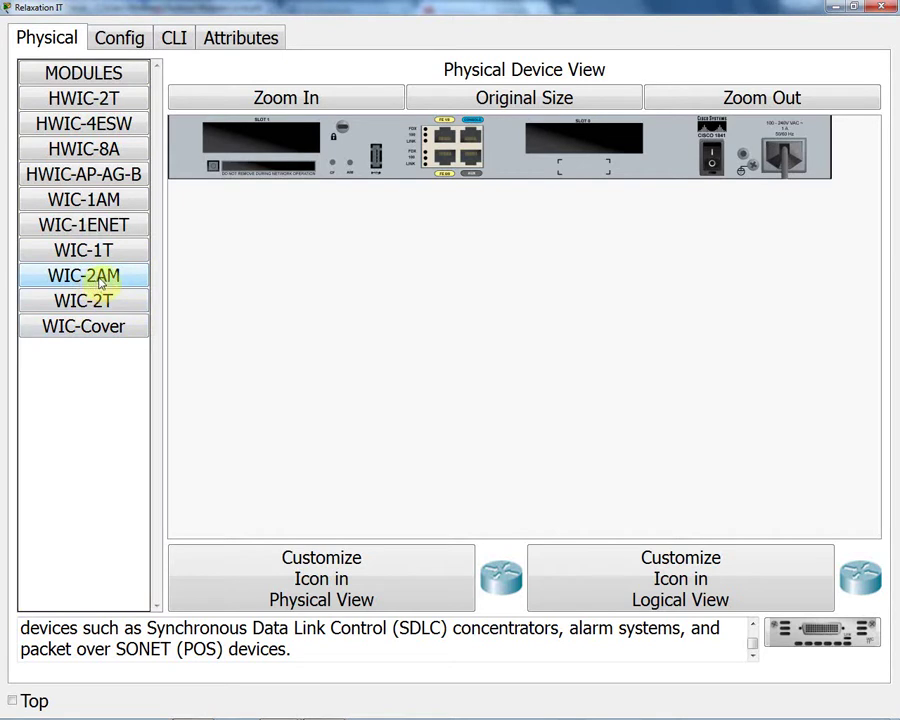
pyautogui.moveTo(100, 284); pyautogui.dragTo(606, 152)
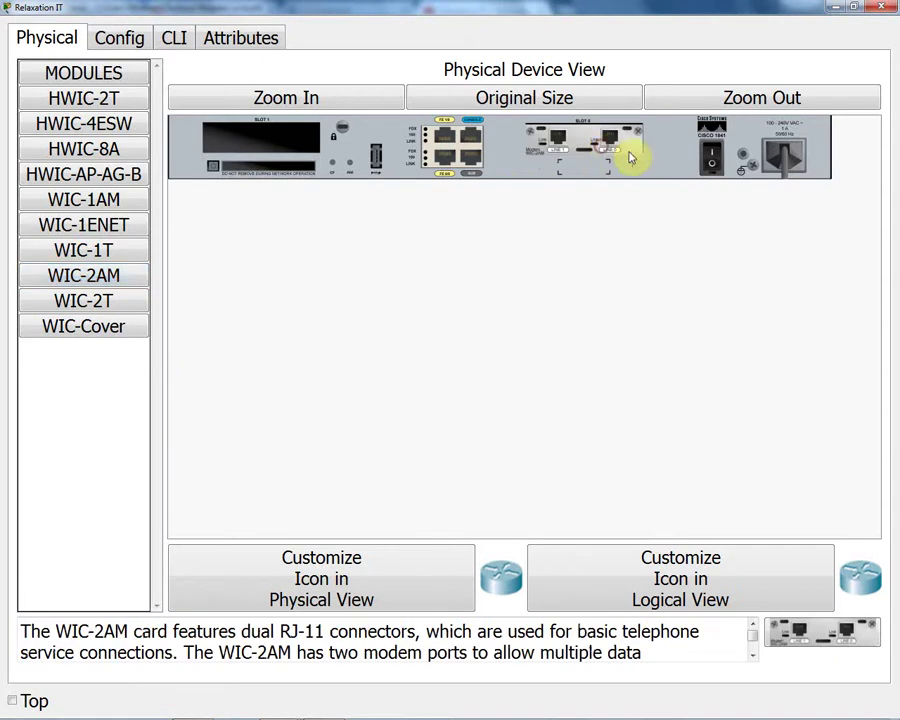
pyautogui.click(714, 163)
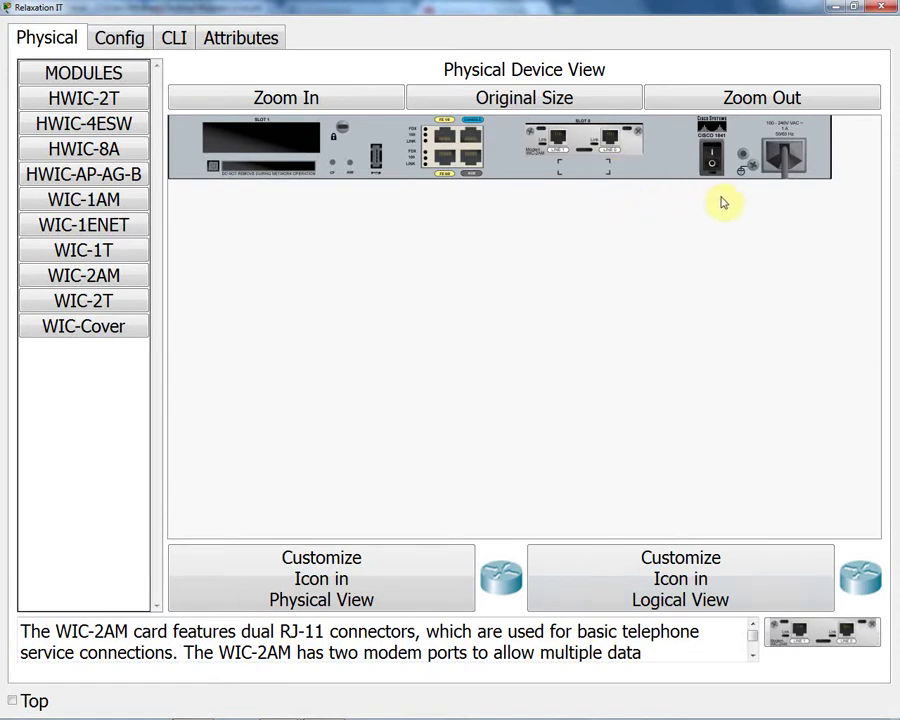
pyautogui.click(713, 157)
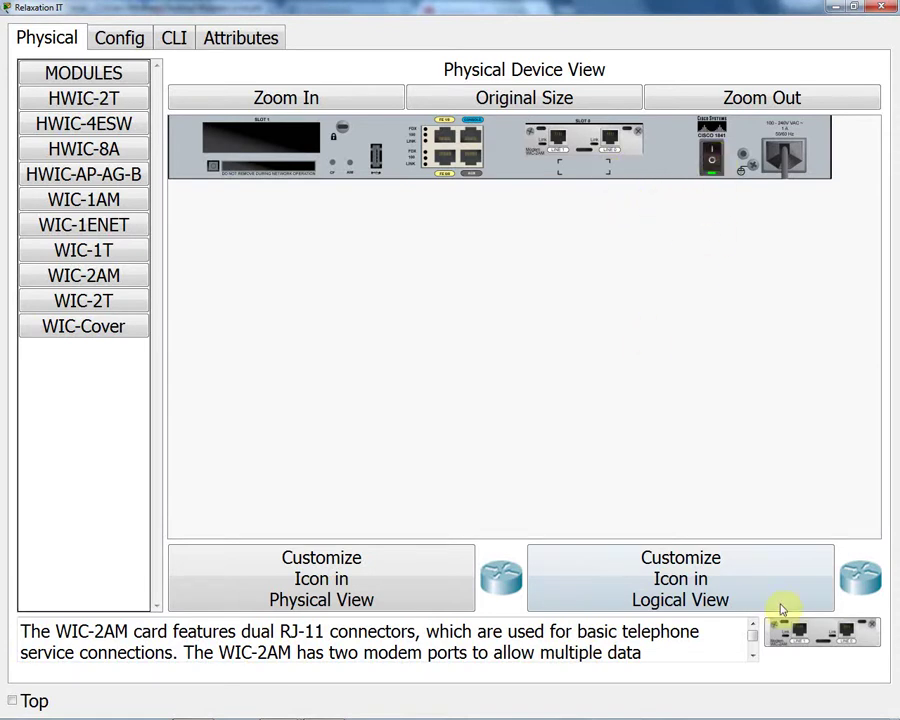
# Step: Read the full description of the WIC-2AM modem module
pyautogui.click(755, 657)
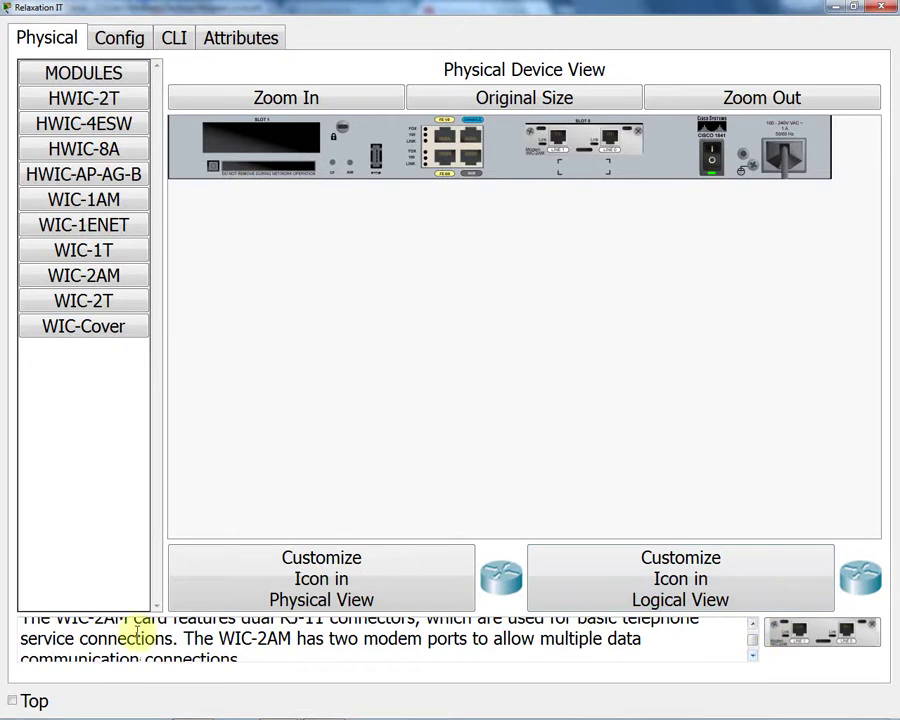
pyautogui.click(755, 660)
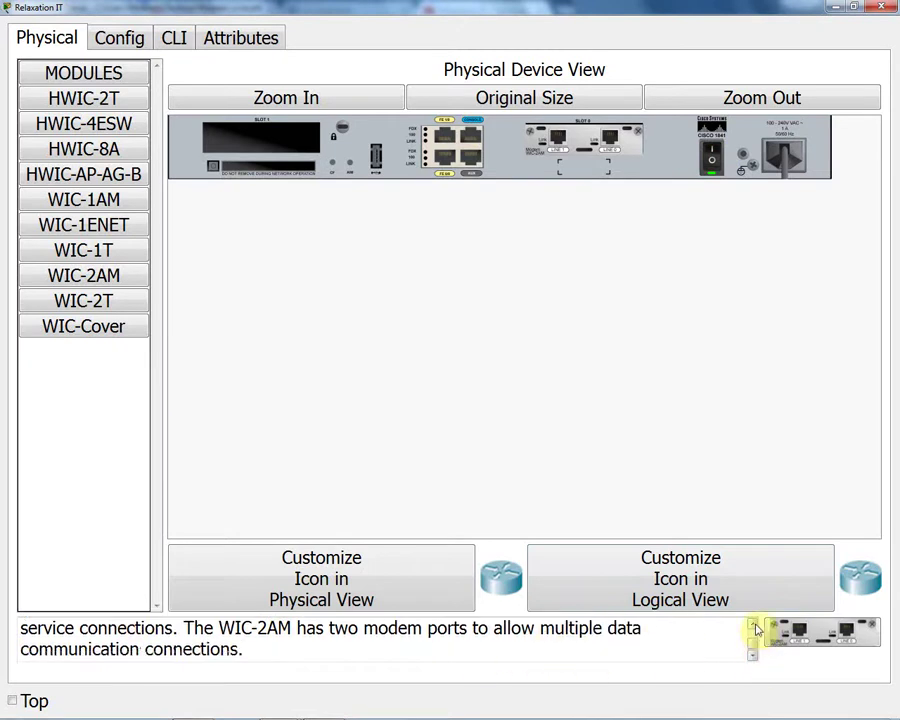
pyautogui.scroll(2, 755, 640)
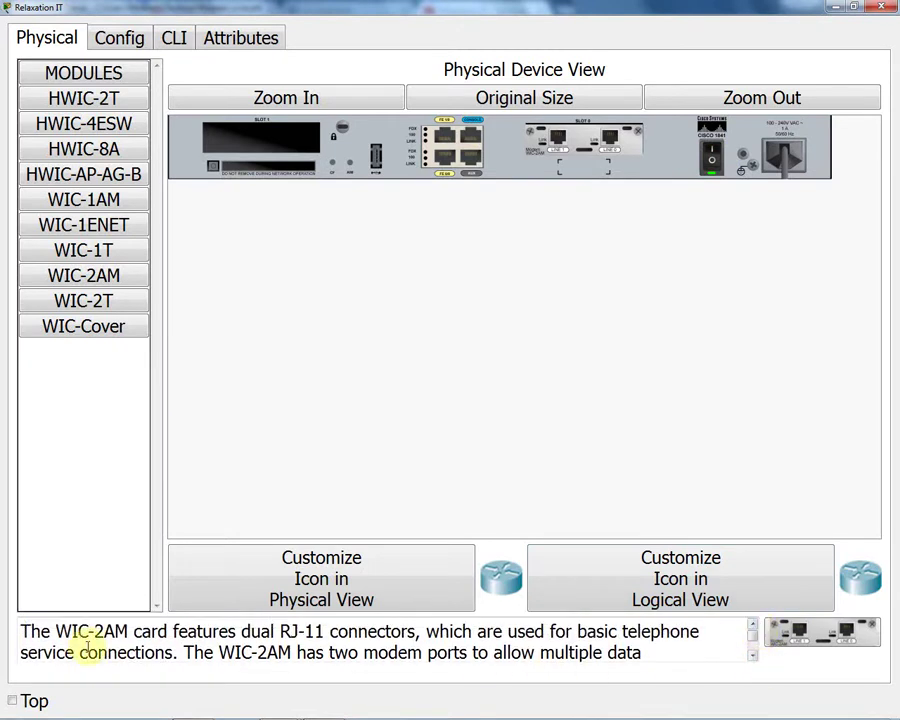
pyautogui.click(754, 658)
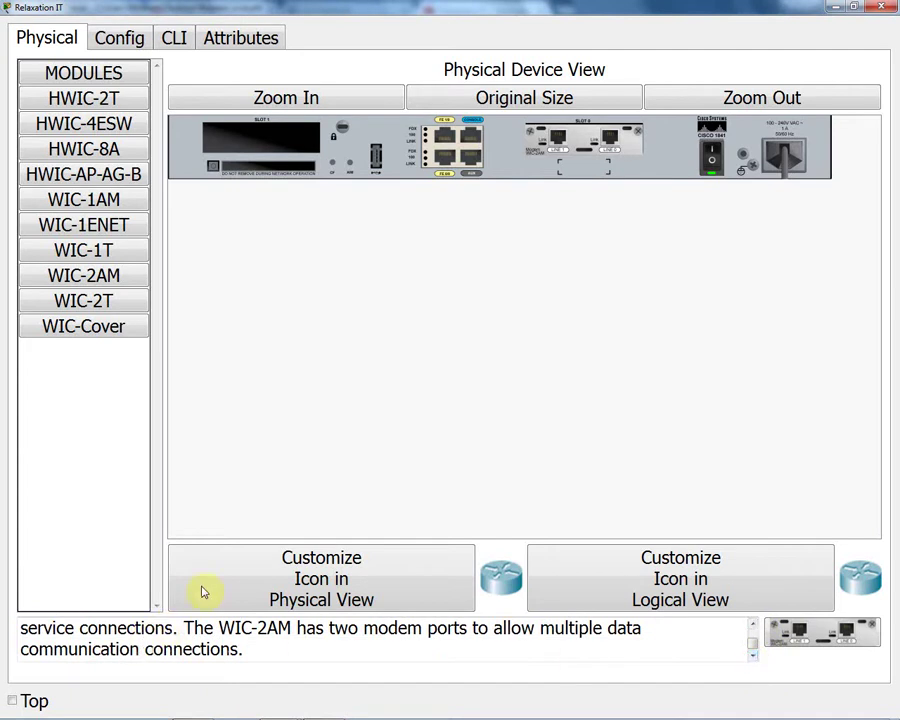
pyautogui.click(790, 163)
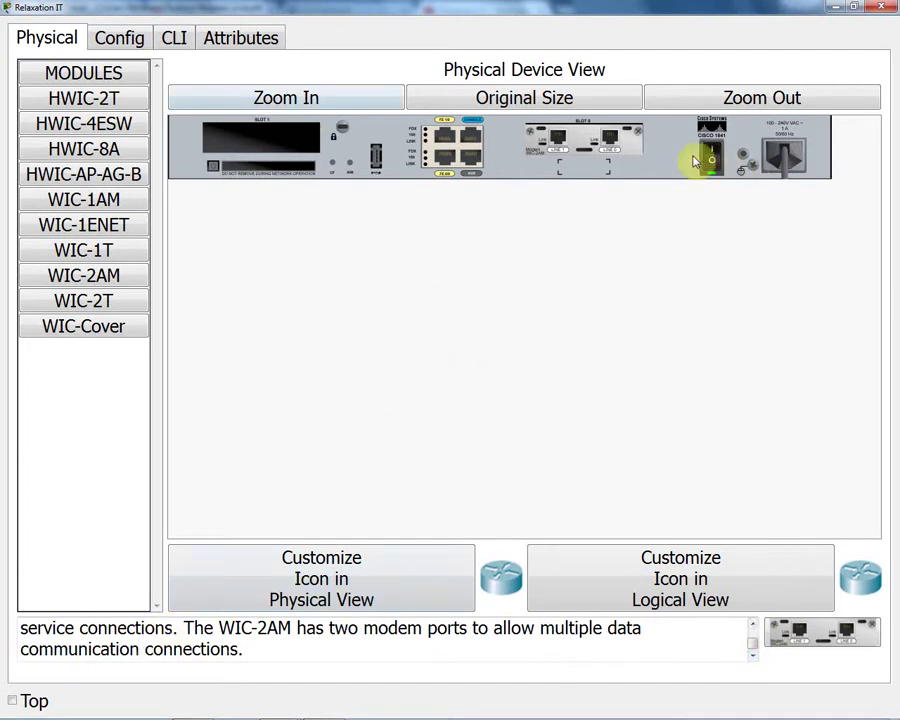
# Step: Compare the WIC-2AM's two physical line ports with the numbering of its modem interfaces in the configuration list
pyautogui.click(123, 44)
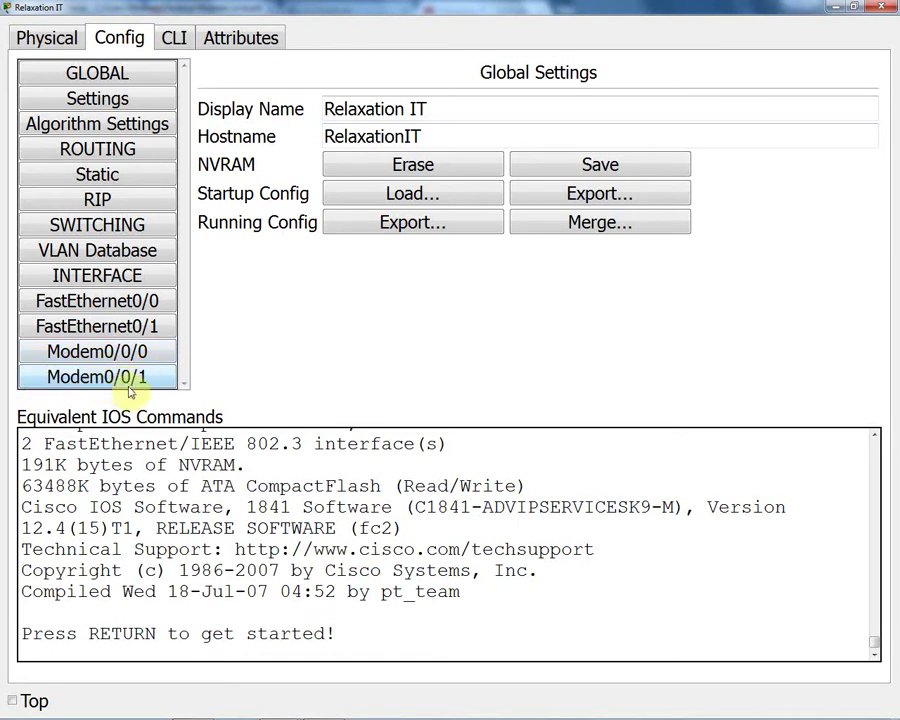
pyautogui.click(43, 43)
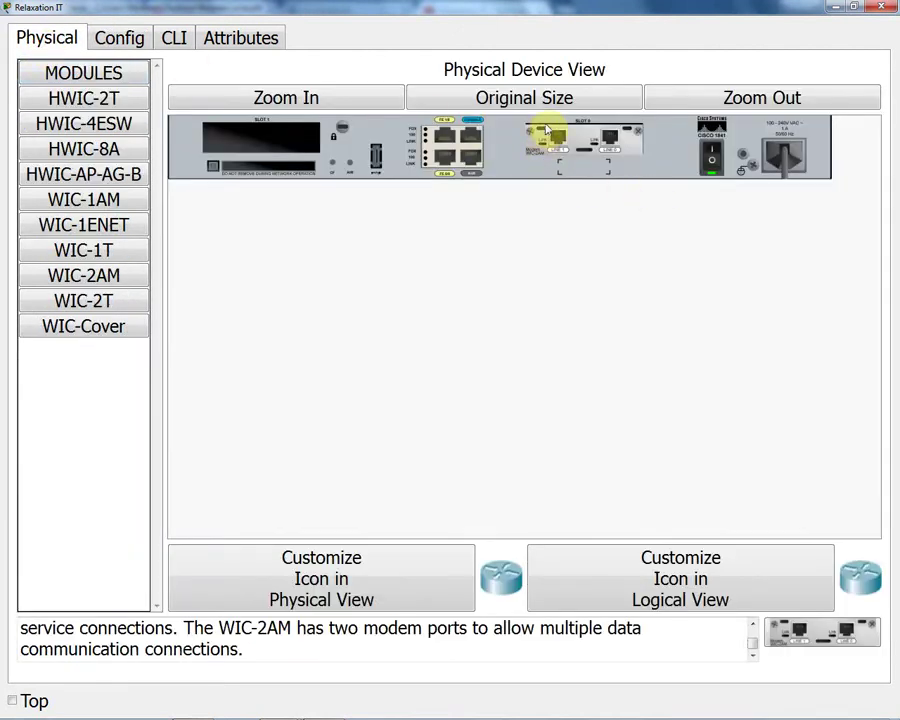
pyautogui.click(106, 37)
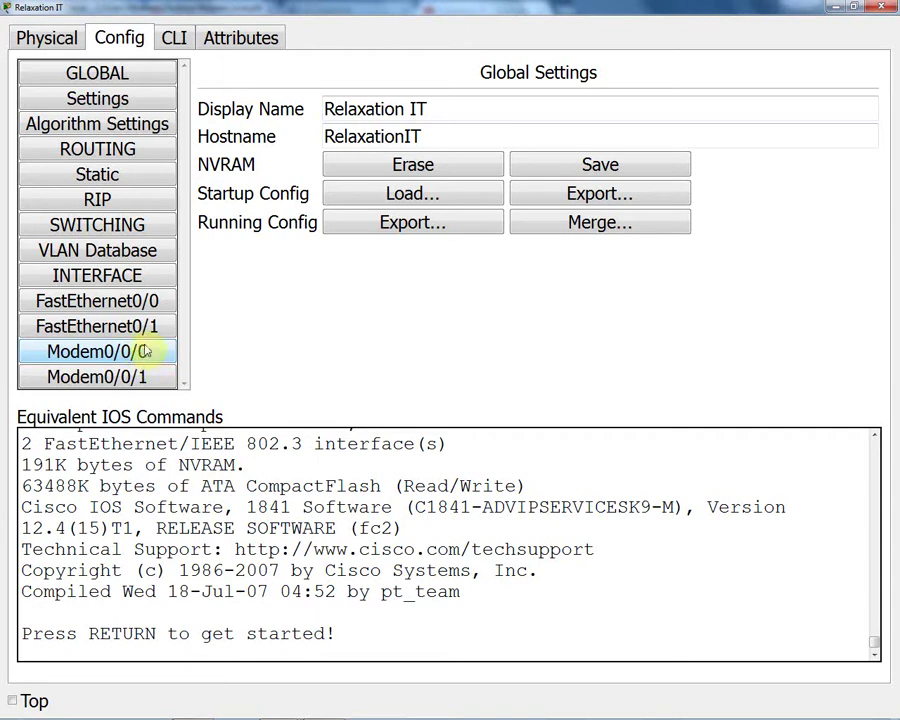
pyautogui.click(58, 97)
# Step: Switch the router off and replace the WIC-2AM in slot 0 with a WIC-2T module
pyautogui.click(45, 40)
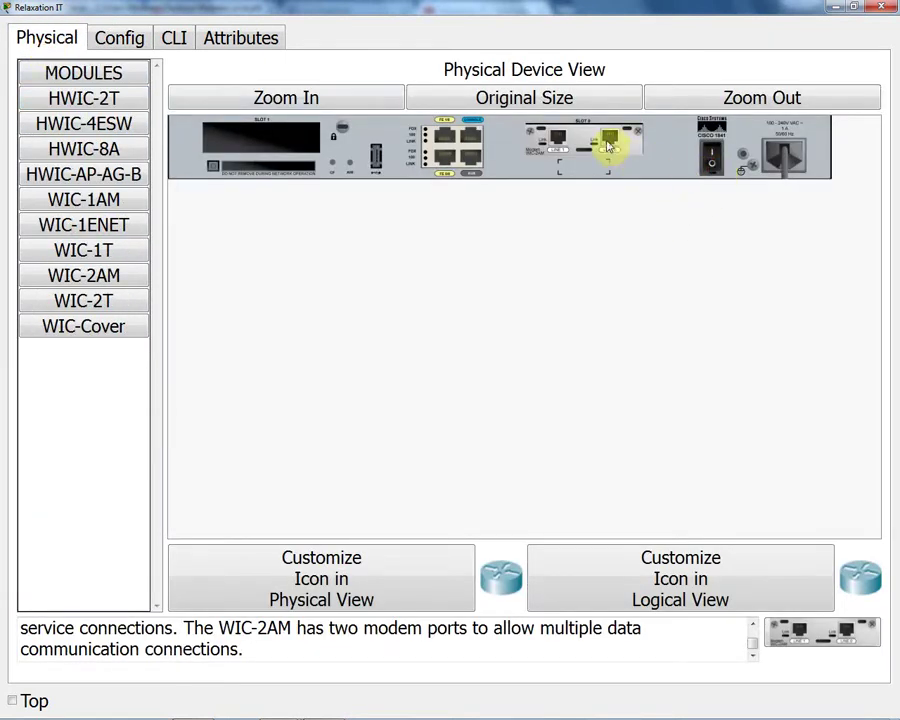
pyautogui.moveTo(608, 146); pyautogui.dragTo(104, 284)
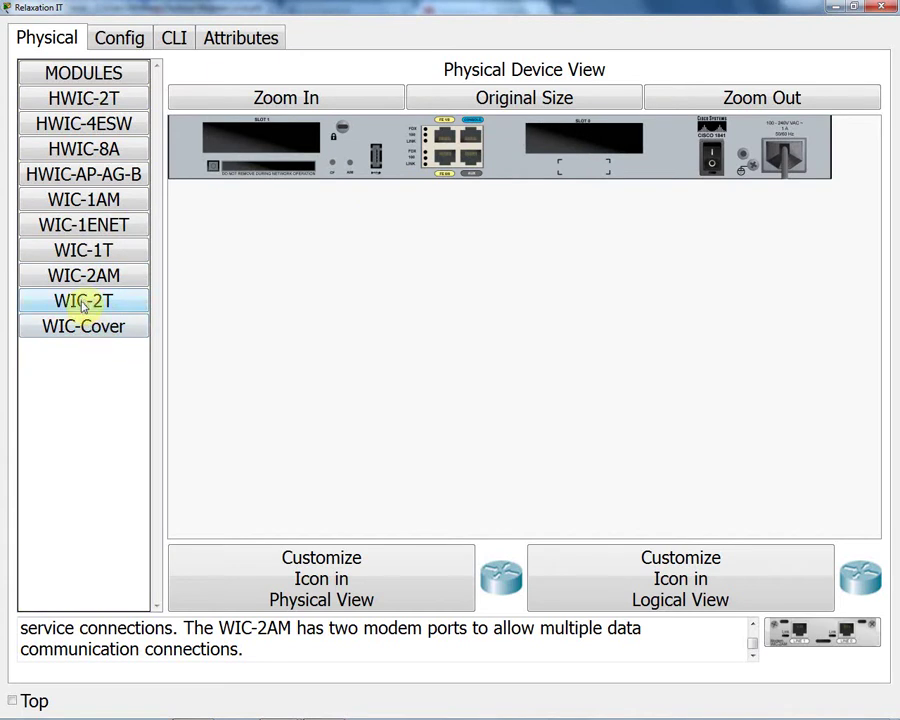
pyautogui.moveTo(83, 302); pyautogui.dragTo(573, 148)
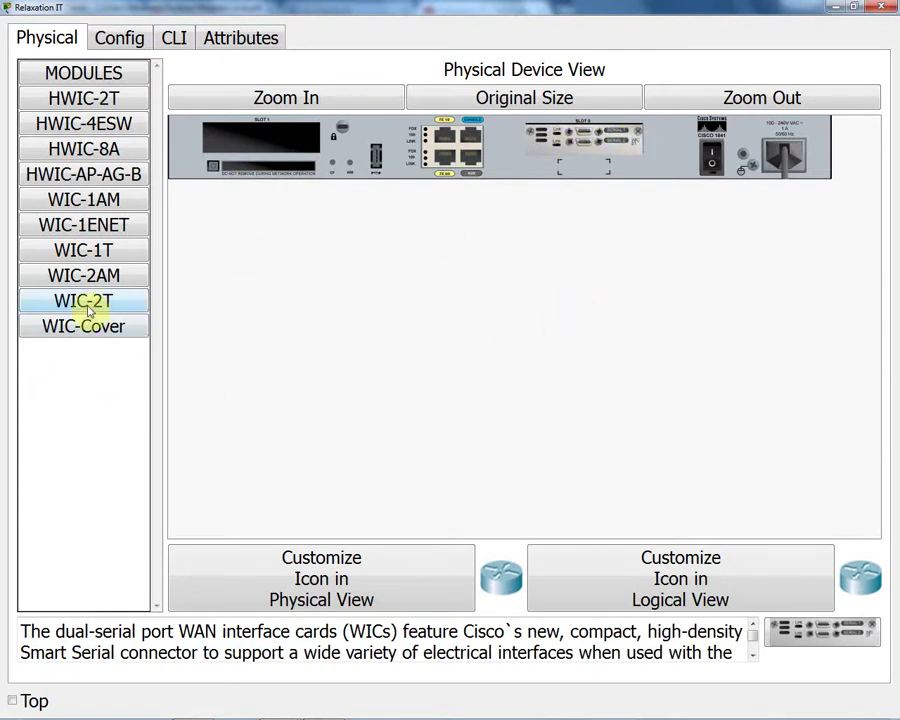
pyautogui.moveTo(88, 310); pyautogui.dragTo(586, 145)
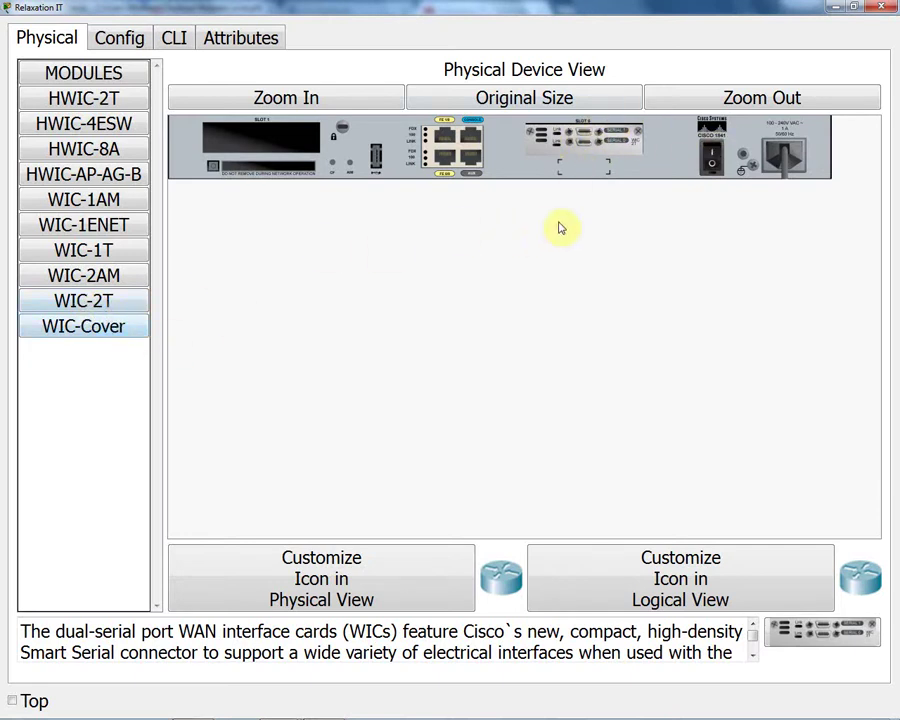
# Step: Read the full description of the WIC-2T dual-serial module, including its Smart Serial connector and supported protocols
pyautogui.click(752, 656)
pyautogui.click(752, 656)
pyautogui.click(752, 656)
pyautogui.click(752, 656)
pyautogui.click(752, 656)
pyautogui.click(752, 656)
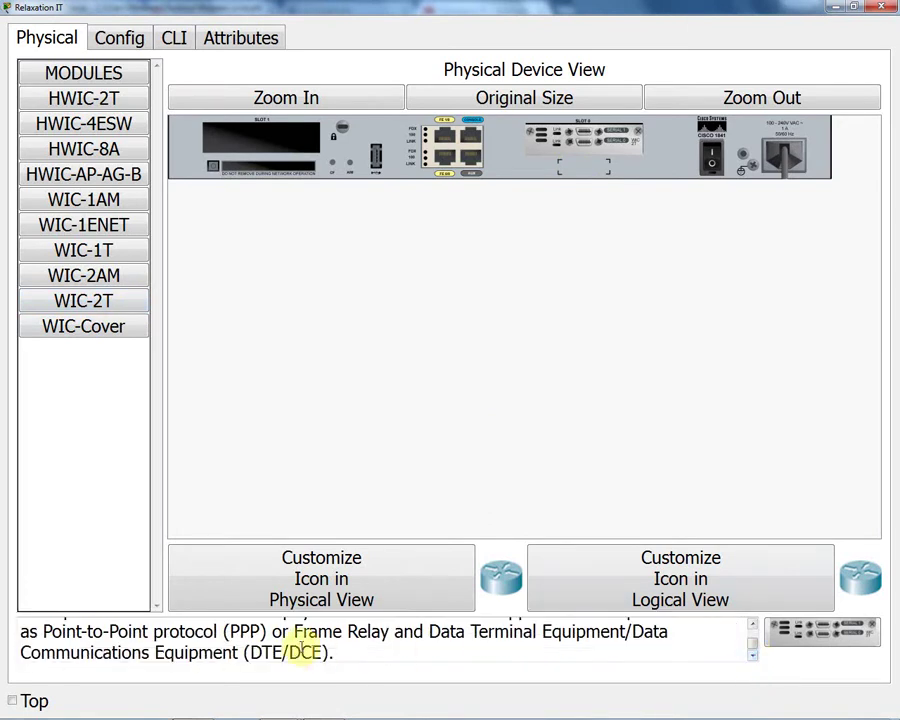
pyautogui.moveTo(822, 631); pyautogui.dragTo(562, 172)
pyautogui.scroll(1, 752, 645)
pyautogui.scroll(1, 752, 645)
pyautogui.scroll(2, 752, 643)
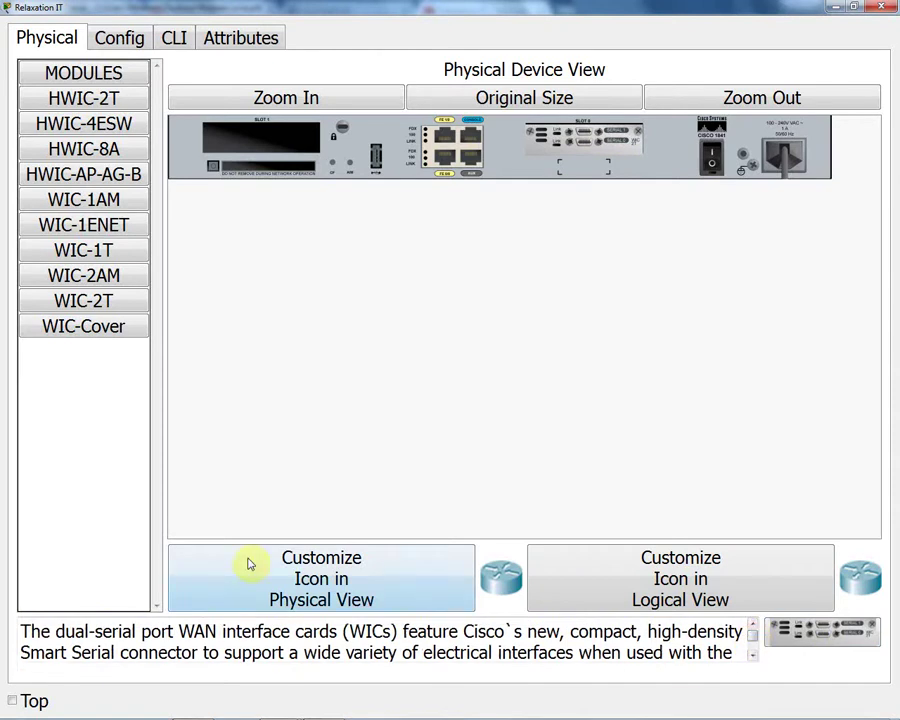
pyautogui.moveTo(80, 652); pyautogui.dragTo(300, 654)
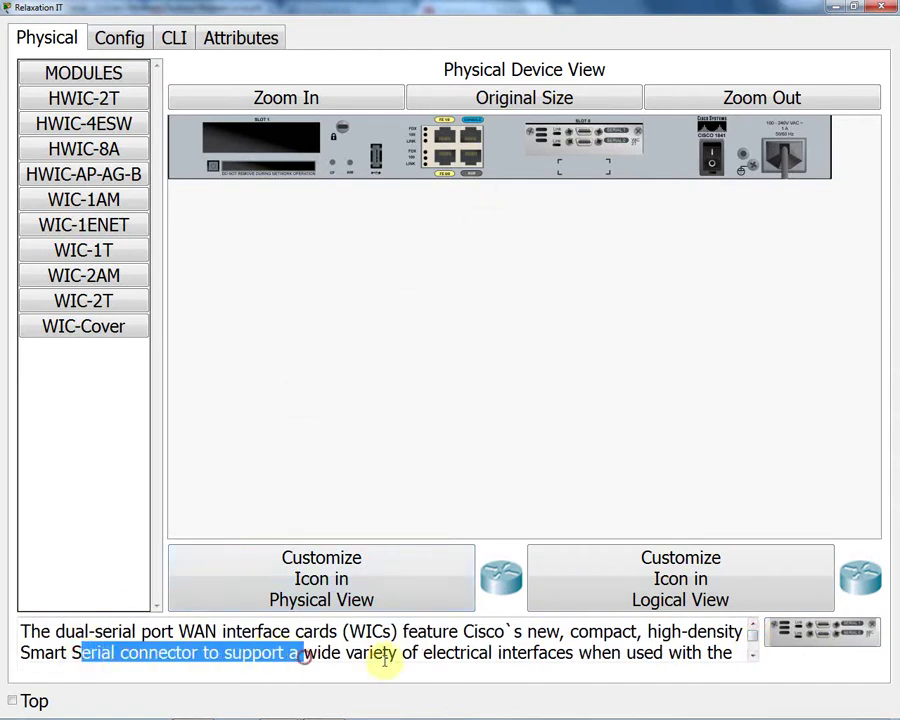
pyautogui.click(752, 653)
pyautogui.click(752, 653)
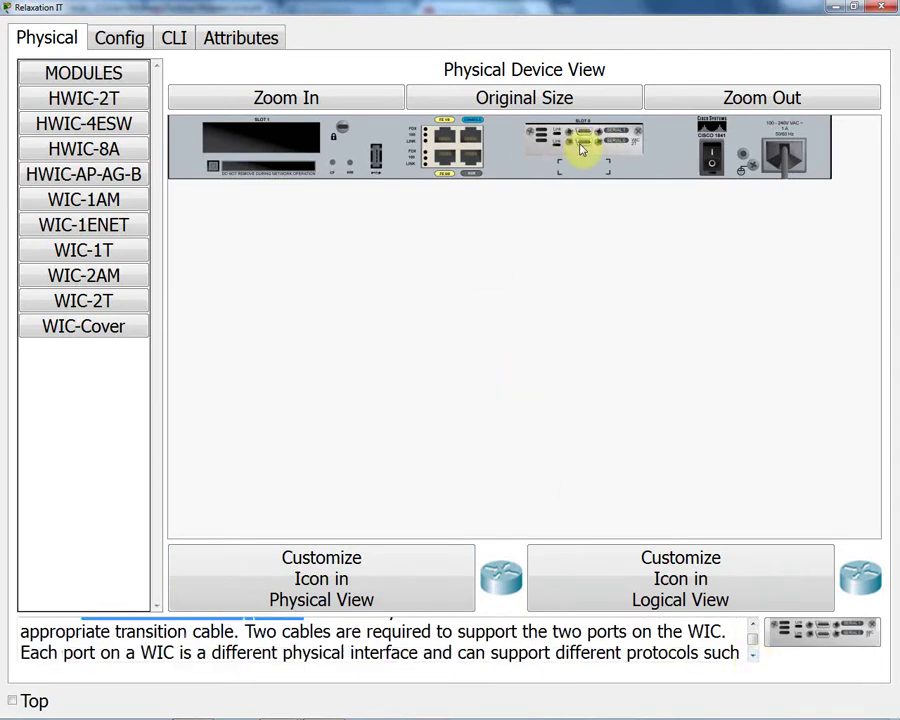
# Step: Switch the router on and, once it has booted, check the numbering of the WIC-2T's two serial interfaces in the configuration list
pyautogui.click(711, 158)
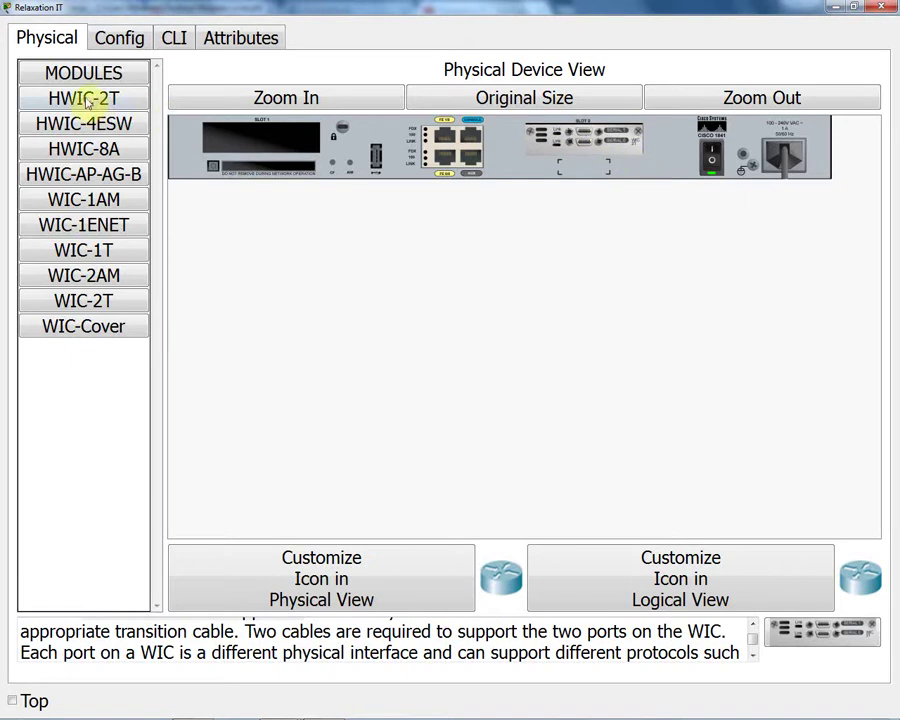
pyautogui.click(122, 47)
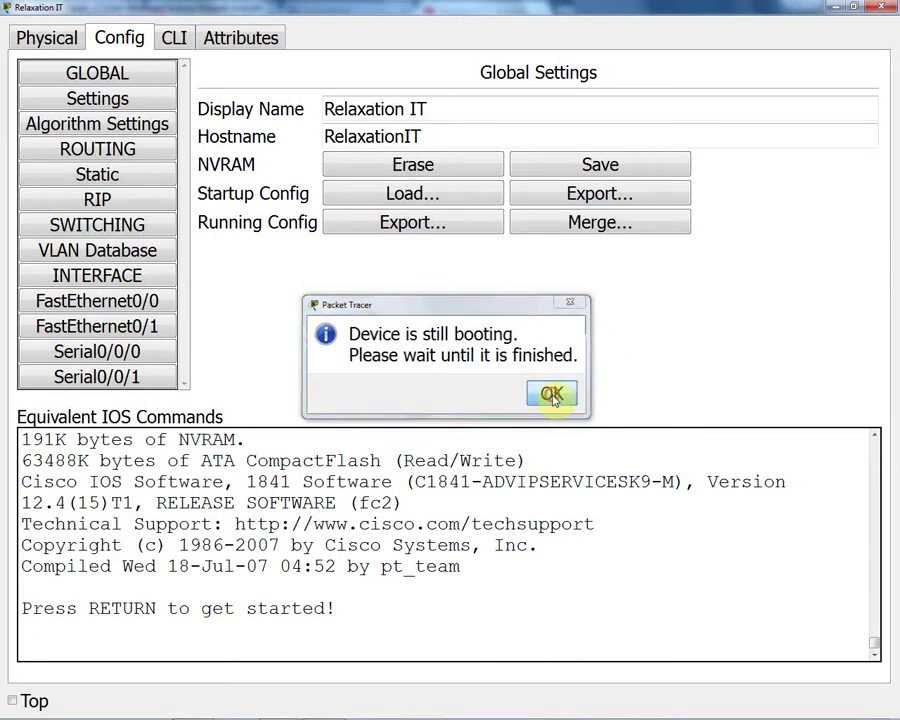
pyautogui.click(554, 394)
pyautogui.click(60, 345)
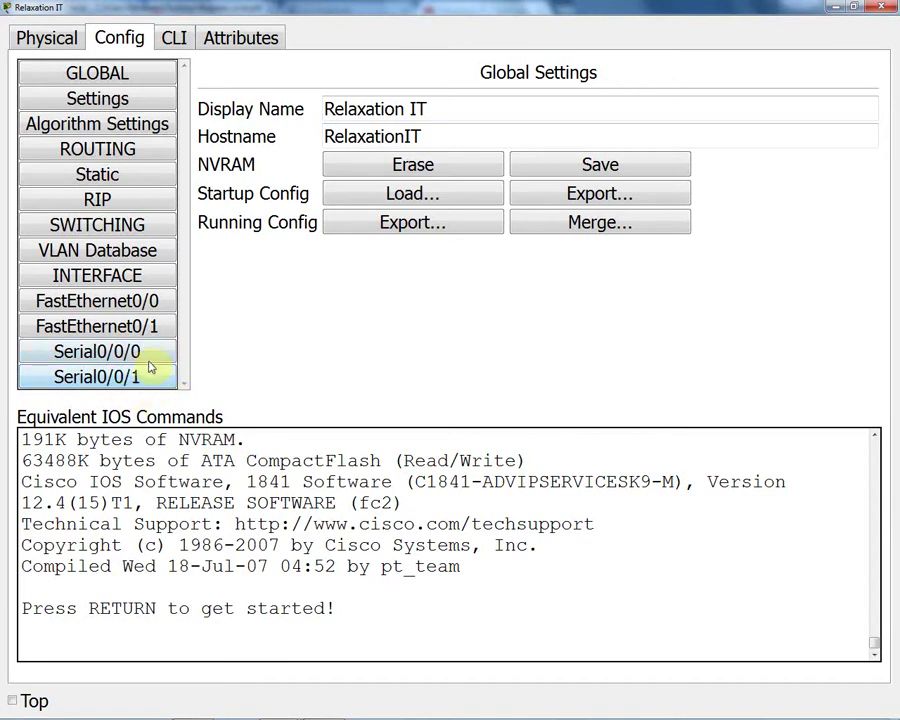
# Step: Switch the router off, take the WIC-2T out of slot 0 and insert it there again
pyautogui.click(40, 40)
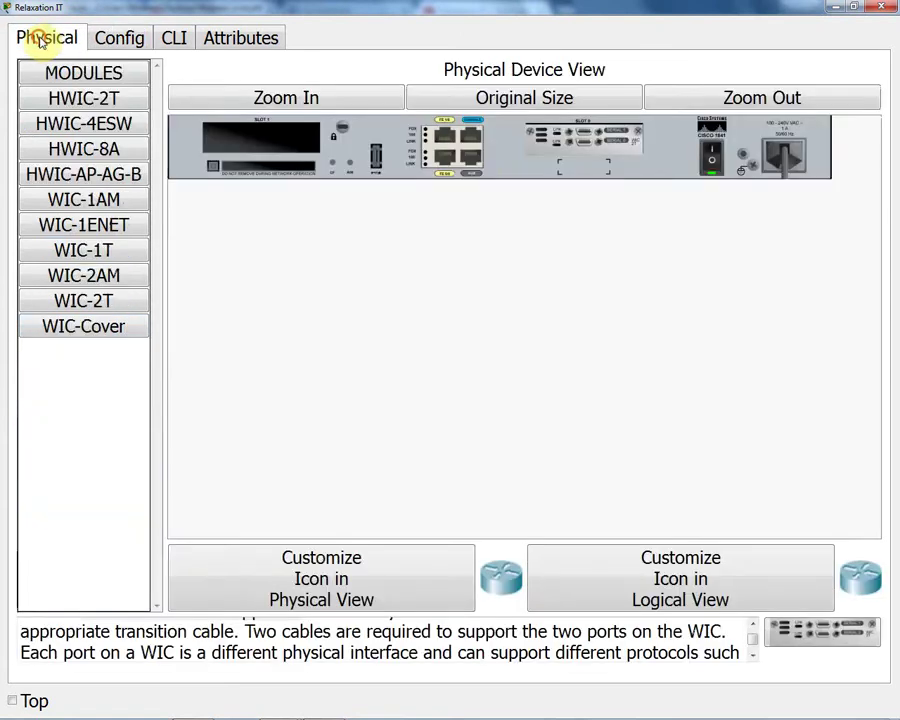
pyautogui.click(713, 168)
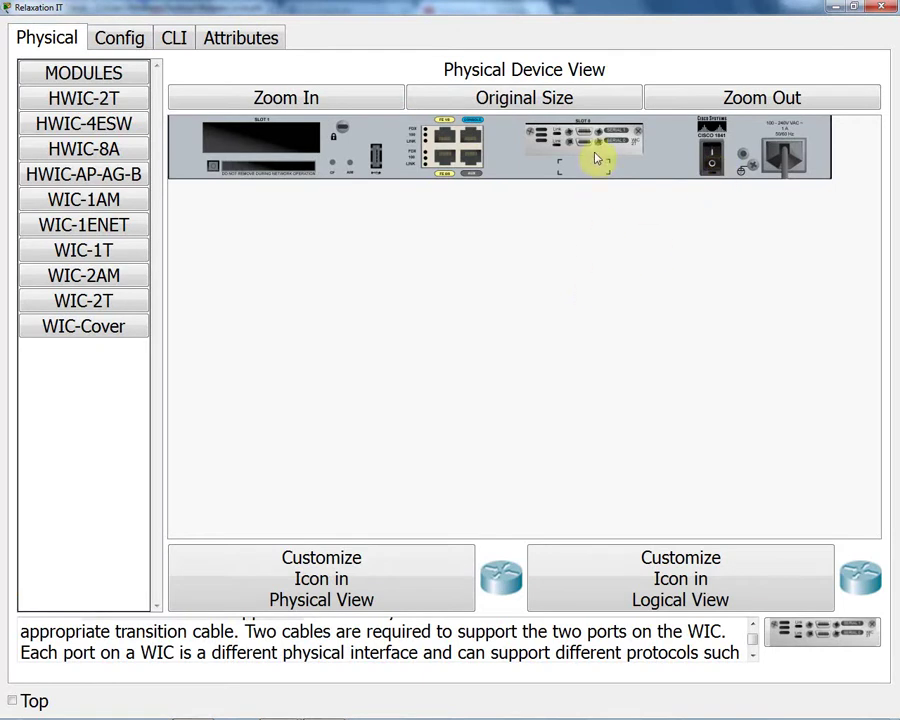
pyautogui.moveTo(603, 145); pyautogui.dragTo(78, 300)
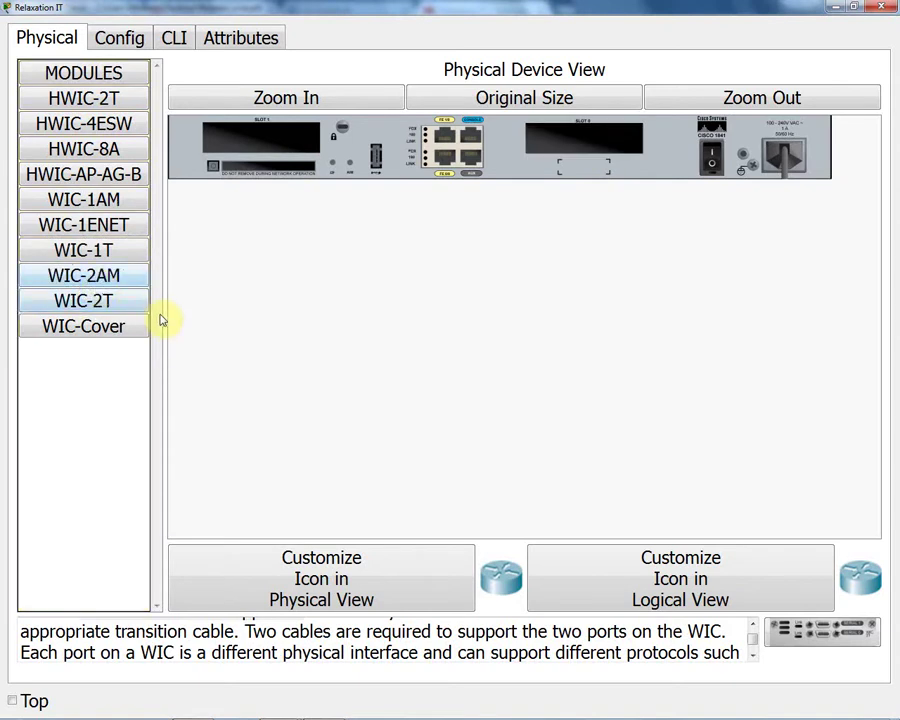
pyautogui.moveTo(86, 307); pyautogui.dragTo(578, 150)
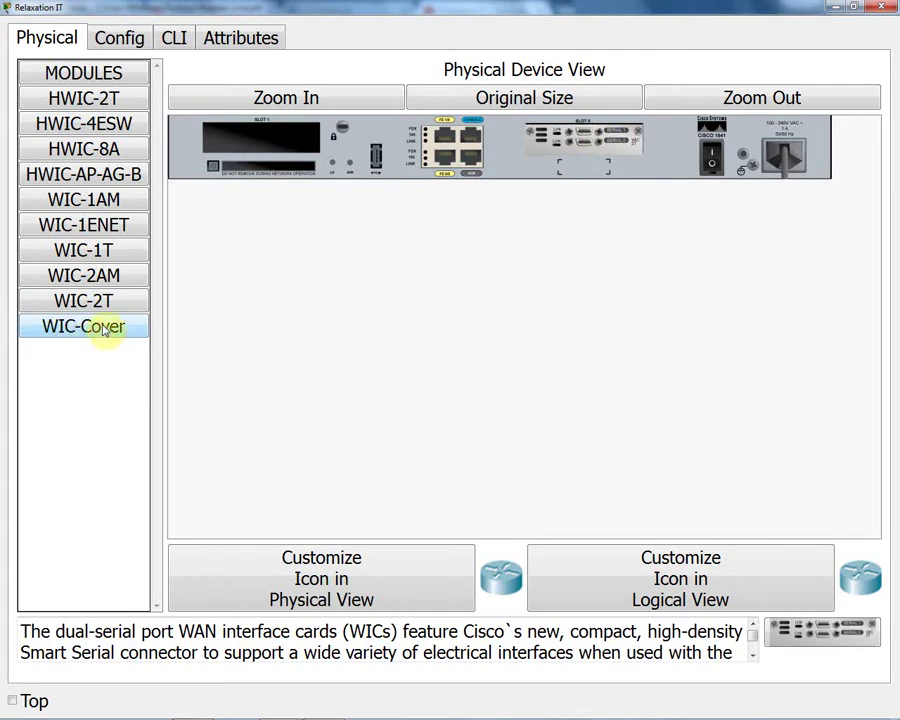
# Step: Read the WIC-Cover's description and fit the cover plate over the empty slot 1
pyautogui.moveTo(100, 330); pyautogui.dragTo(307, 128)
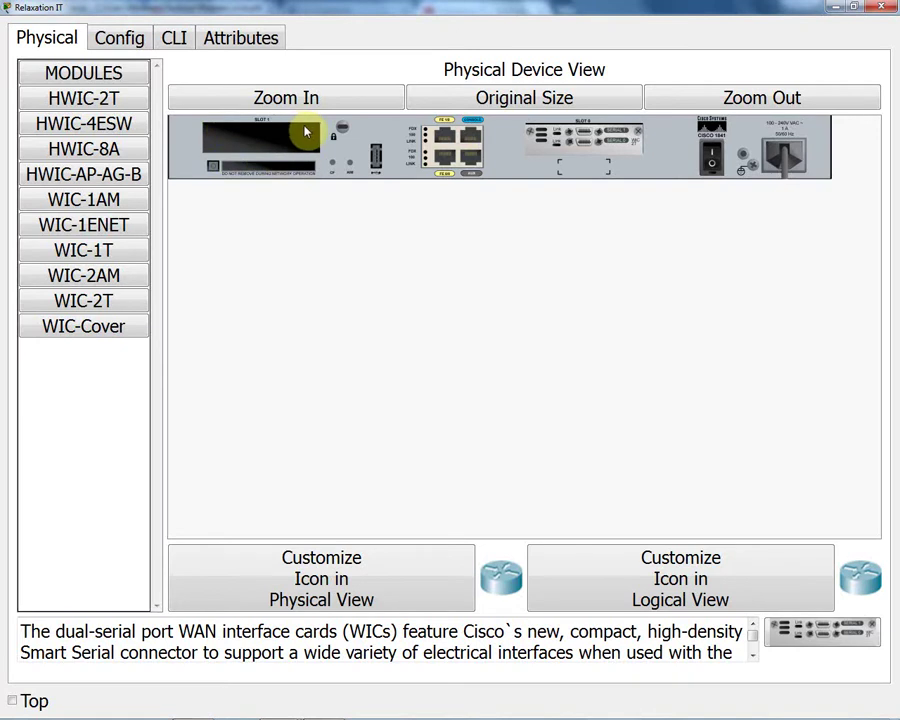
pyautogui.moveTo(304, 138); pyautogui.dragTo(305, 148)
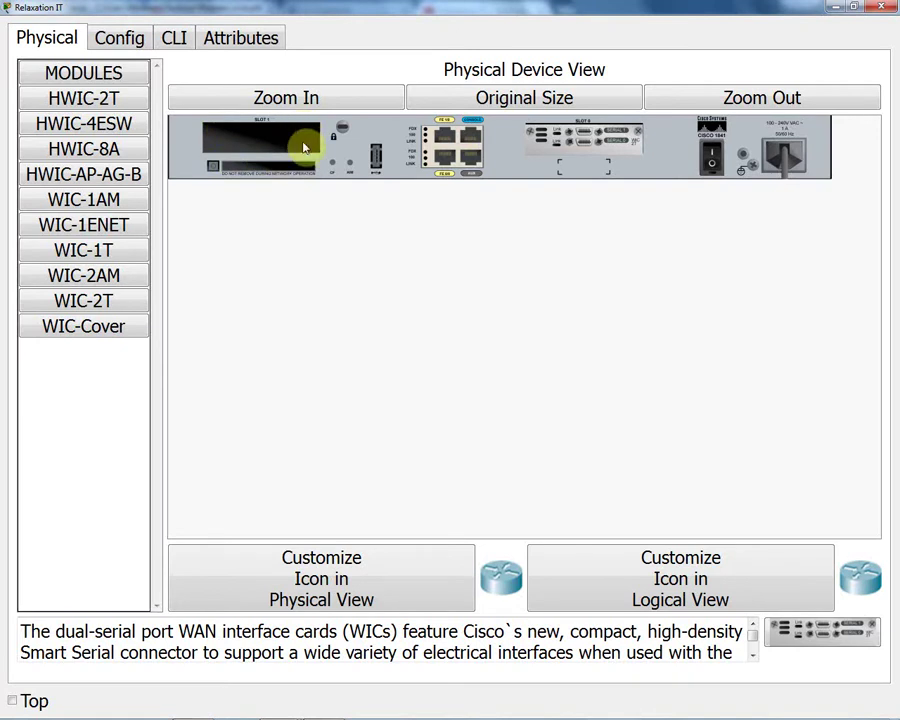
pyautogui.click(754, 660)
pyautogui.click(754, 660)
pyautogui.click(752, 658)
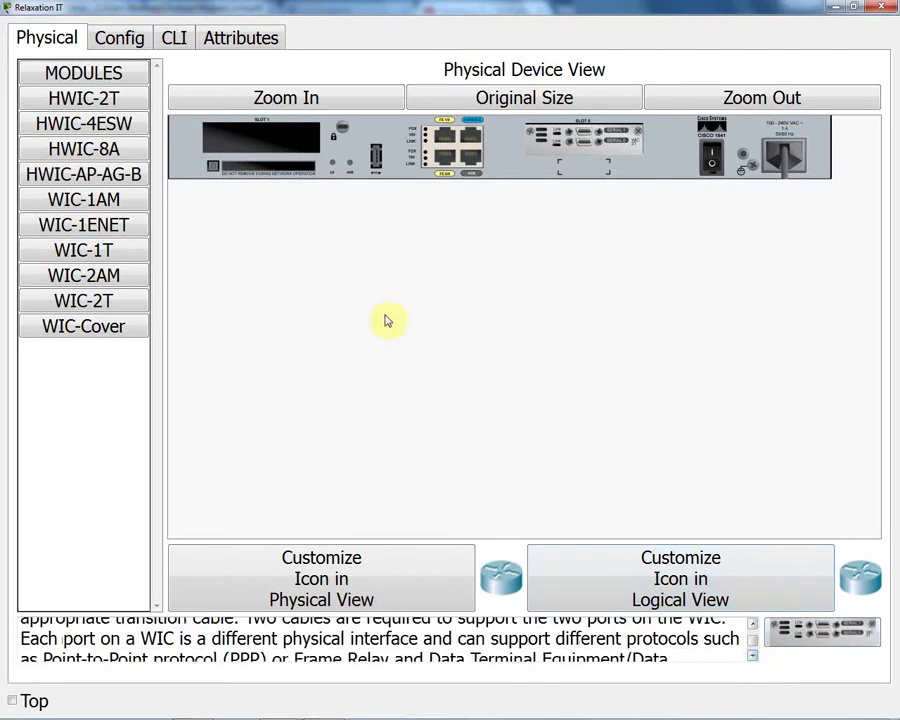
pyautogui.click(100, 335)
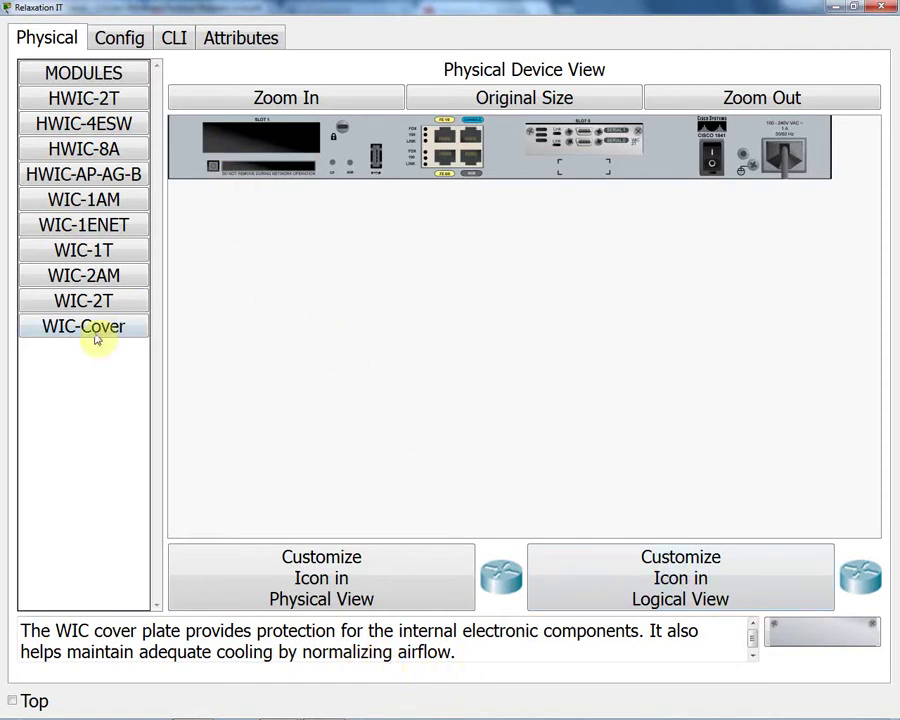
pyautogui.moveTo(93, 338); pyautogui.dragTo(263, 142)
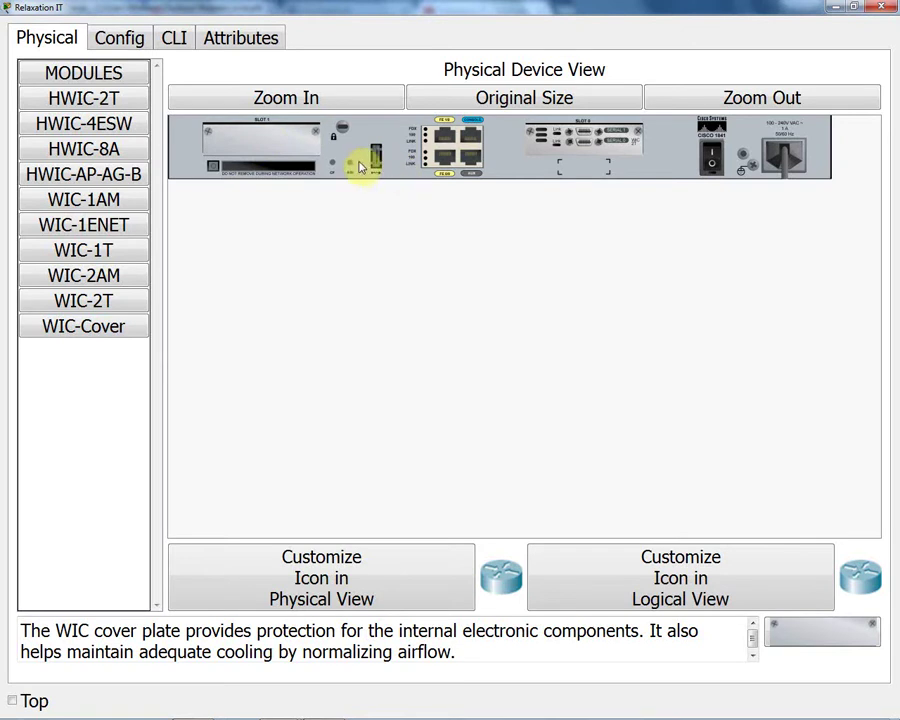